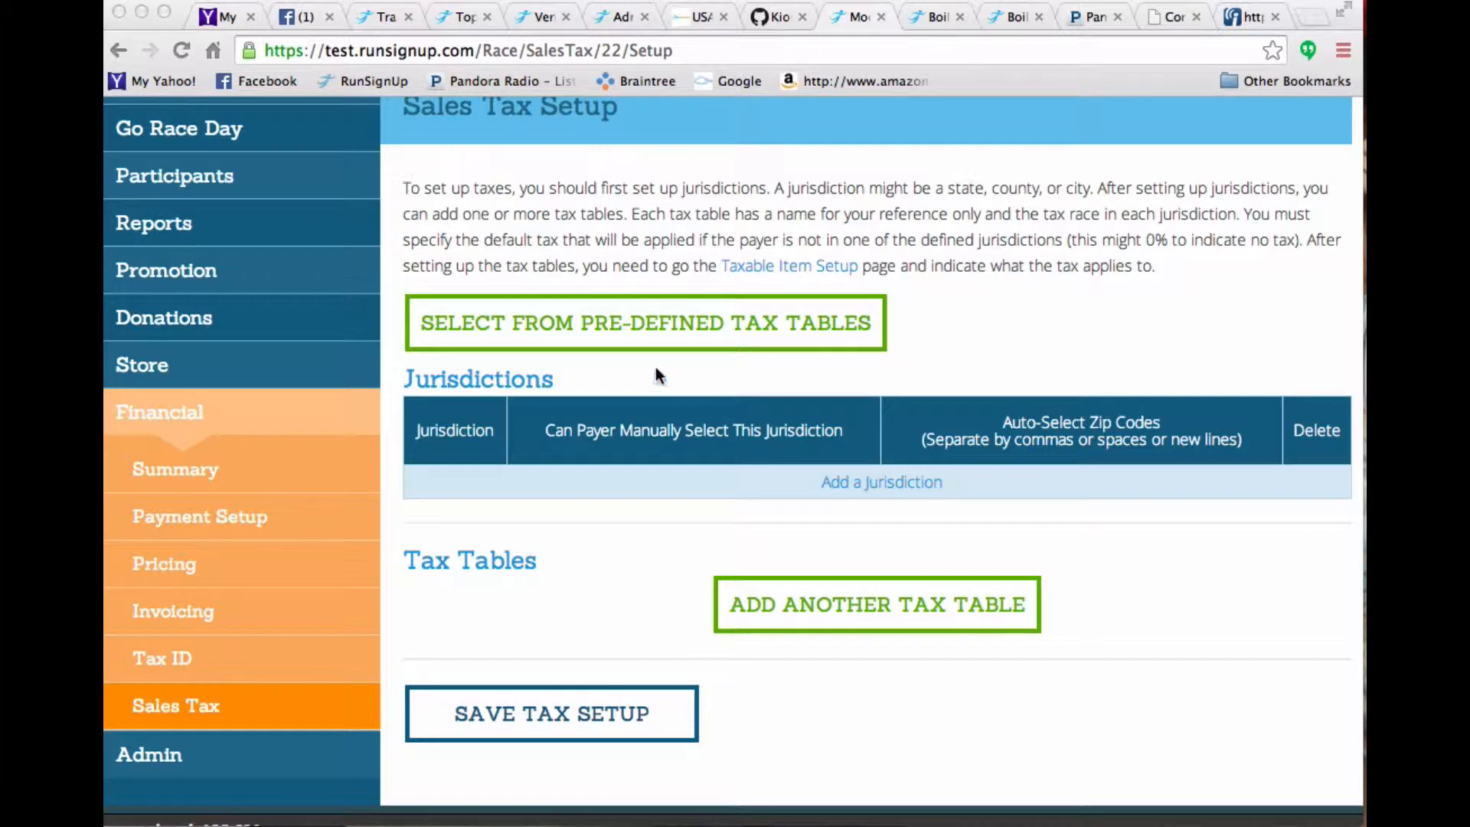
# - Add a jurisdiction named Burlington County with auto-select zip code 08057 and allow payers to select it
pyautogui.click(205, 704)
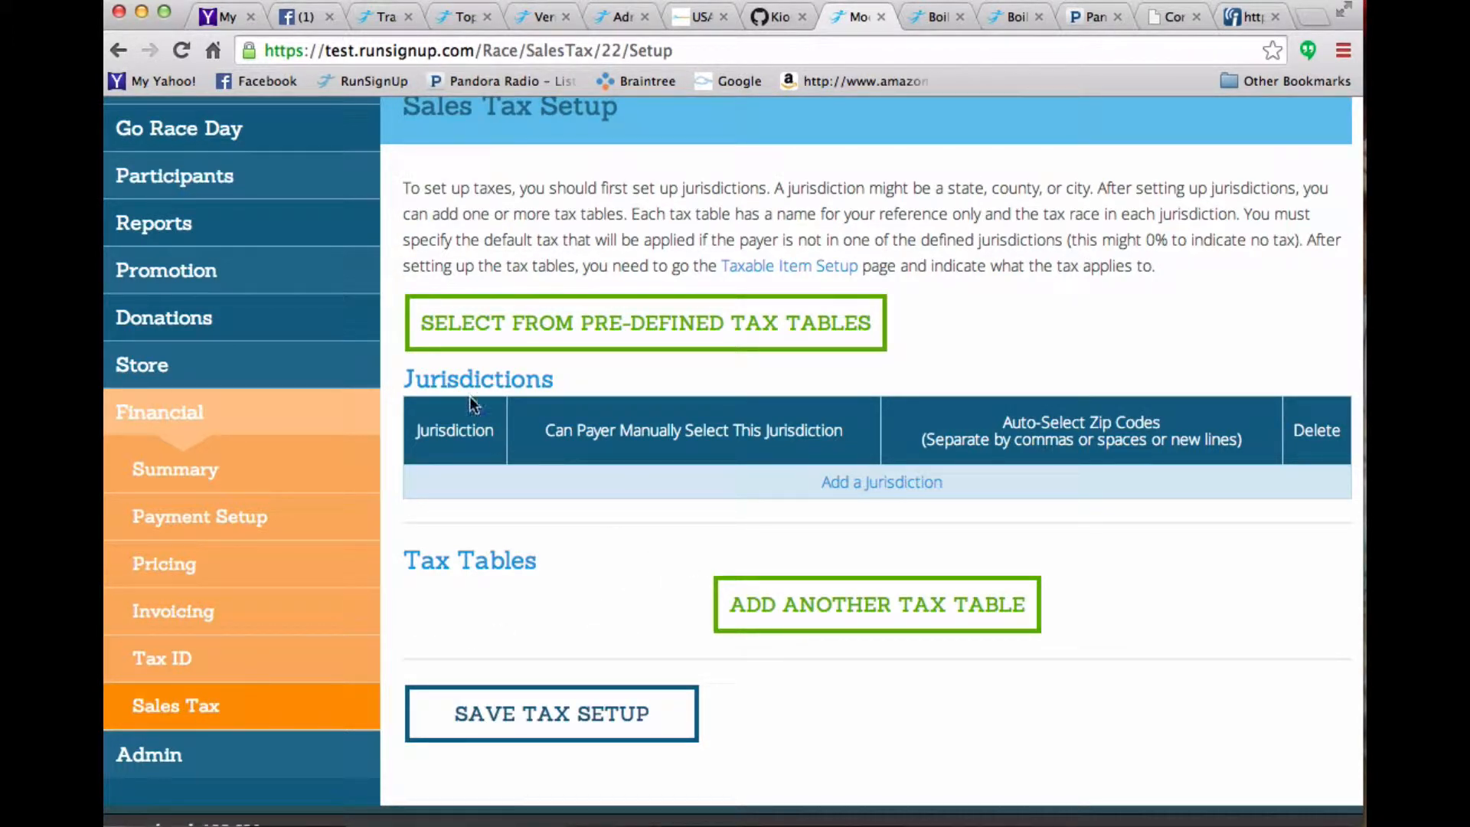
pyautogui.click(862, 484)
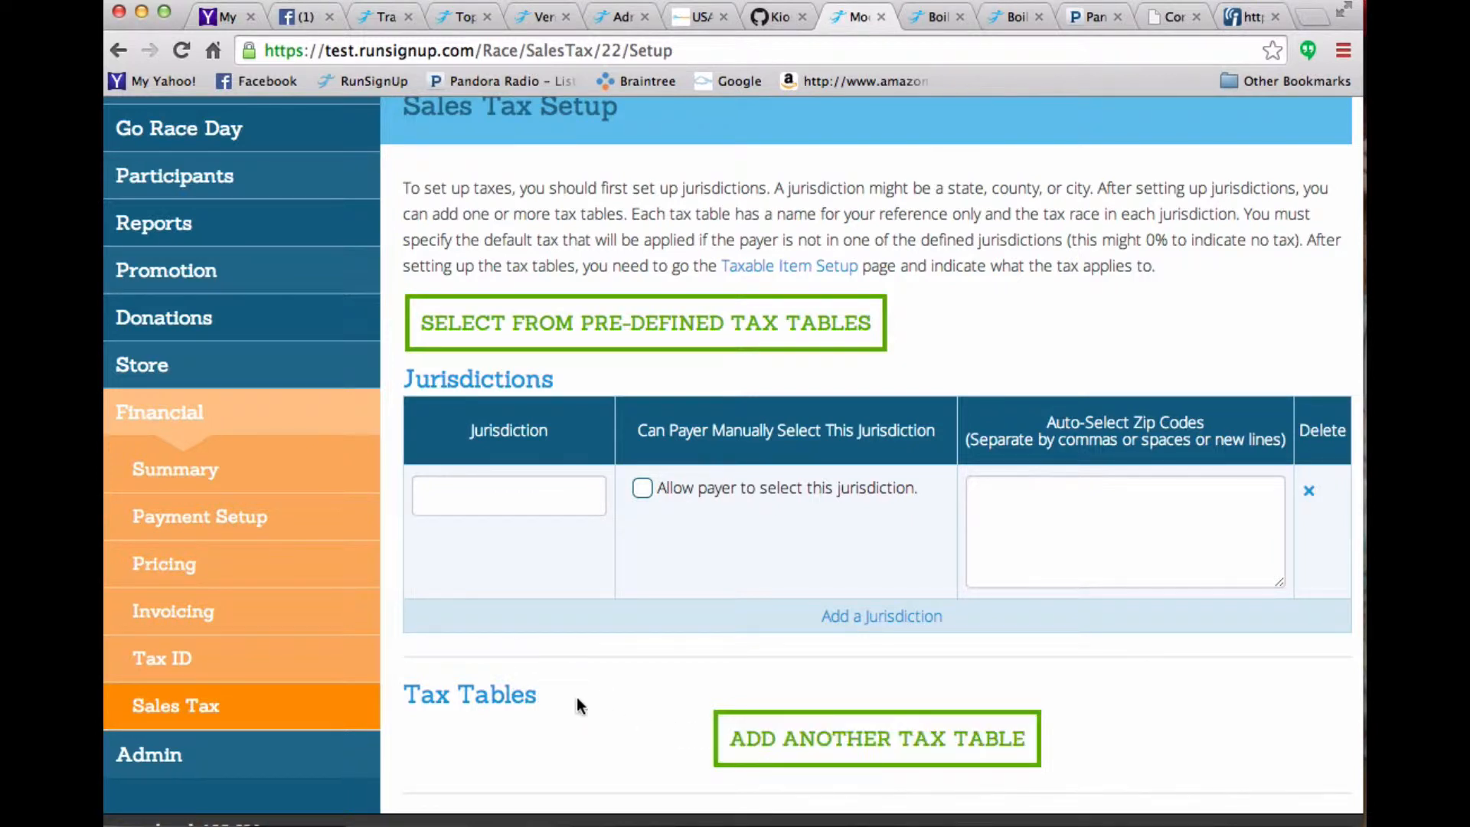
pyautogui.click(489, 502)
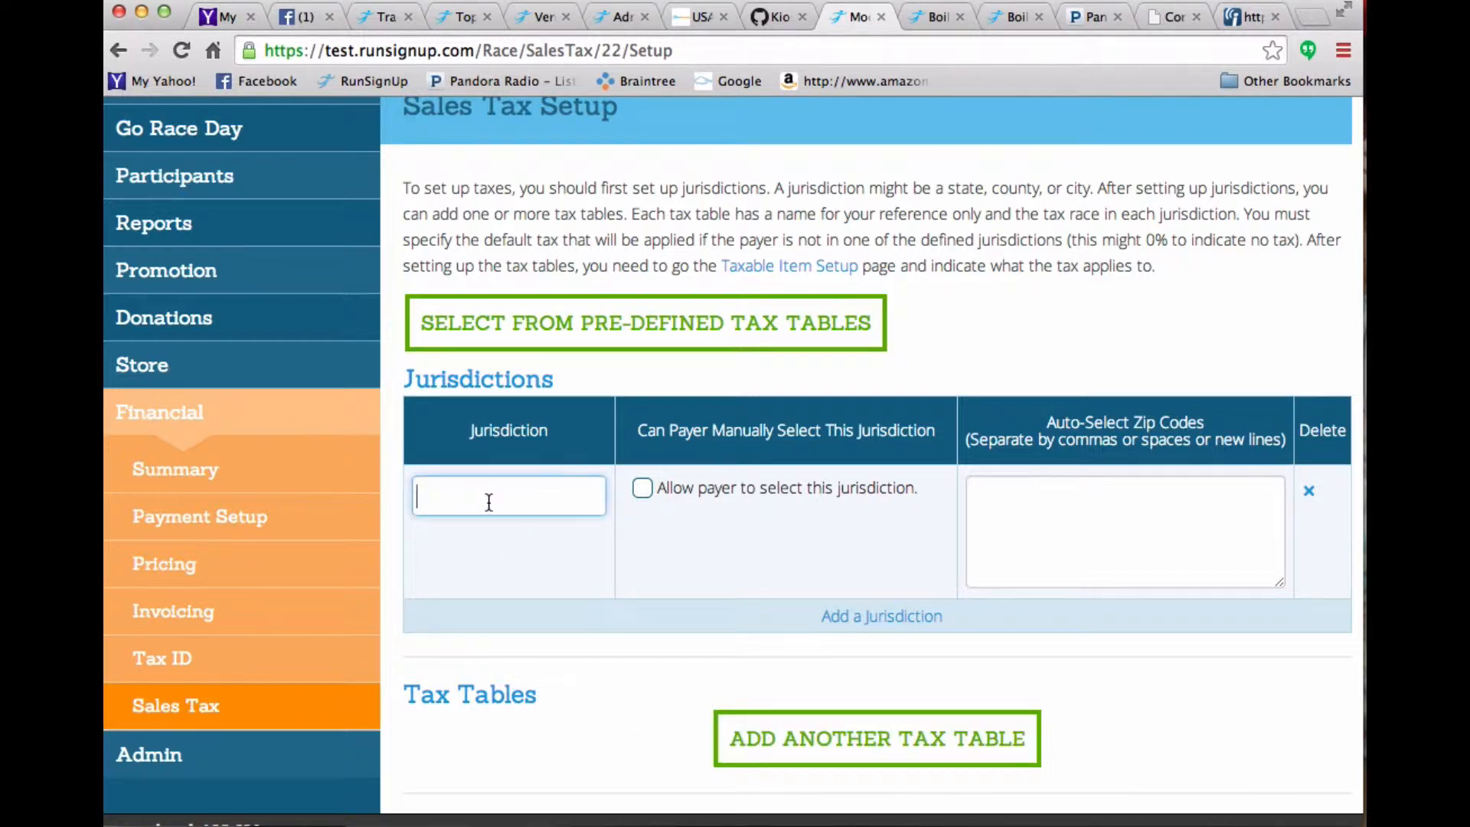
pyautogui.write('Burlington County')
pyautogui.click(1107, 495)
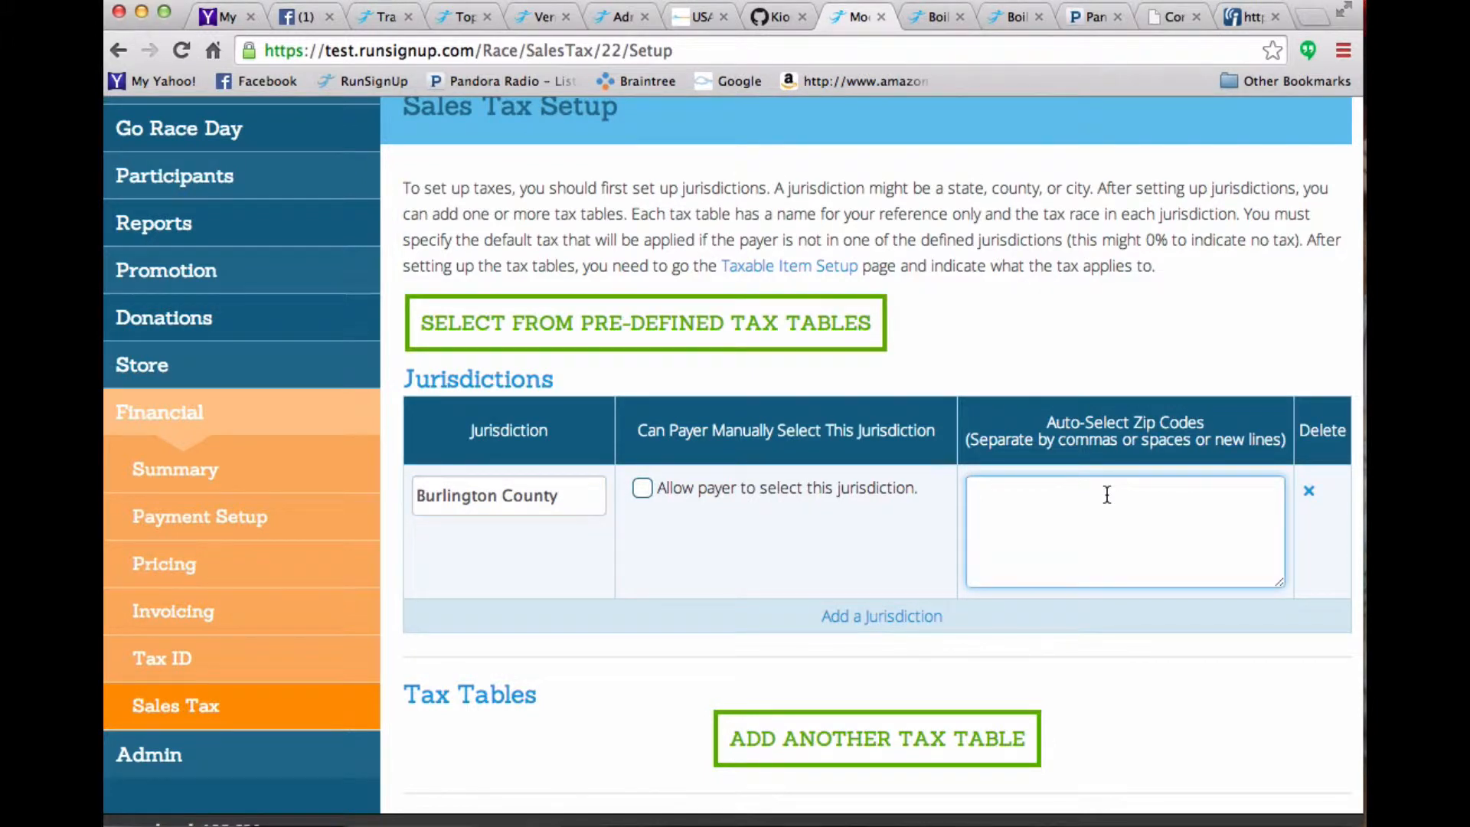
pyautogui.write('08057')
pyautogui.click(642, 488)
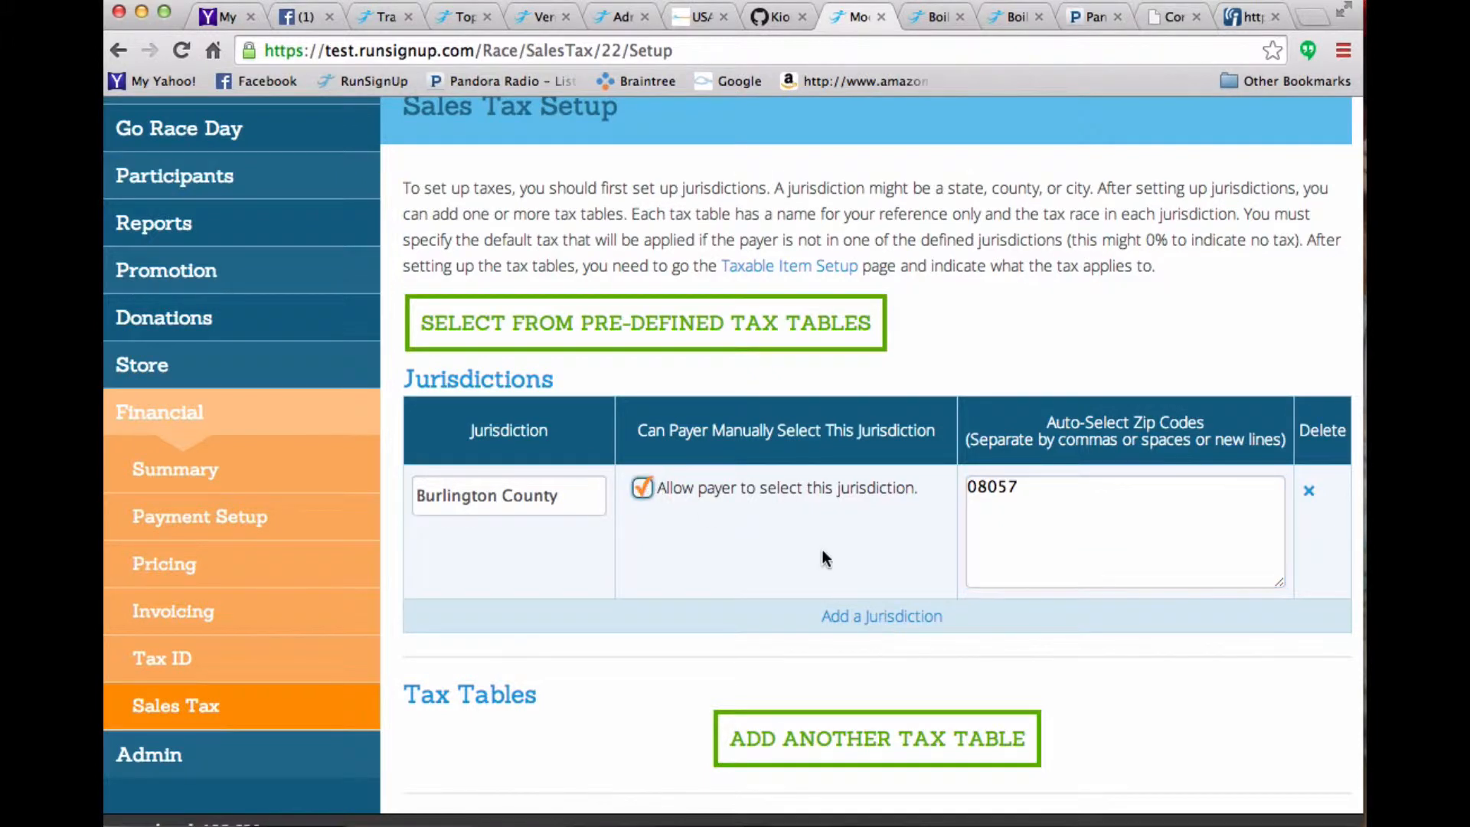
# - Add a second jurisdiction named Camden County with zip code 08054, also allowing payers to select it
pyautogui.click(863, 616)
pyautogui.click(452, 620)
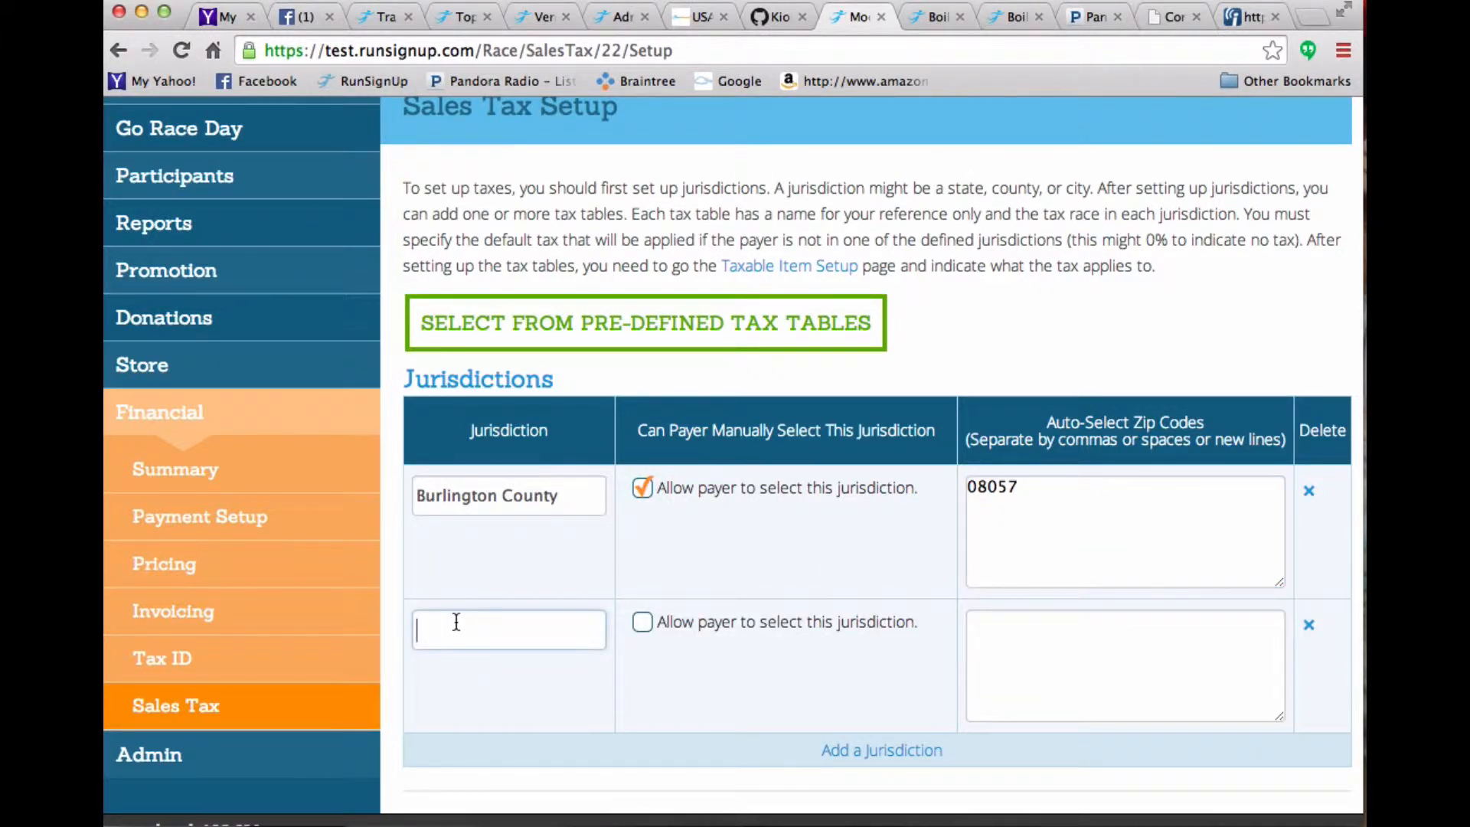
pyautogui.write('Camden')
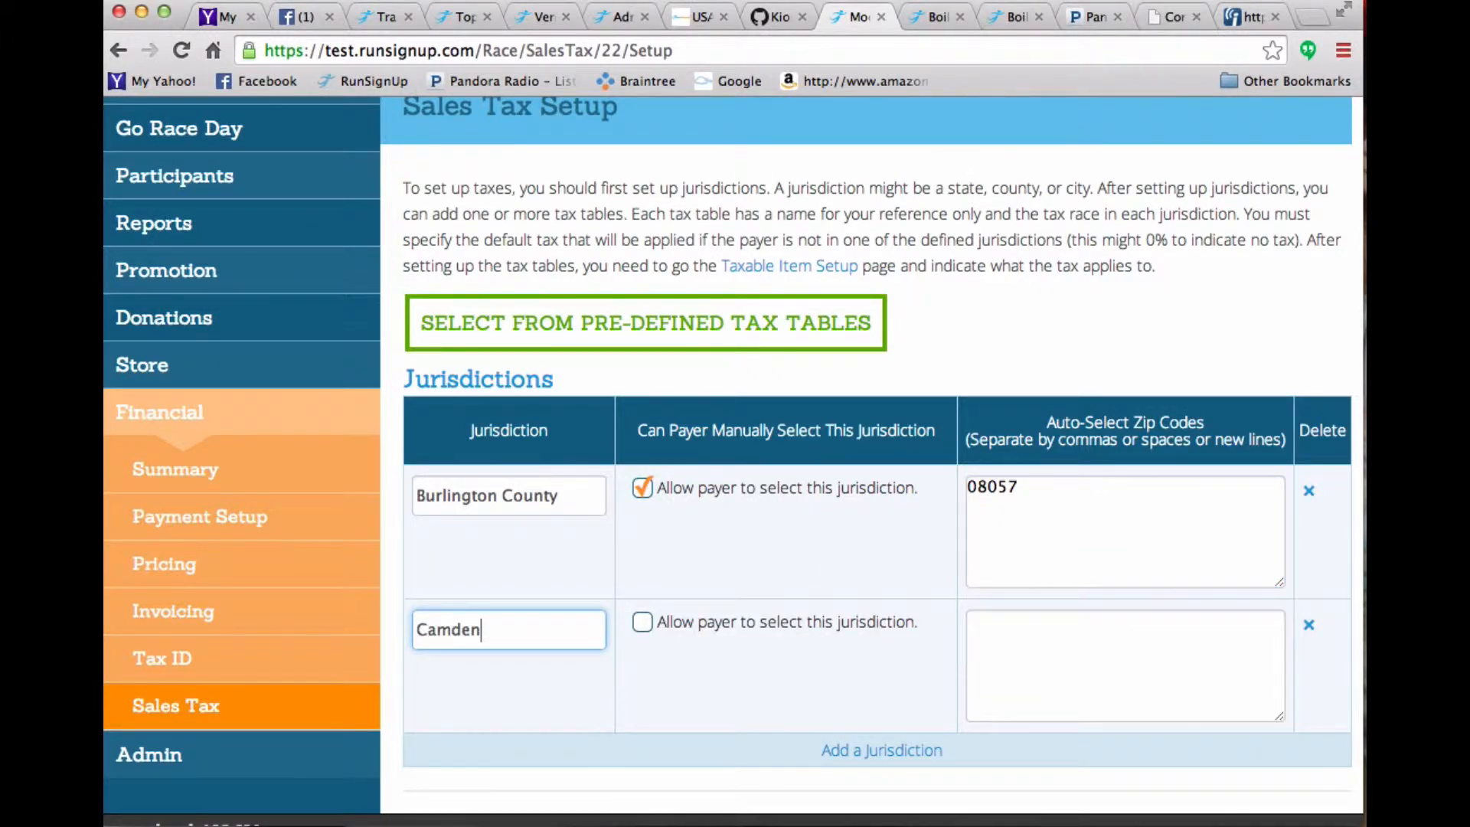
pyautogui.write(' County')
pyautogui.press('Tab')
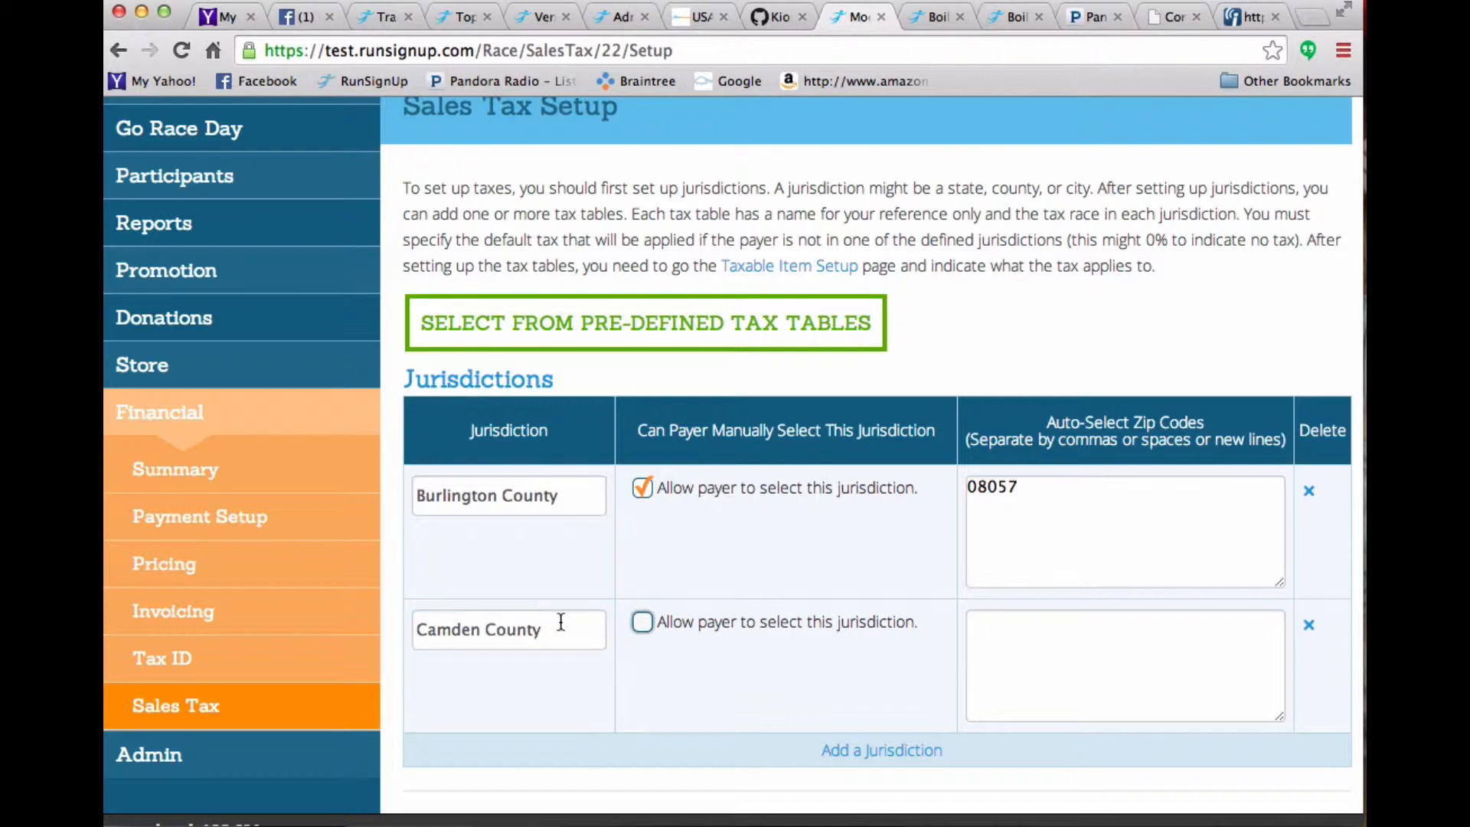
pyautogui.click(644, 623)
pyautogui.click(1071, 635)
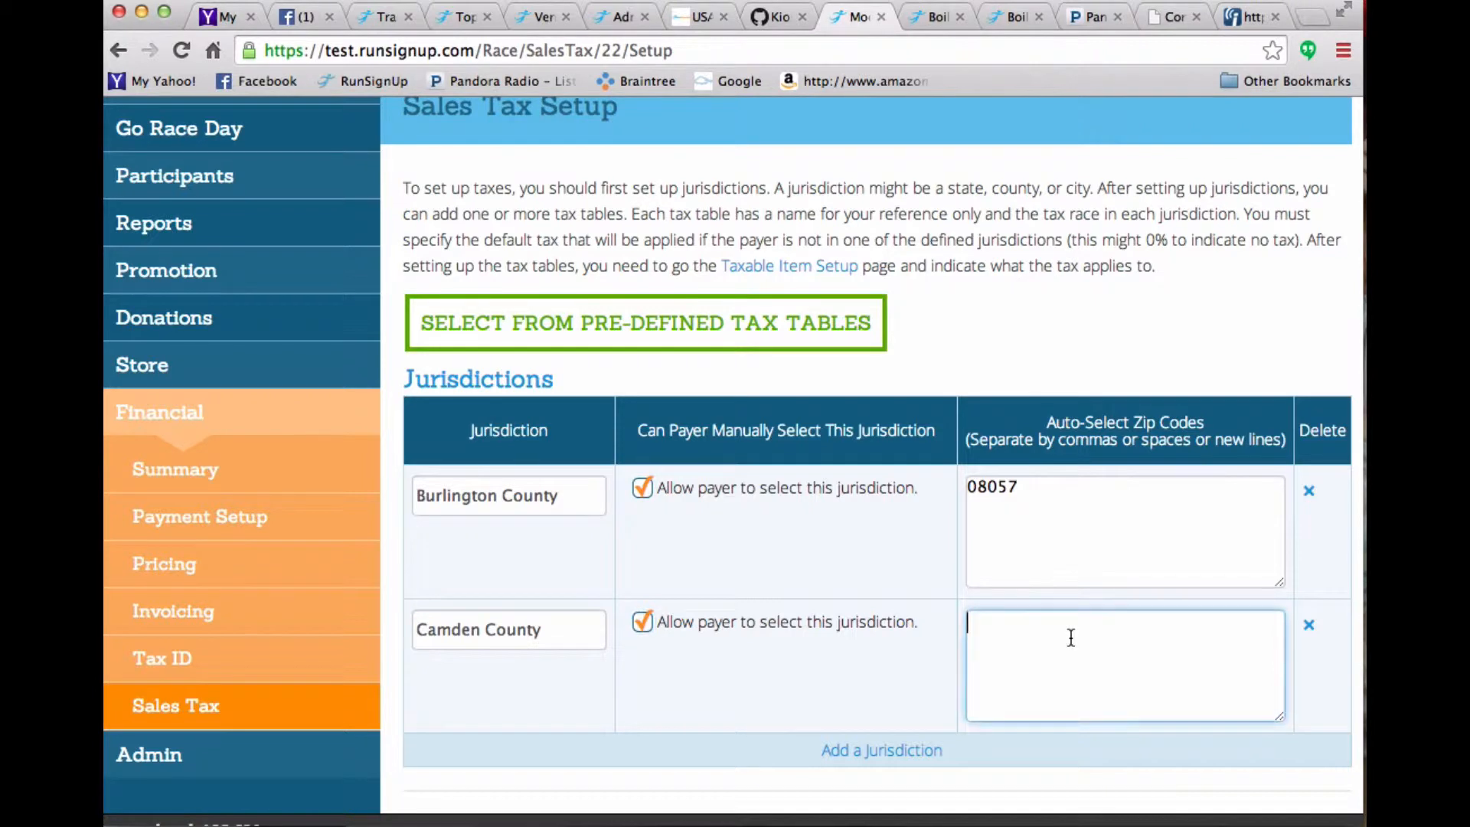
pyautogui.write('08054')
# - Add a new tax table named County Tax
pyautogui.scroll(-5, 764, 475)
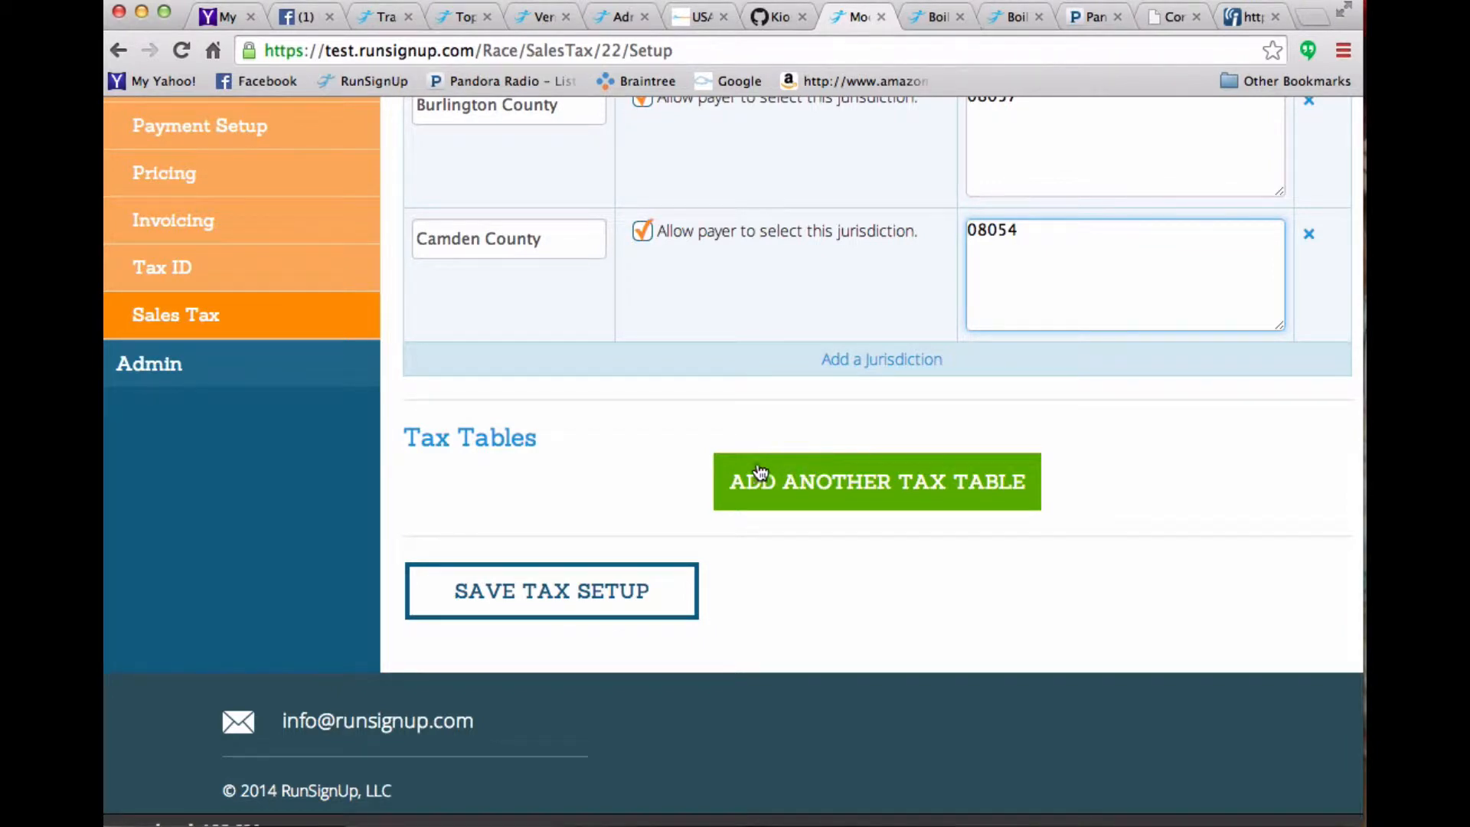
pyautogui.click(786, 483)
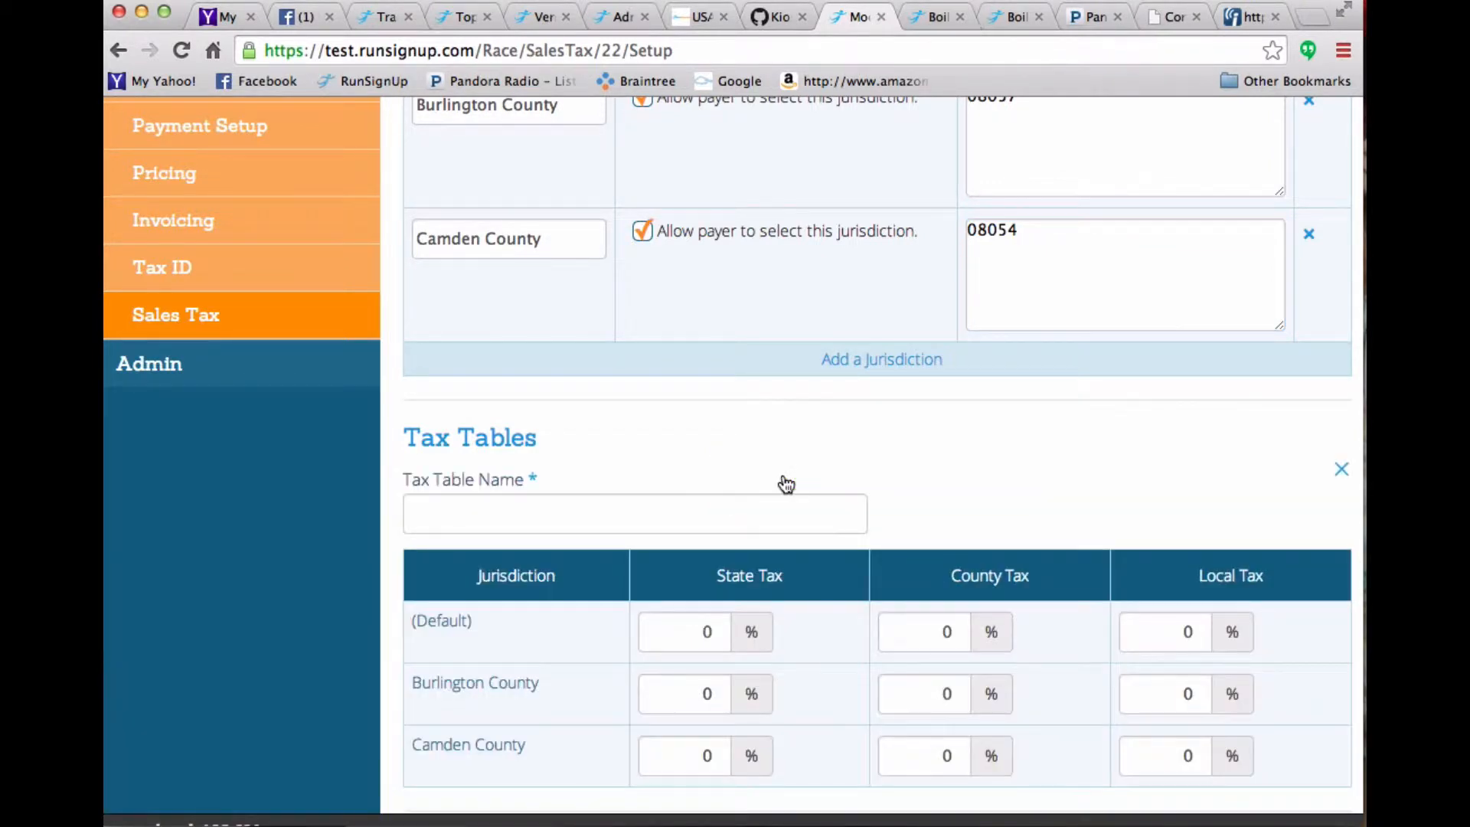
pyautogui.click(588, 512)
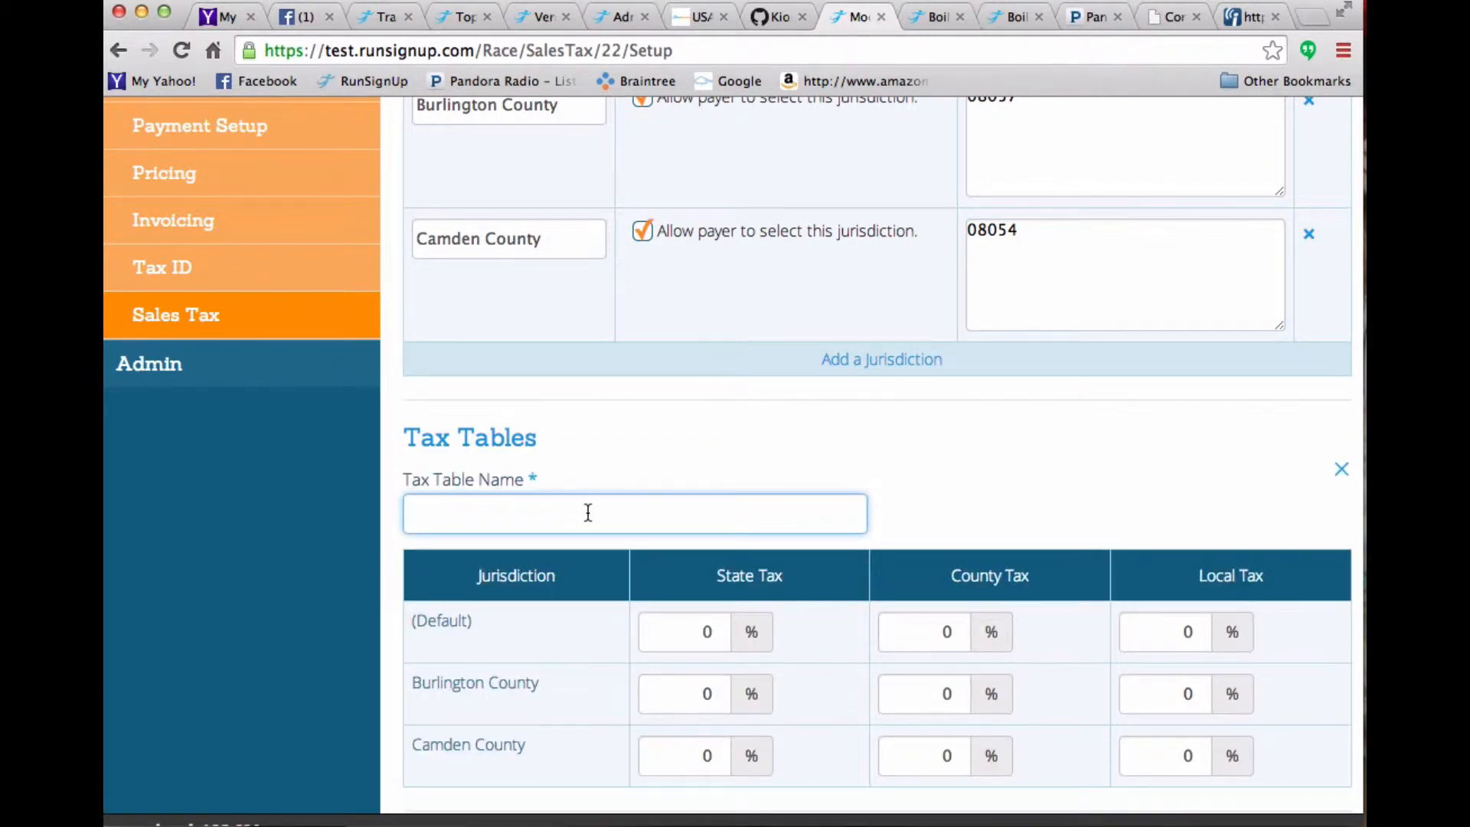
pyautogui.write('County Tax')
# - Set the default state tax to 6%, and Burlington County's state tax to 6% and county tax to 2%
pyautogui.scroll(-2, 526, 446)
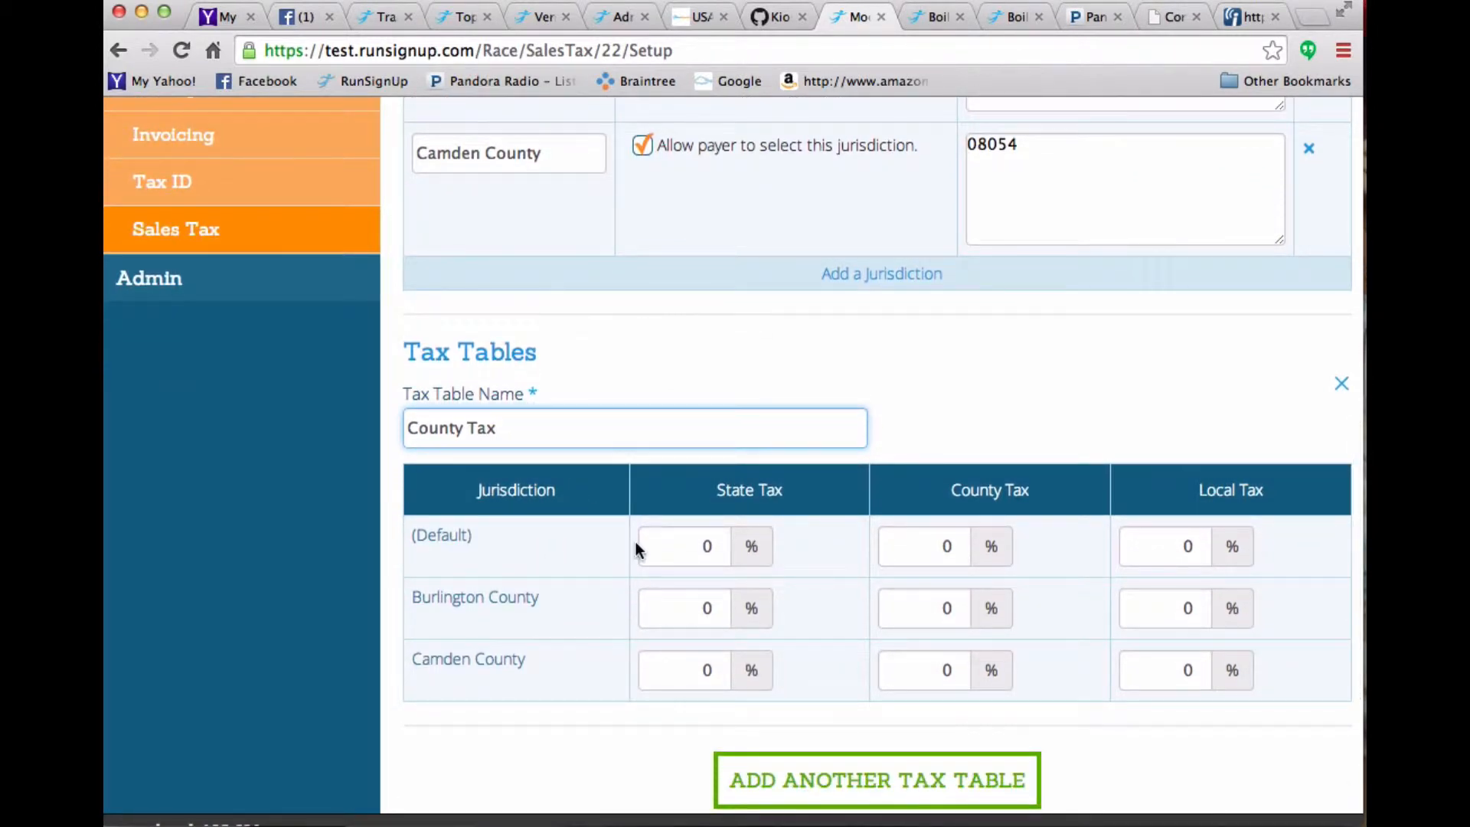
pyautogui.click(704, 550)
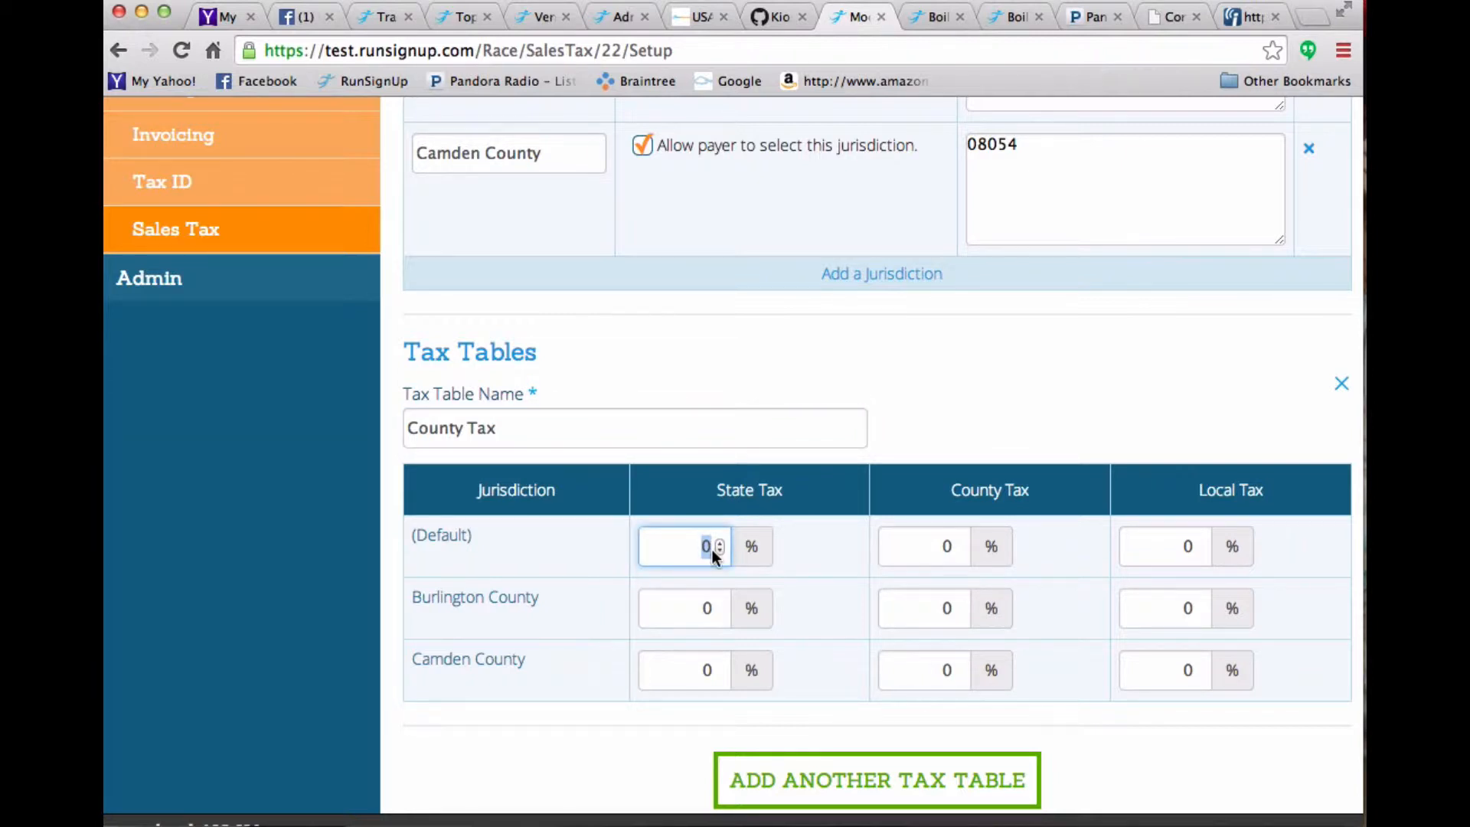
pyautogui.write('6')
pyautogui.click(712, 608)
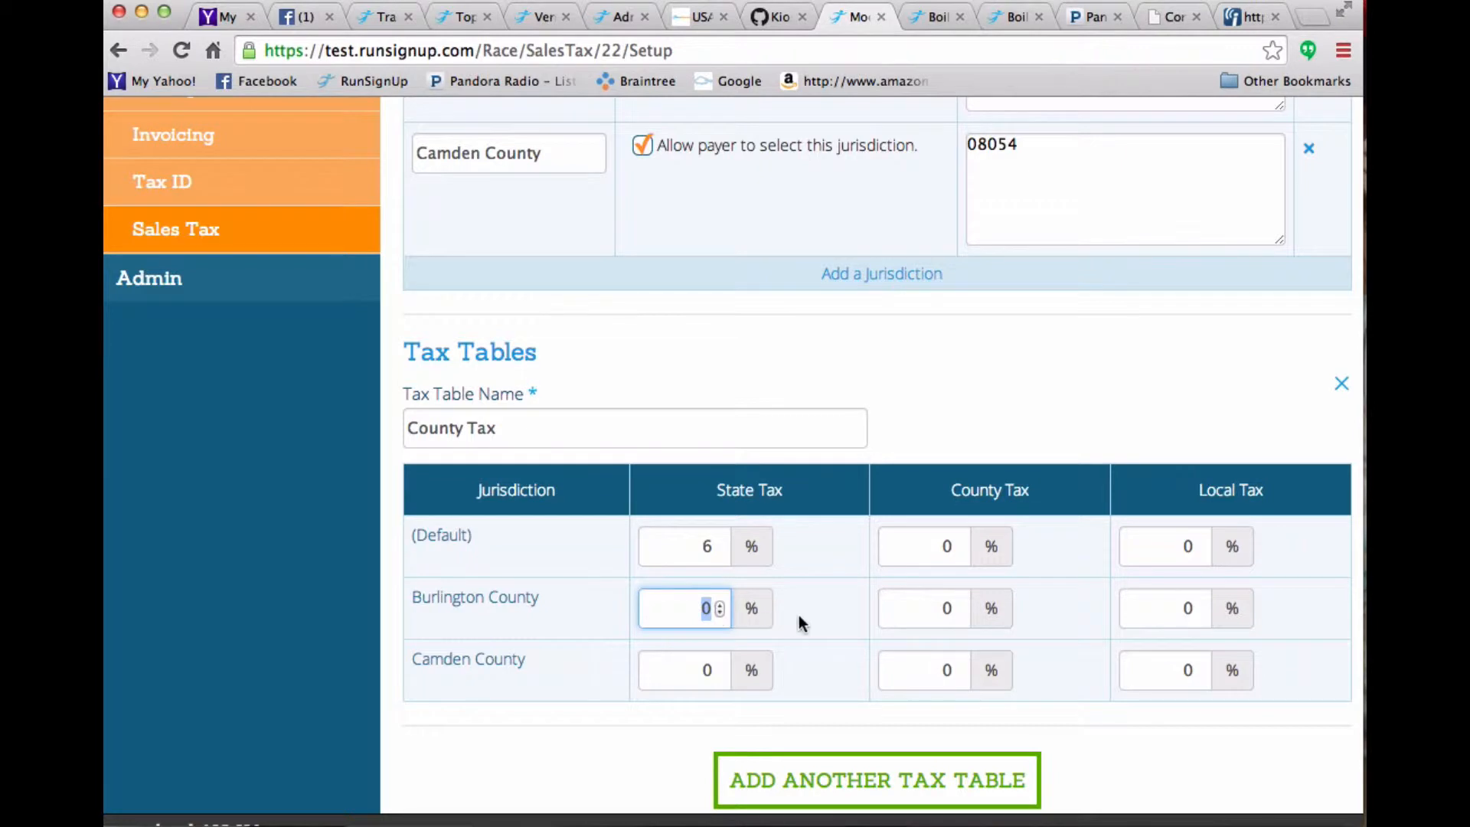
pyautogui.write('6')
pyautogui.click(951, 608)
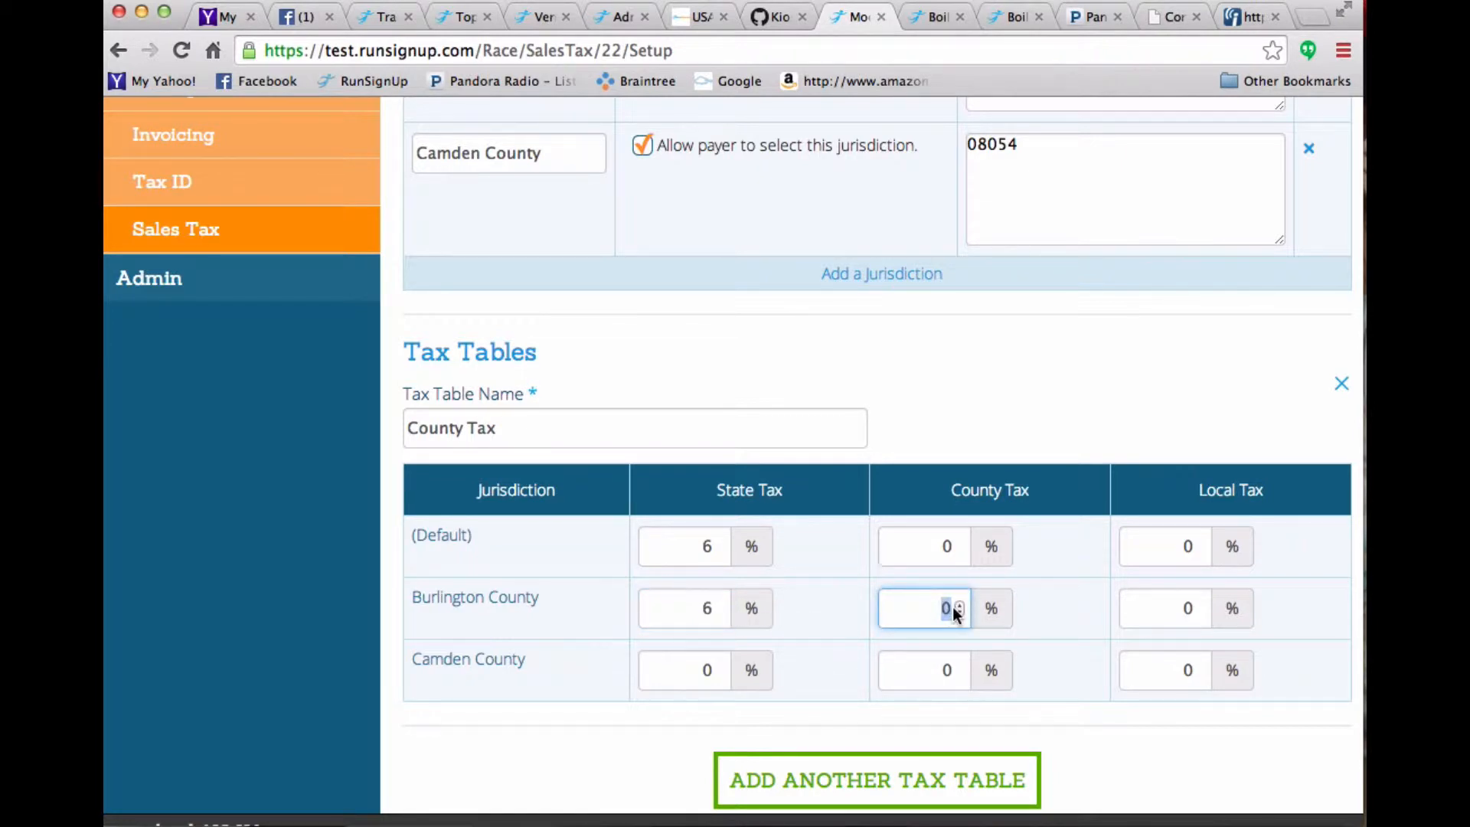
pyautogui.write('2')
# - Set Camden County's rates to 6% state, 4% county and 2% local, and save the tax setup
pyautogui.click(701, 670)
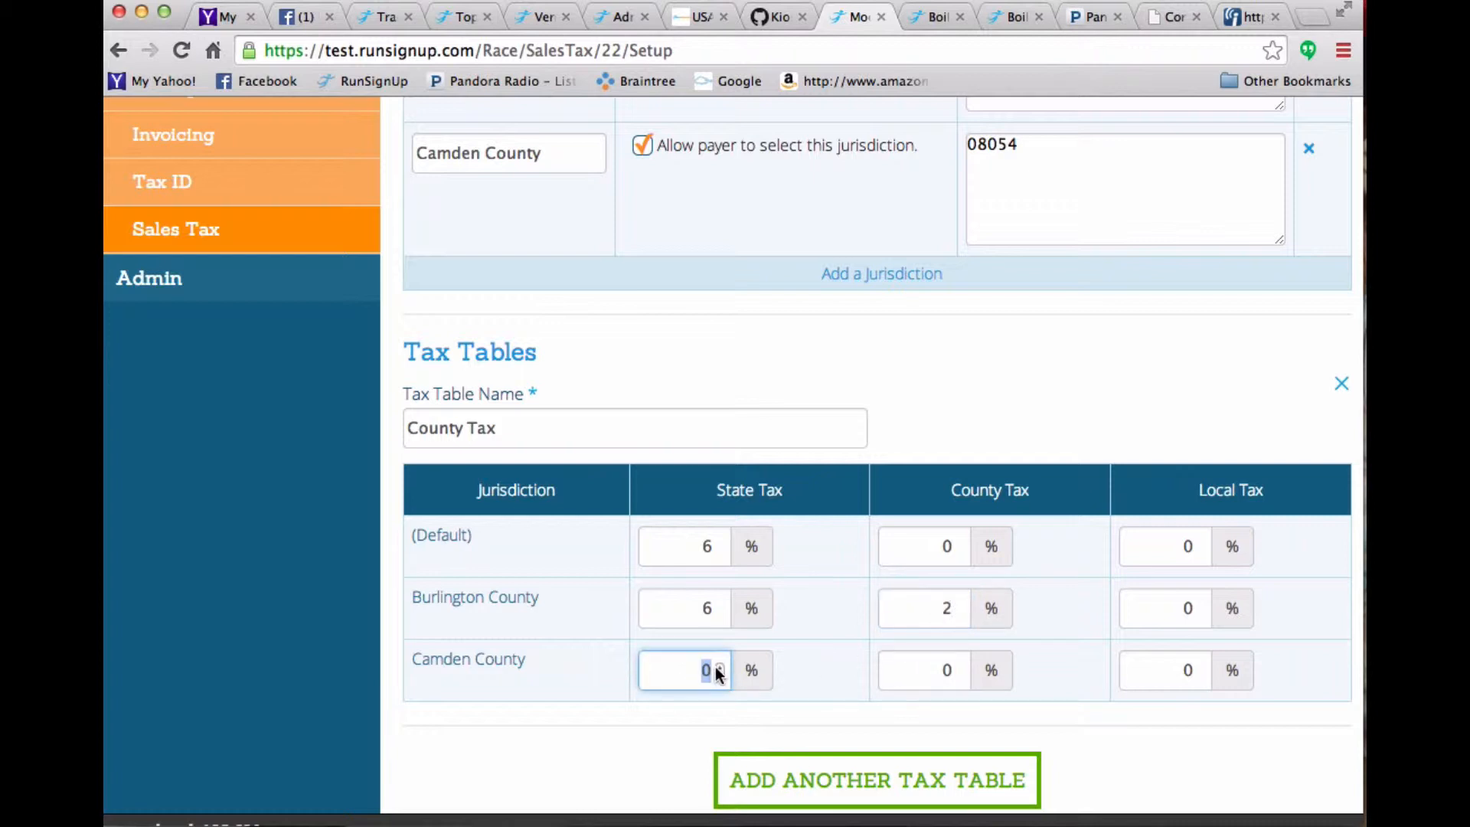
pyautogui.write('6')
pyautogui.click(948, 670)
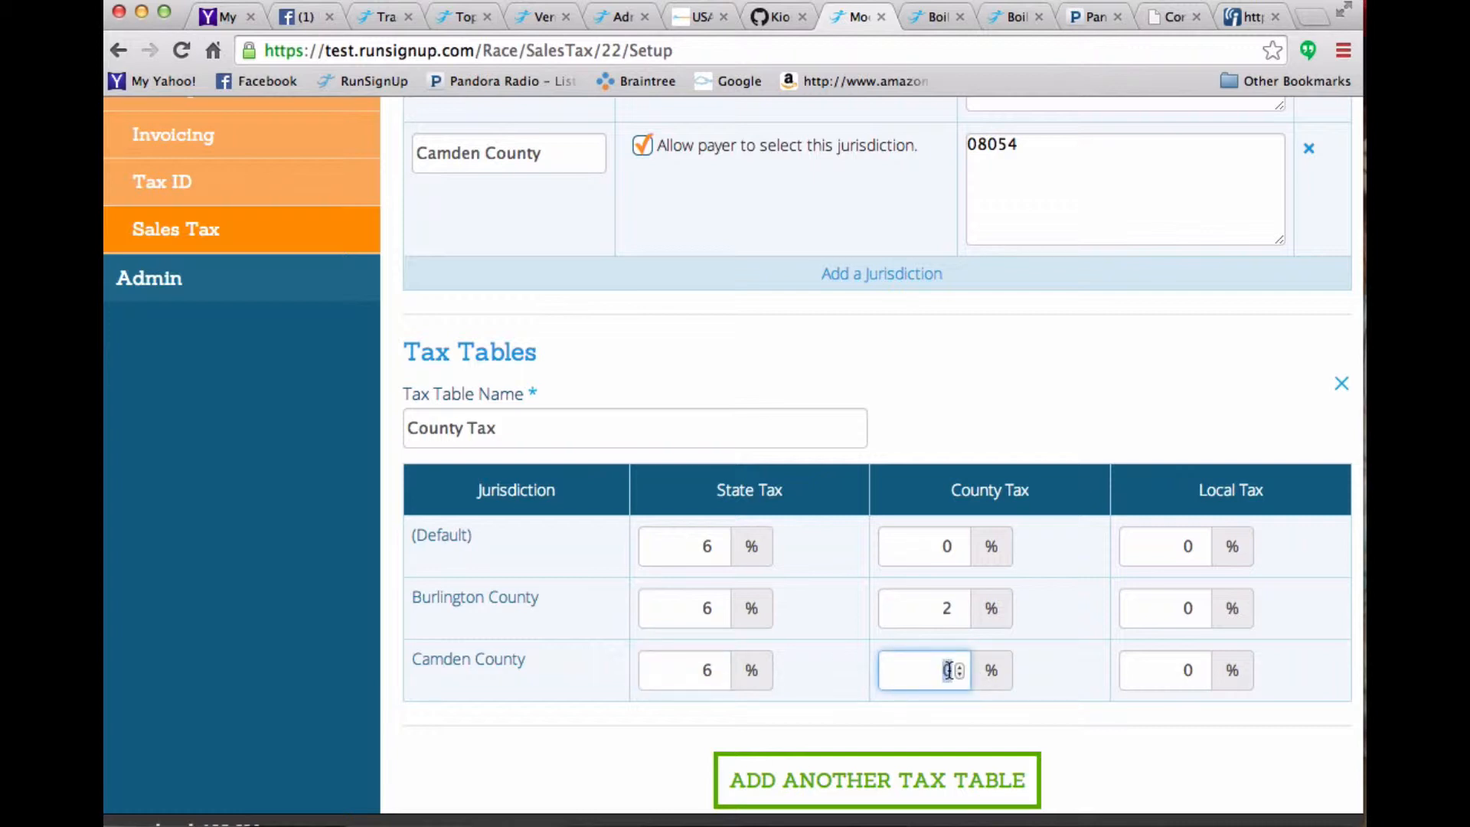
pyautogui.write('4')
pyautogui.click(1199, 670)
pyautogui.write('2')
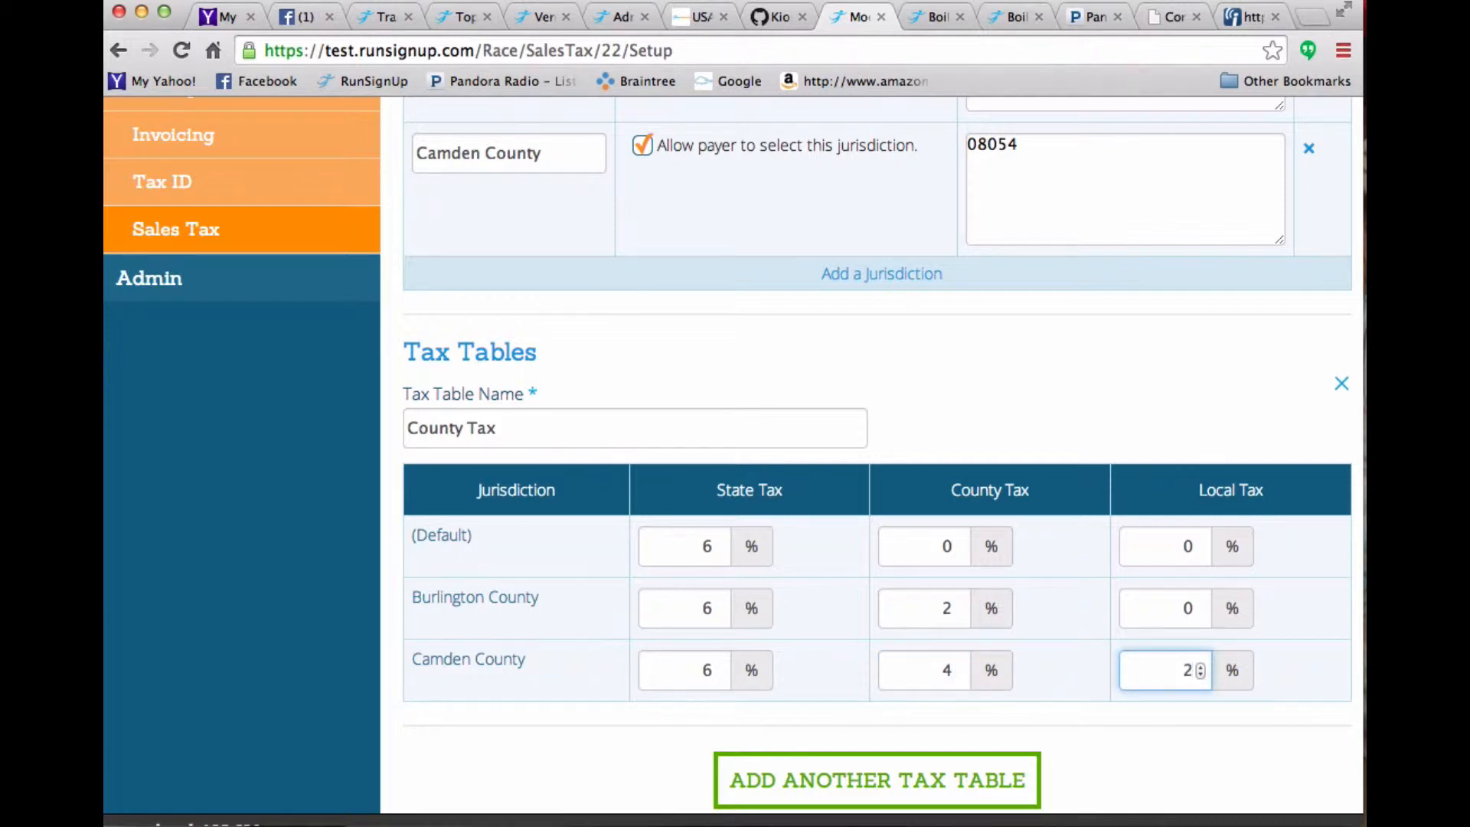
pyautogui.scroll(-5, 1137, 717)
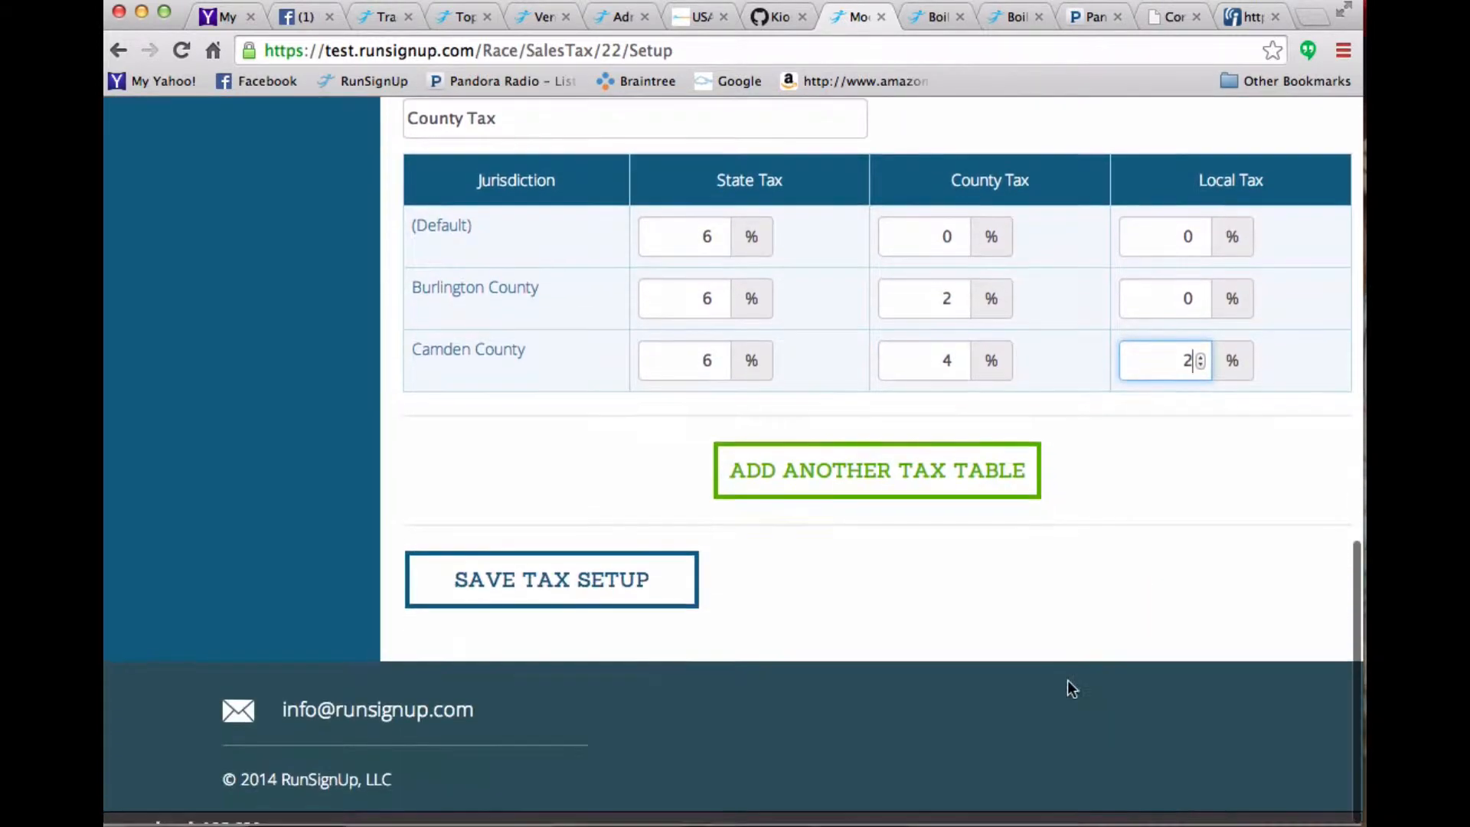
pyautogui.click(490, 594)
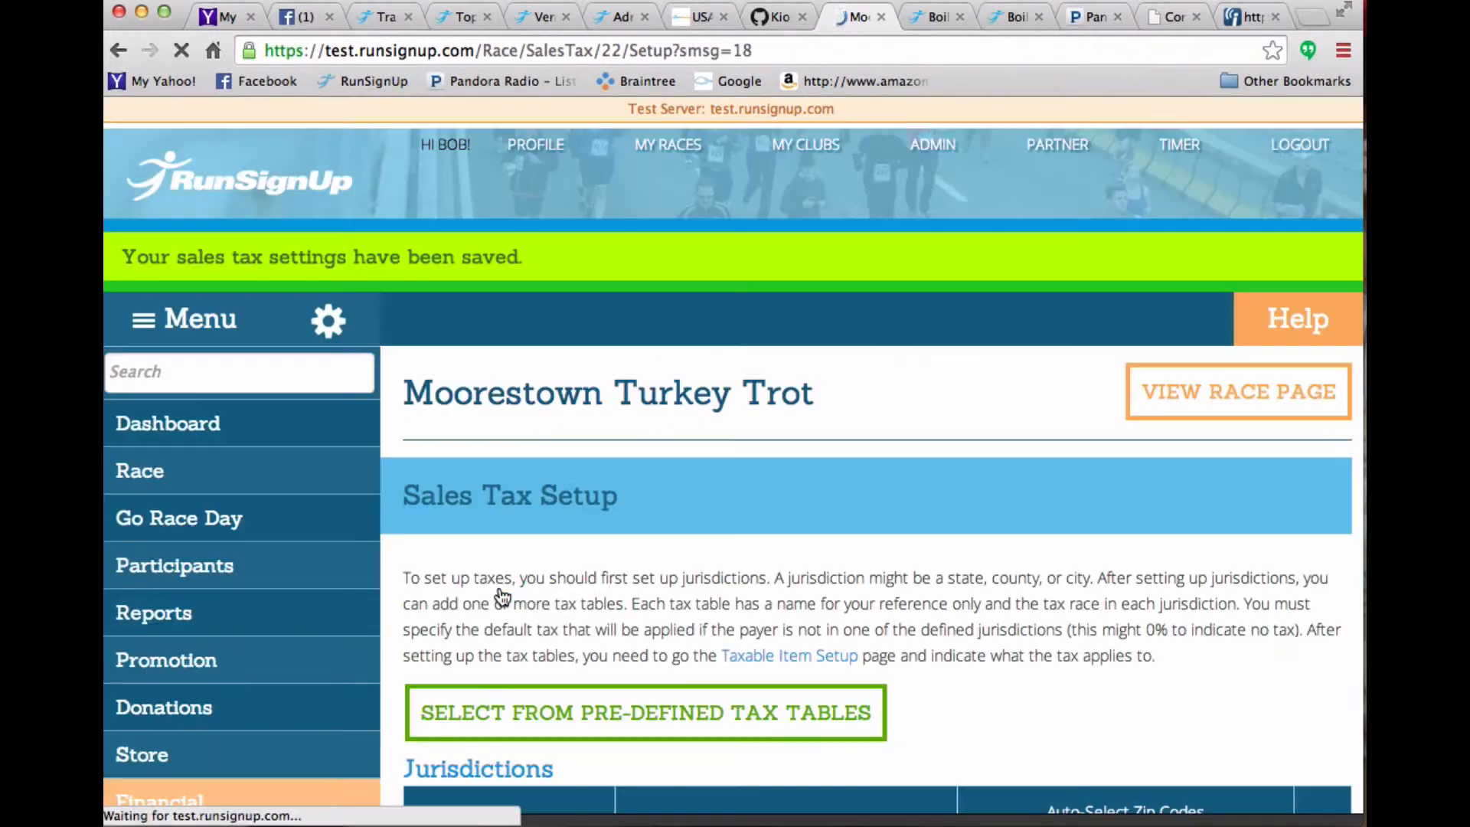
# - Assign the County Tax table to the Race Jacket store item and save the taxable item settings
pyautogui.scroll(-10, 502, 596)
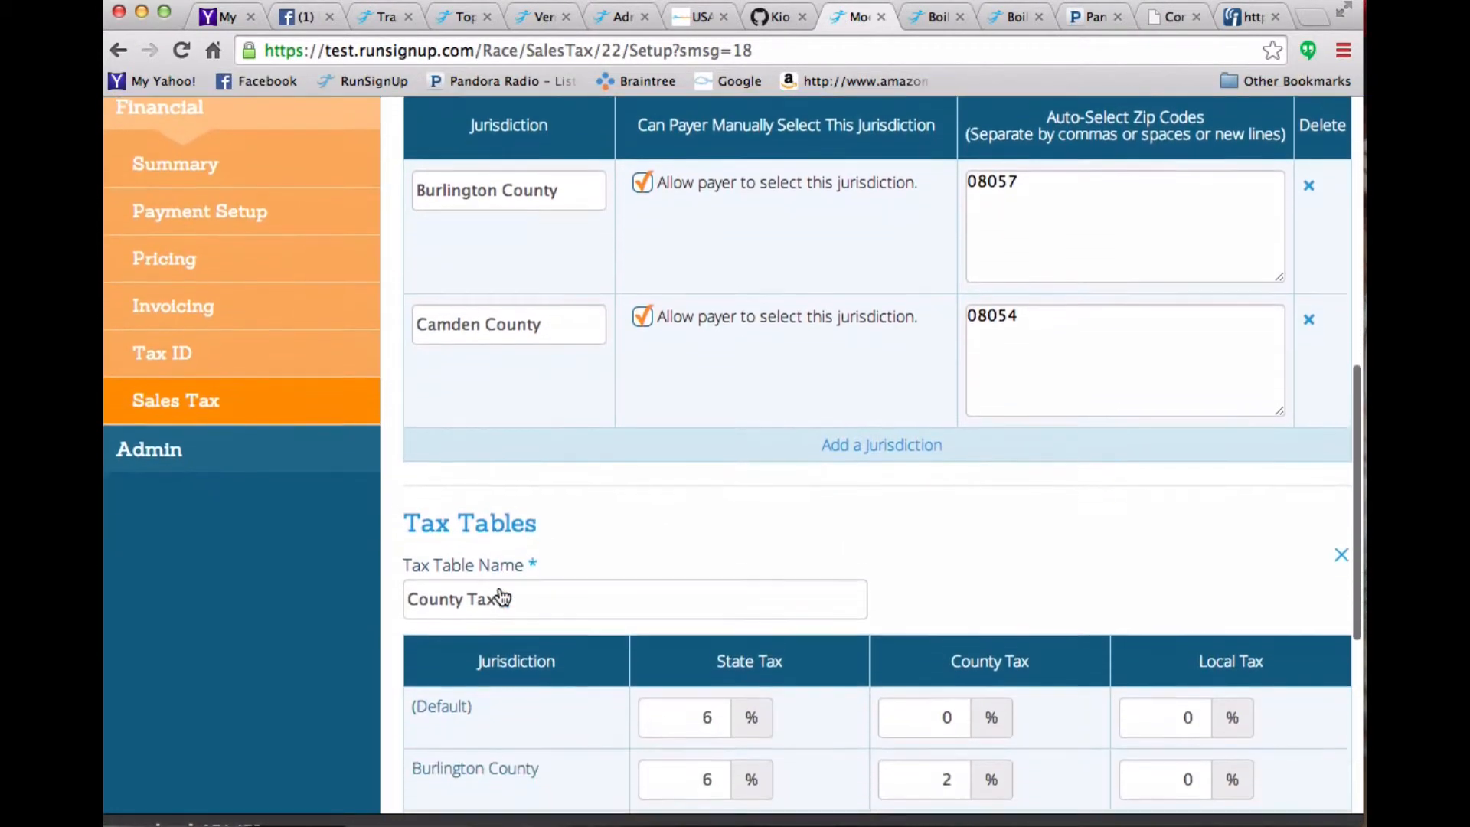
pyautogui.scroll(2, 502, 596)
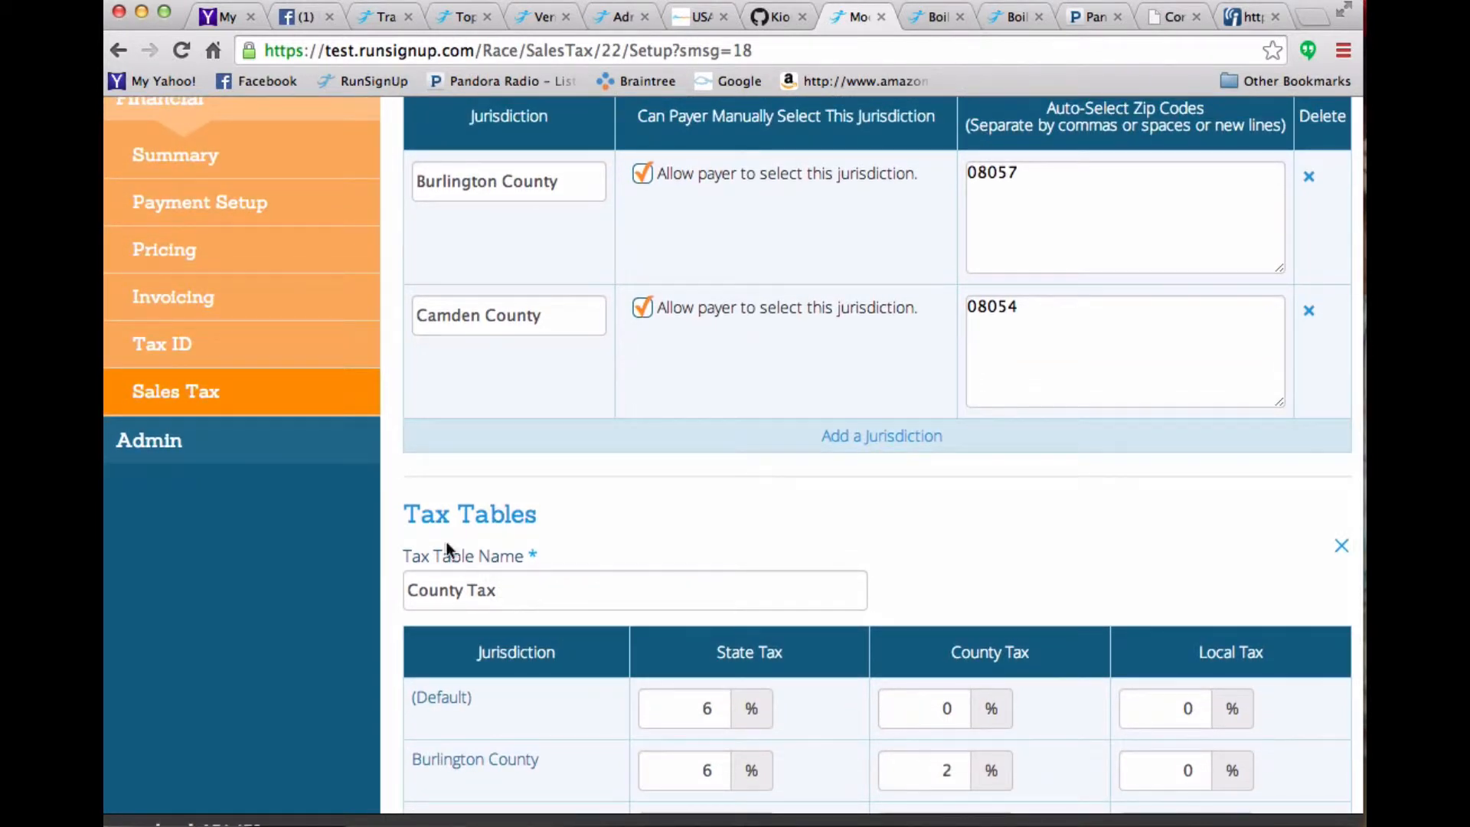
pyautogui.click(212, 407)
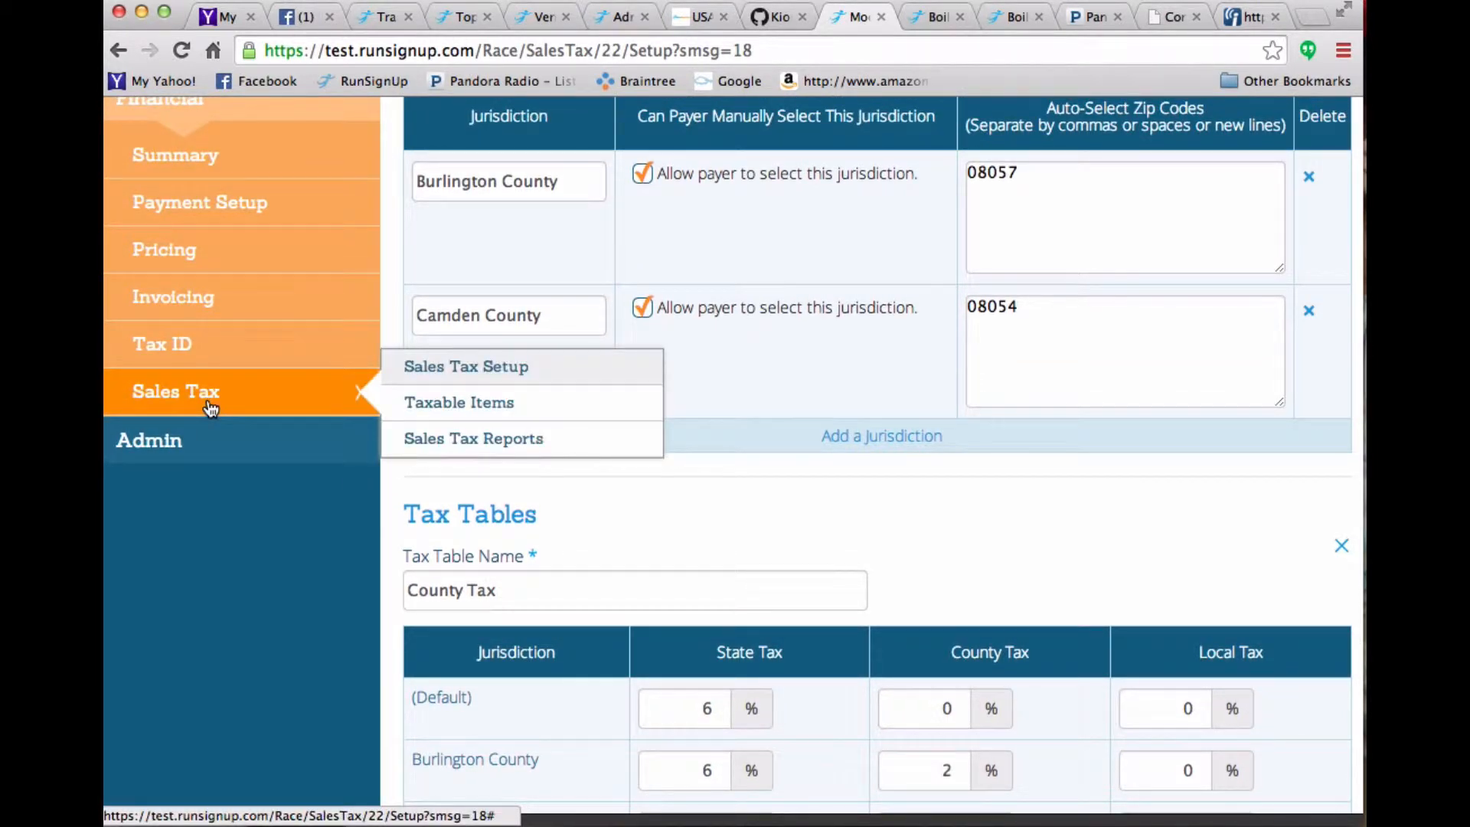
pyautogui.click(494, 406)
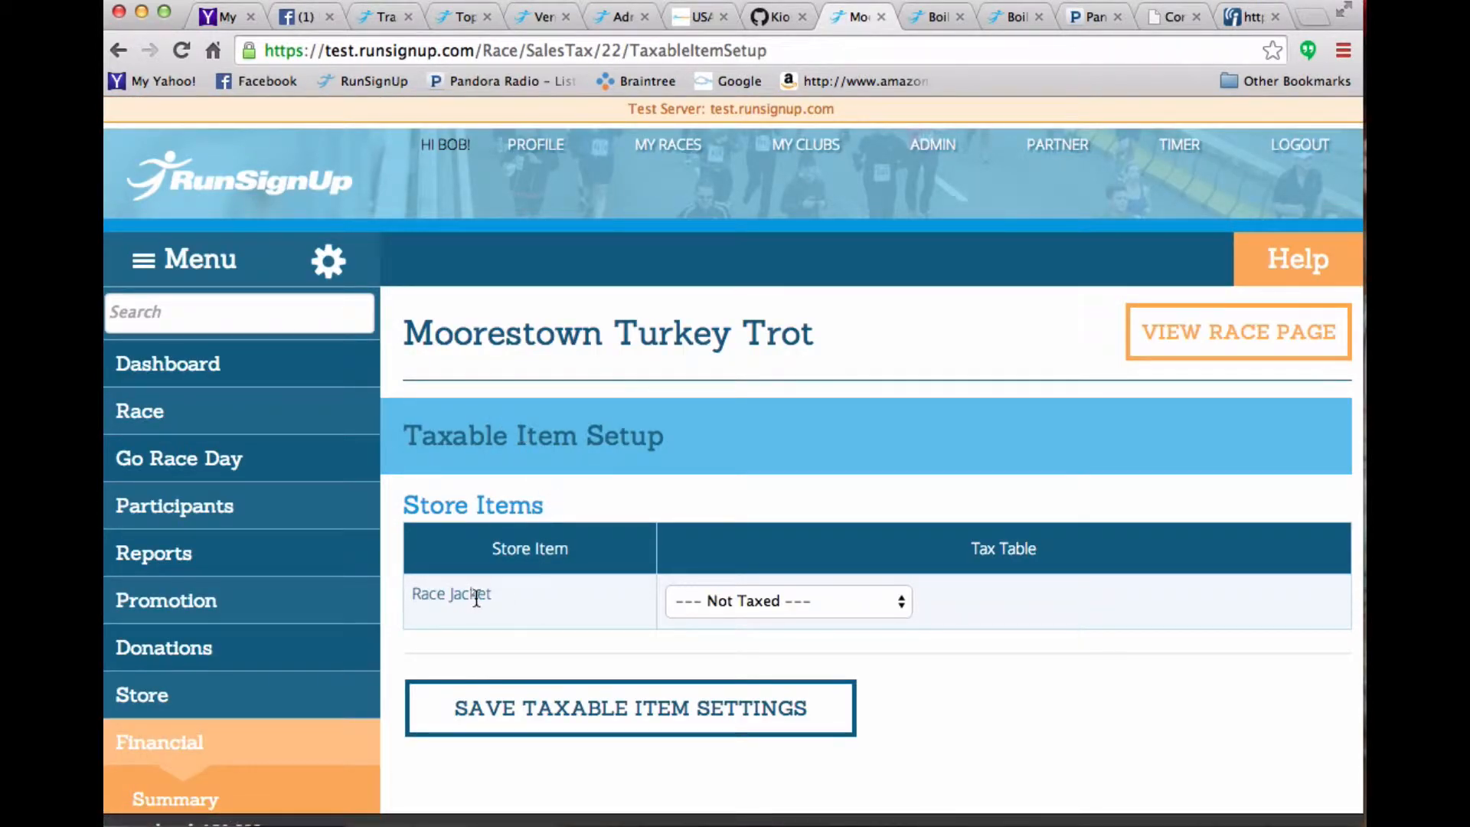
pyautogui.scroll(-5, 609, 583)
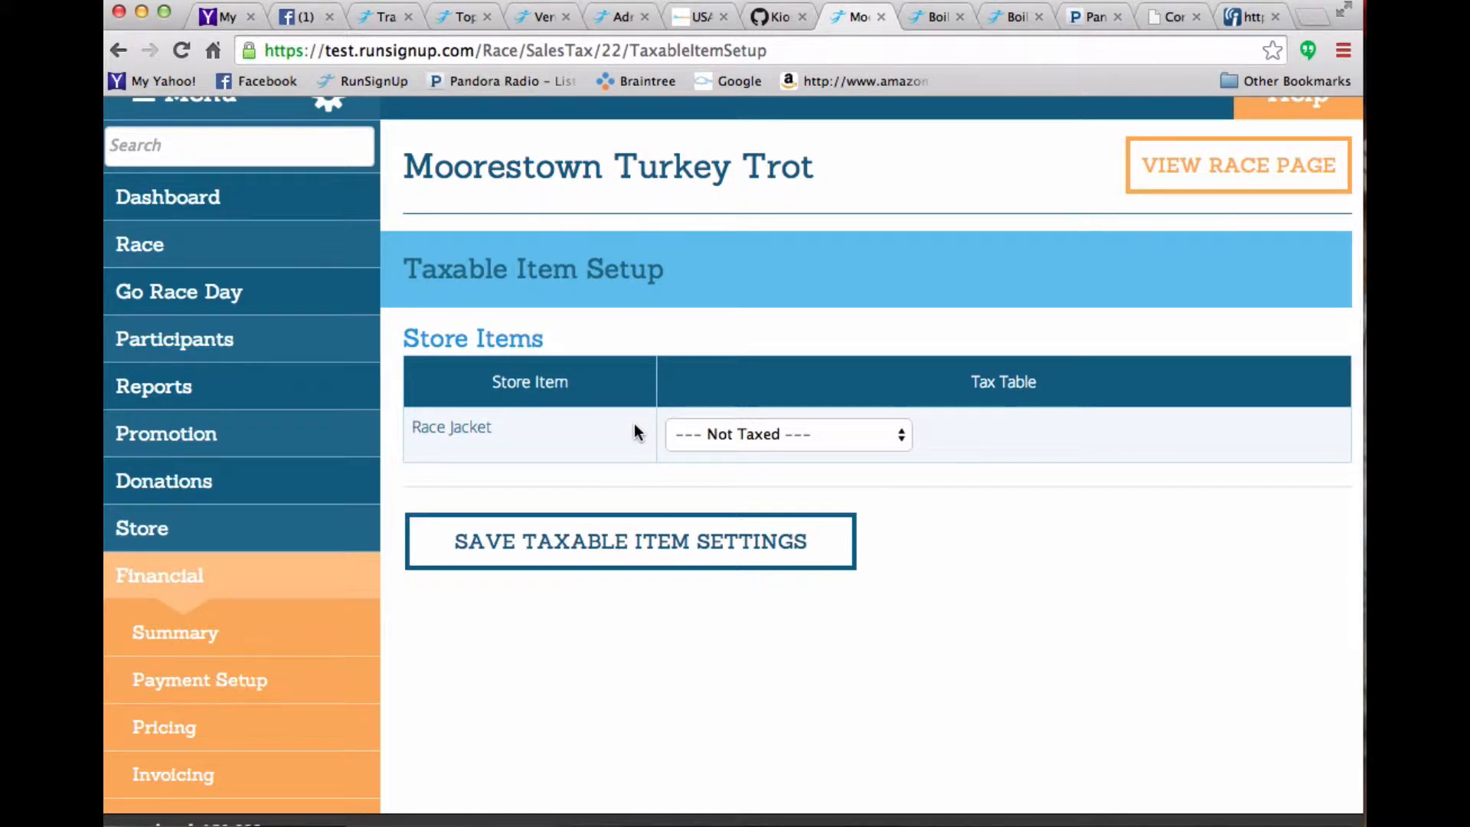
pyautogui.click(744, 433)
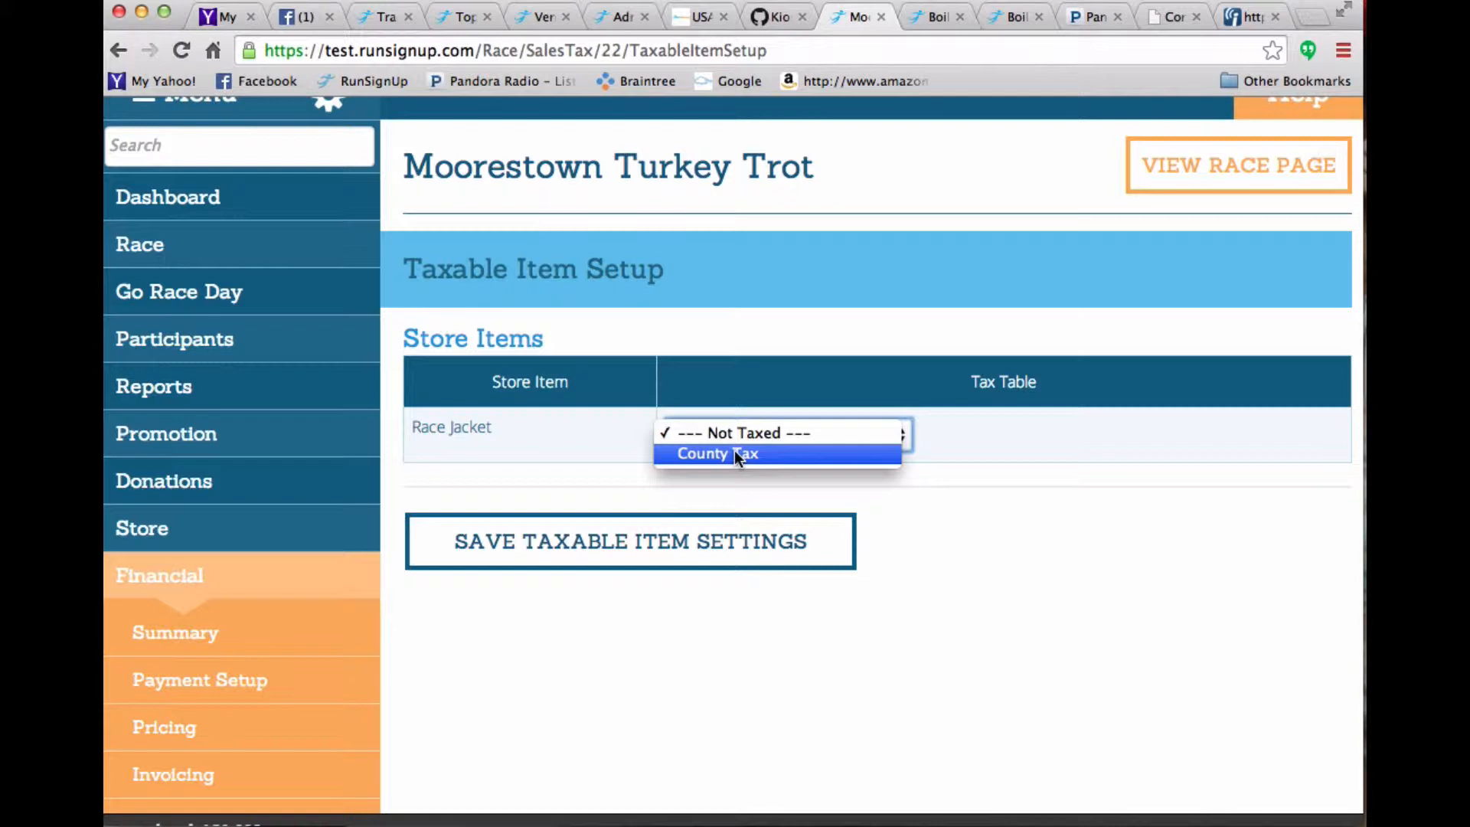
pyautogui.click(736, 454)
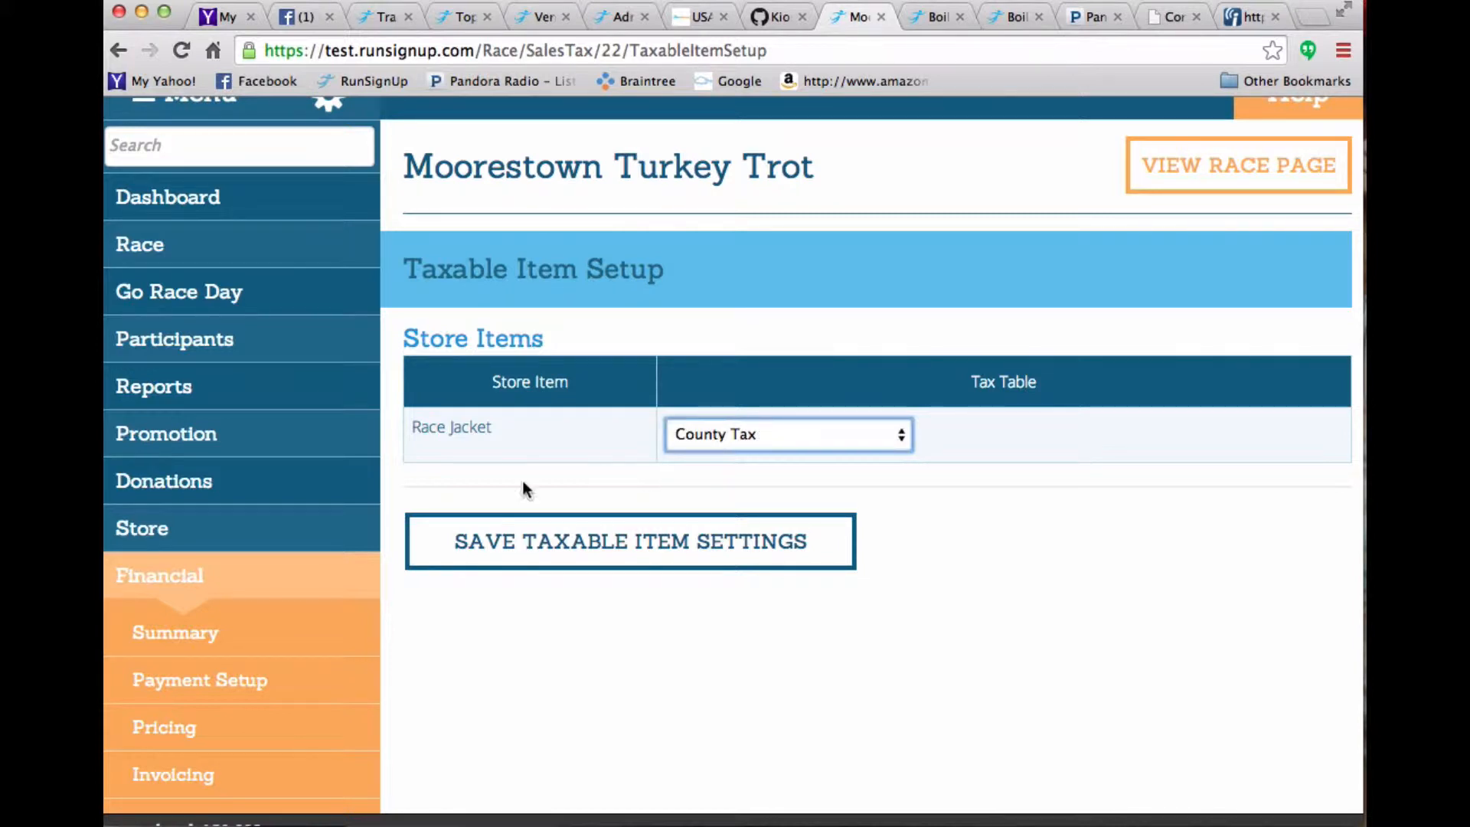
pyautogui.click(579, 536)
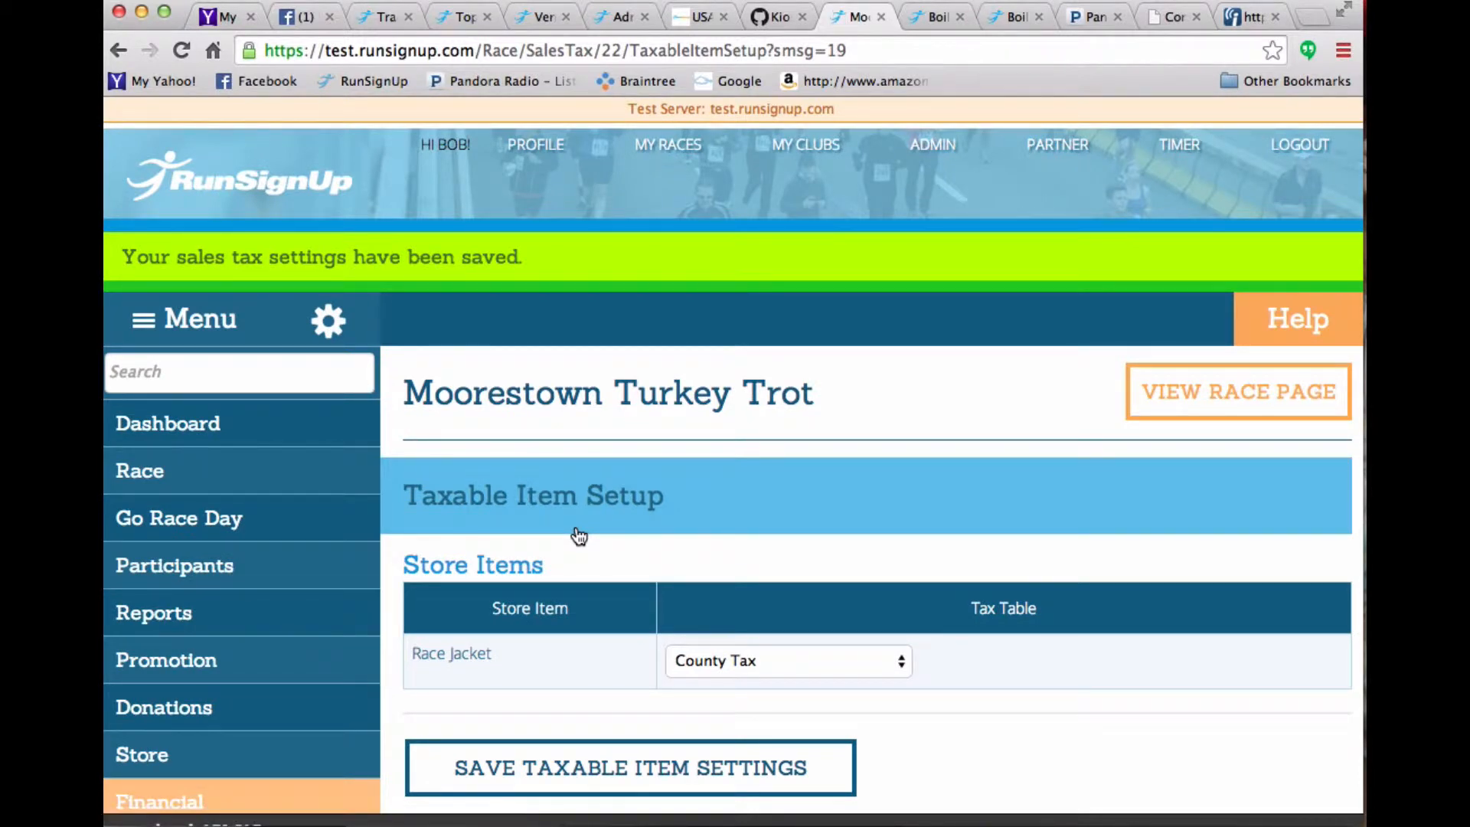
# - In the store item setup, change the Race Jacket's Available Until year to 2011
pyautogui.scroll(-5, 579, 536)
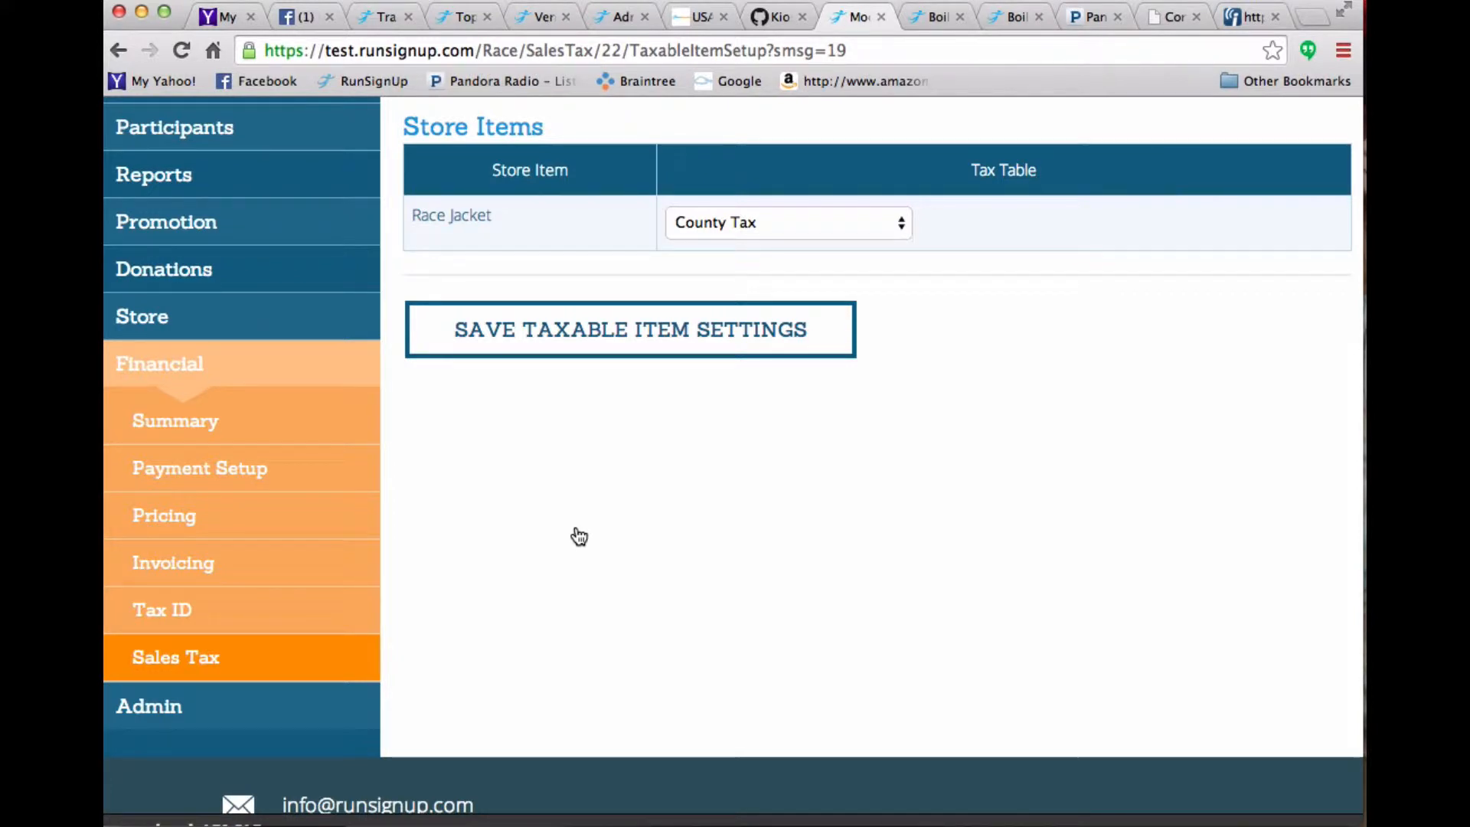
pyautogui.moveTo(170, 320)
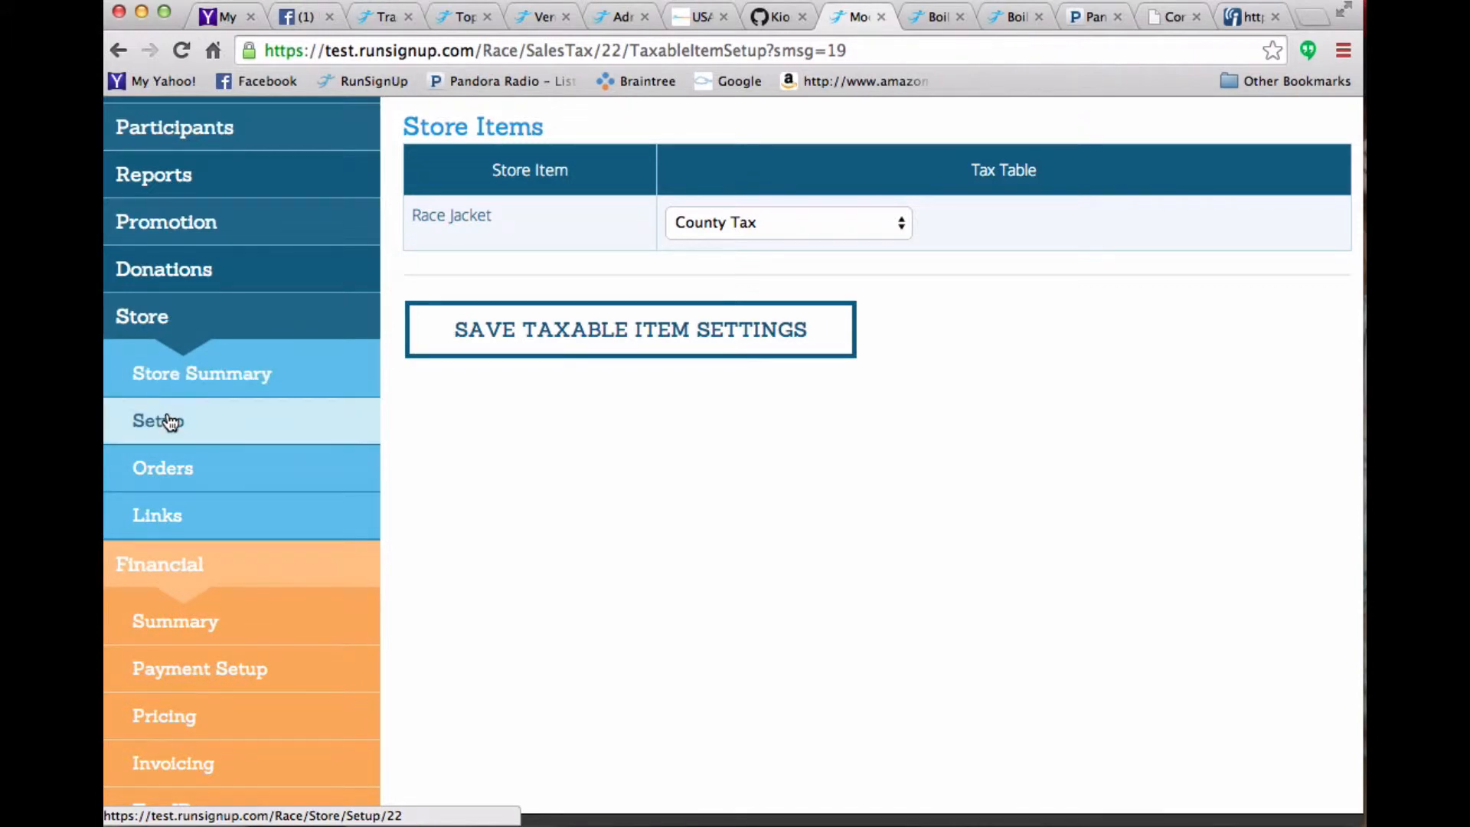
pyautogui.click(170, 422)
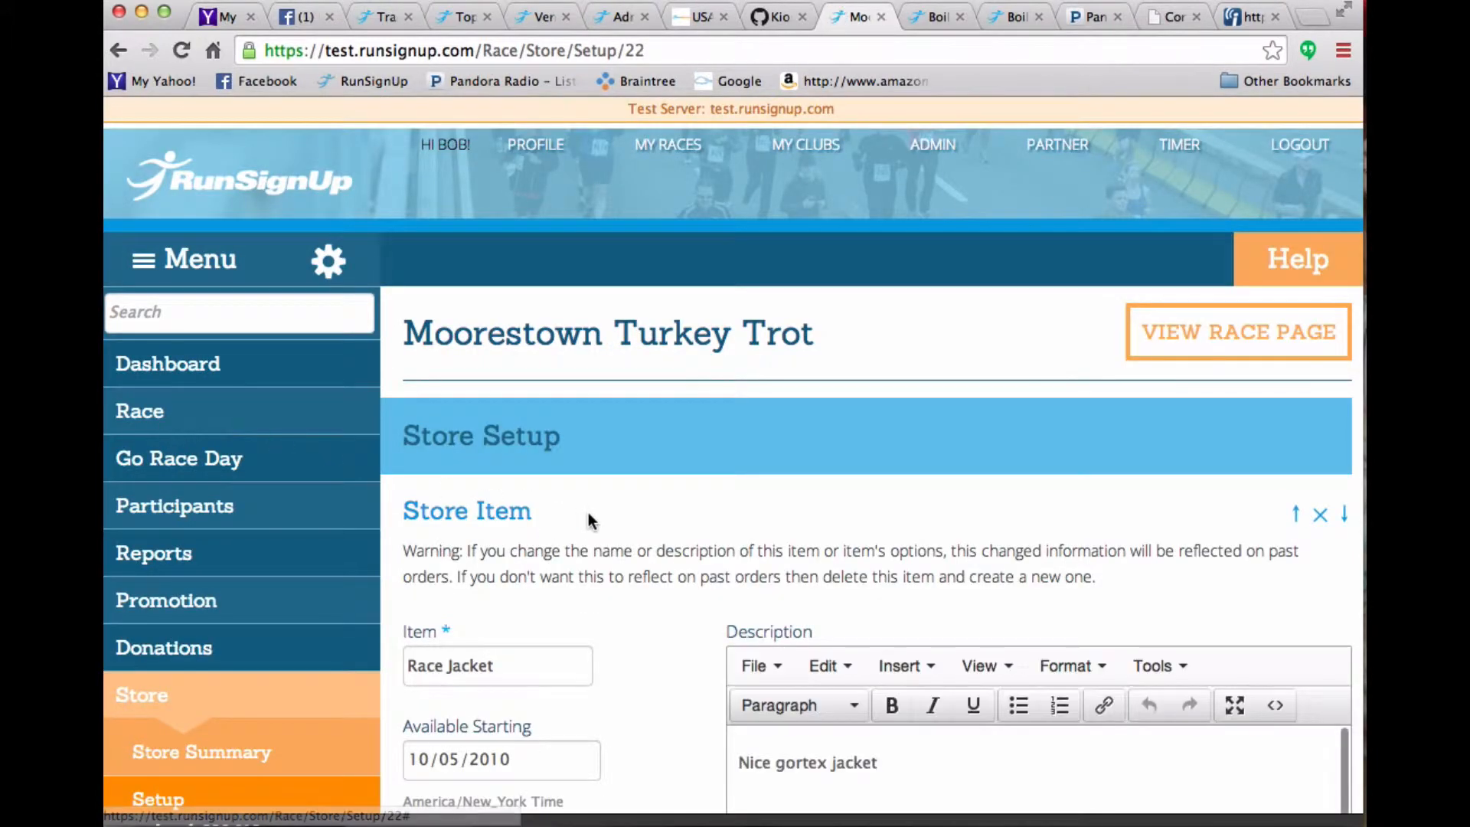
pyautogui.scroll(-5, 590, 520)
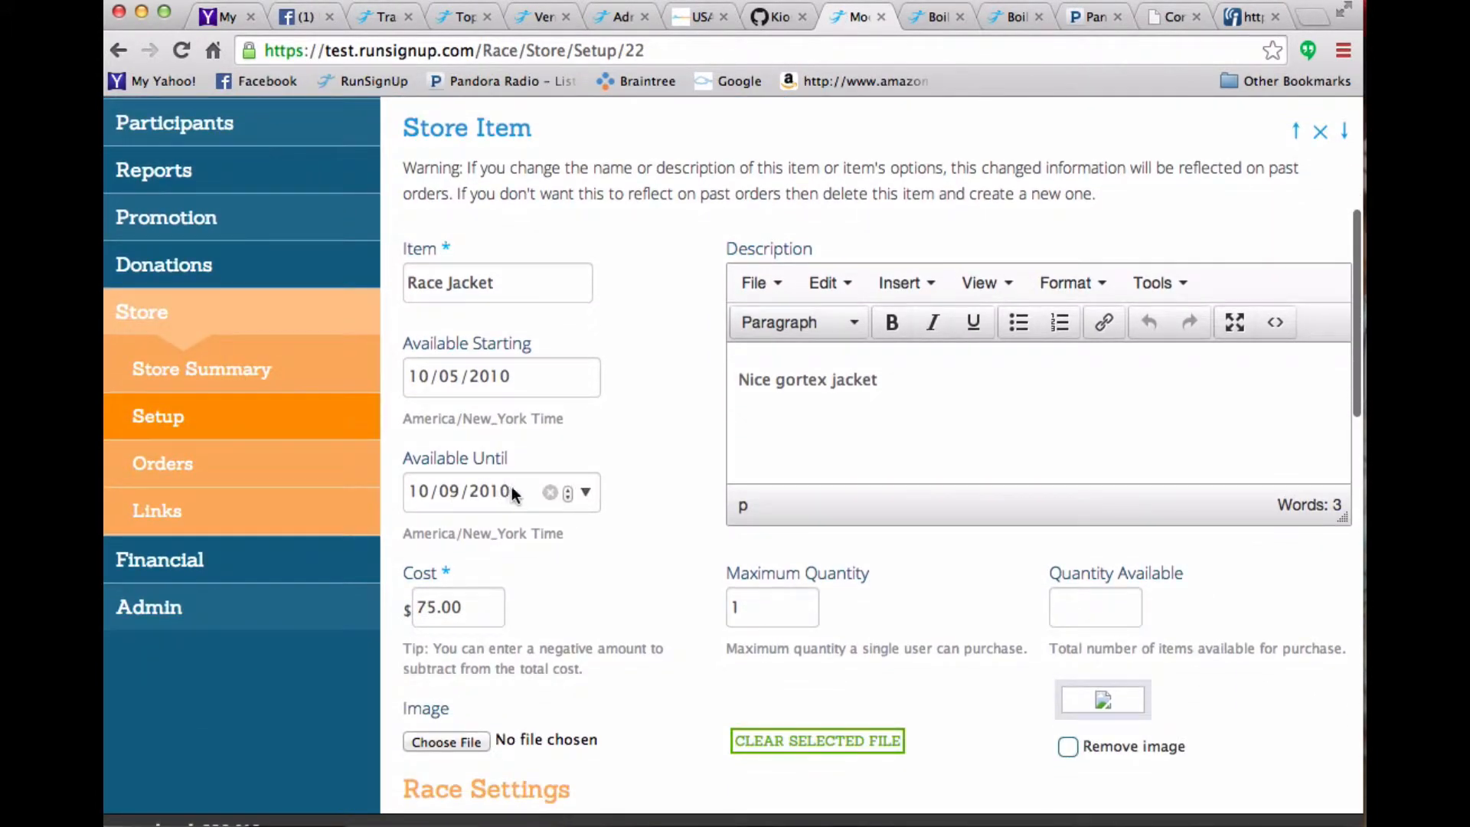
pyautogui.click(494, 487)
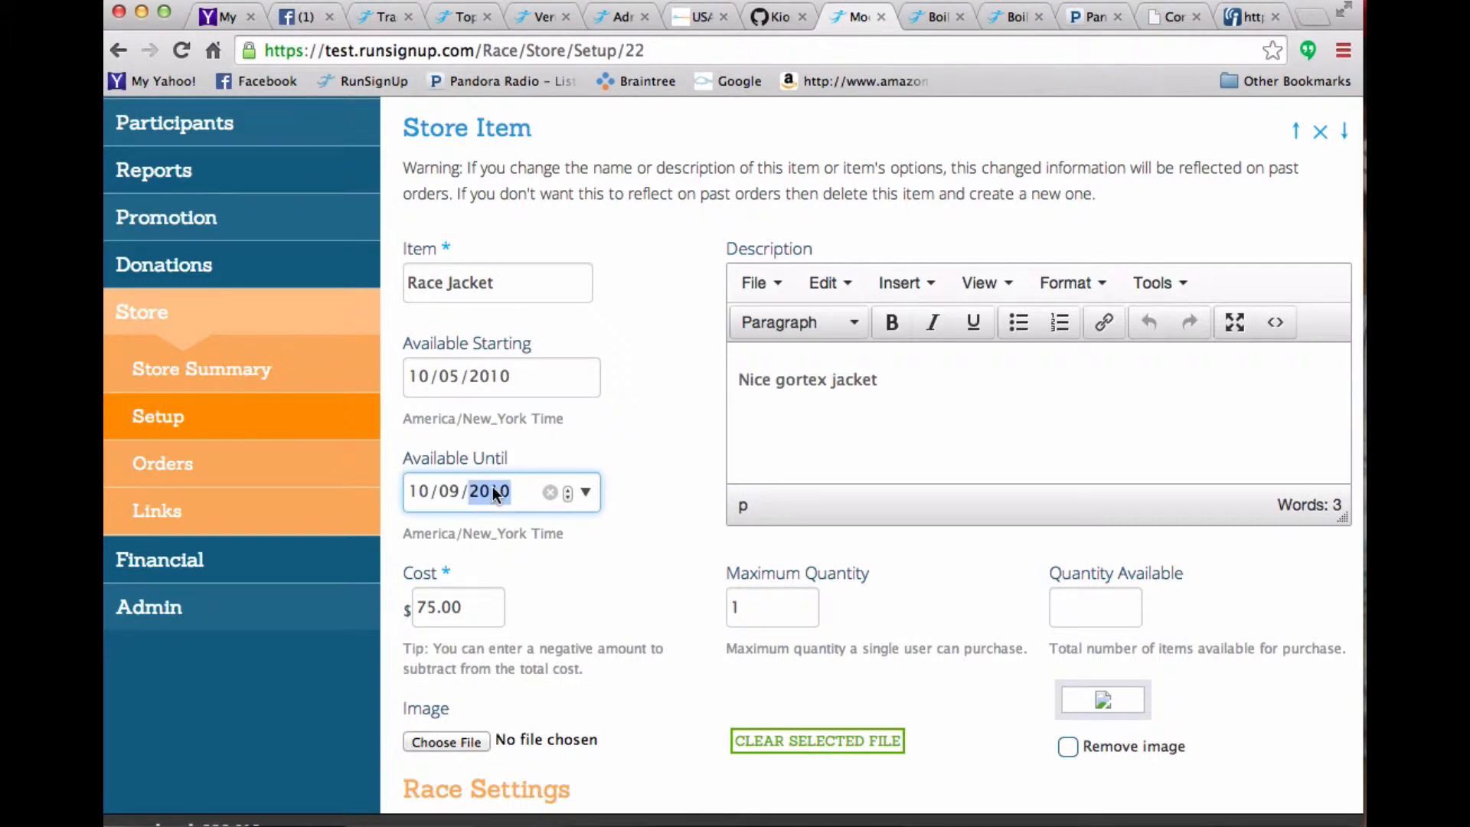
pyautogui.write('2011')
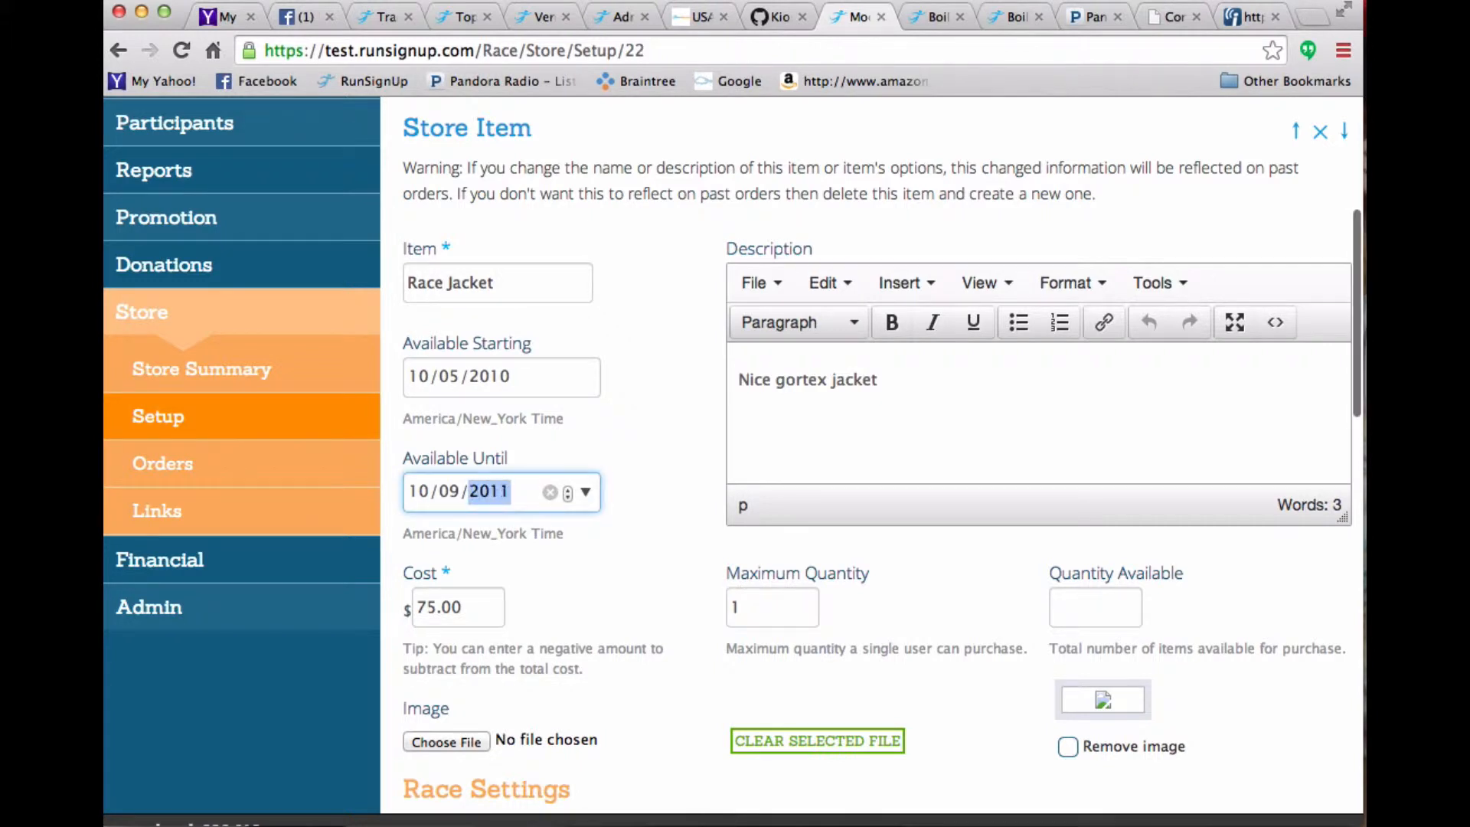
pyautogui.write('1951')
pyautogui.write('2015')
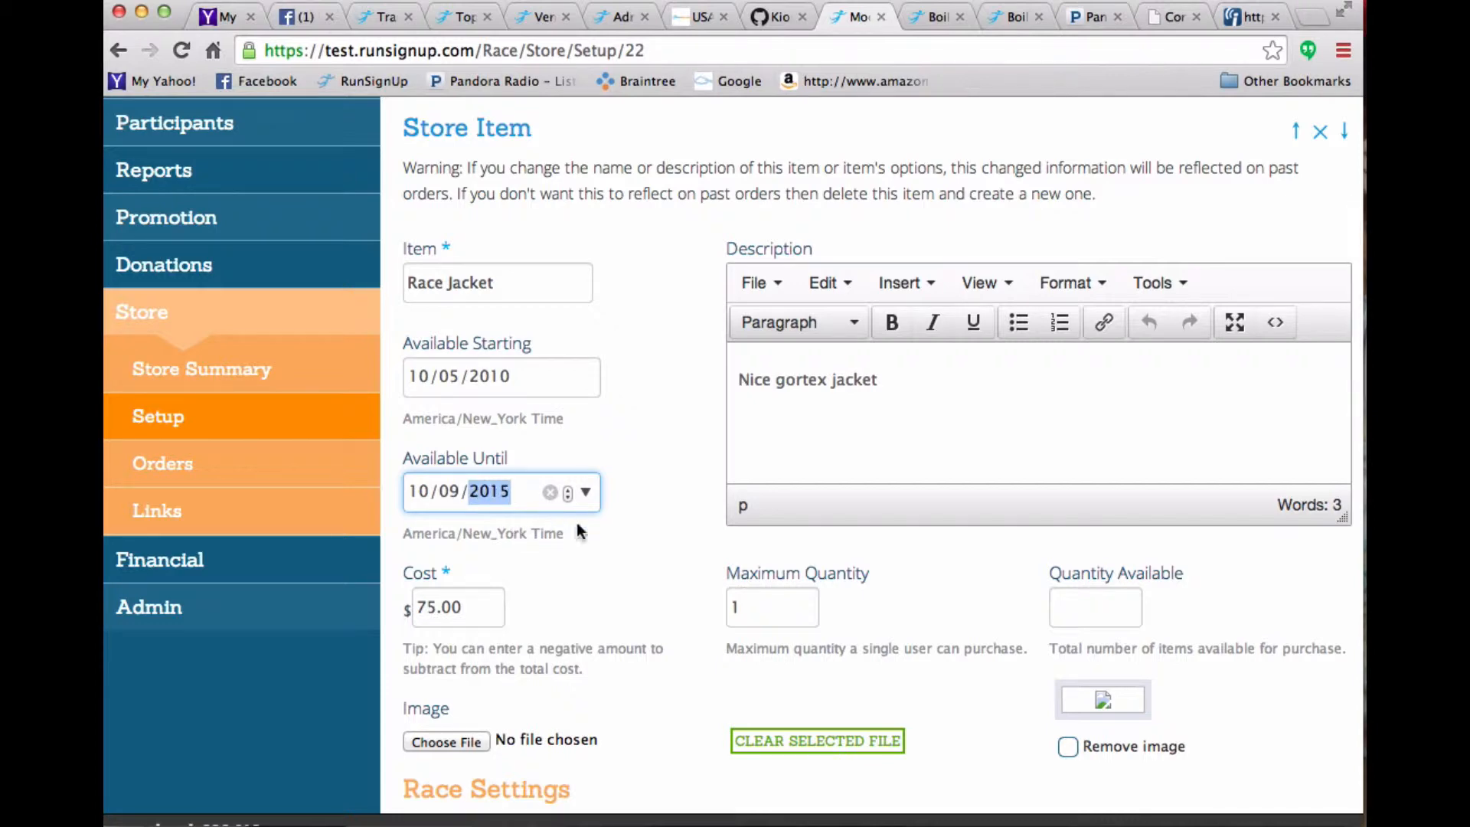
# - Change the Race Jacket's Available Until year to 2015 and save the store item
pyautogui.click(640, 531)
pyautogui.scroll(-10, 640, 531)
pyautogui.scroll(-5, 638, 526)
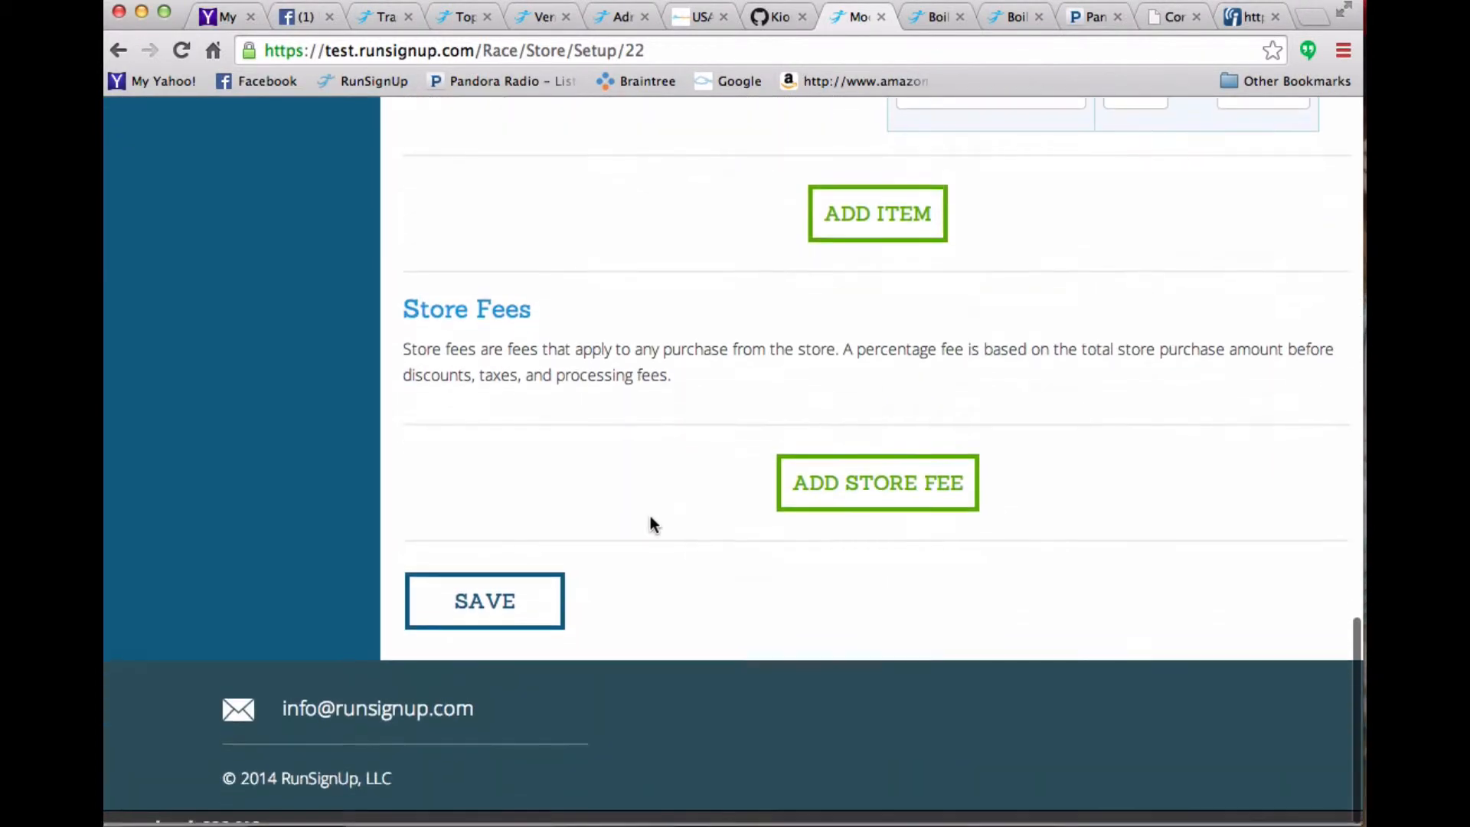
pyautogui.click(484, 596)
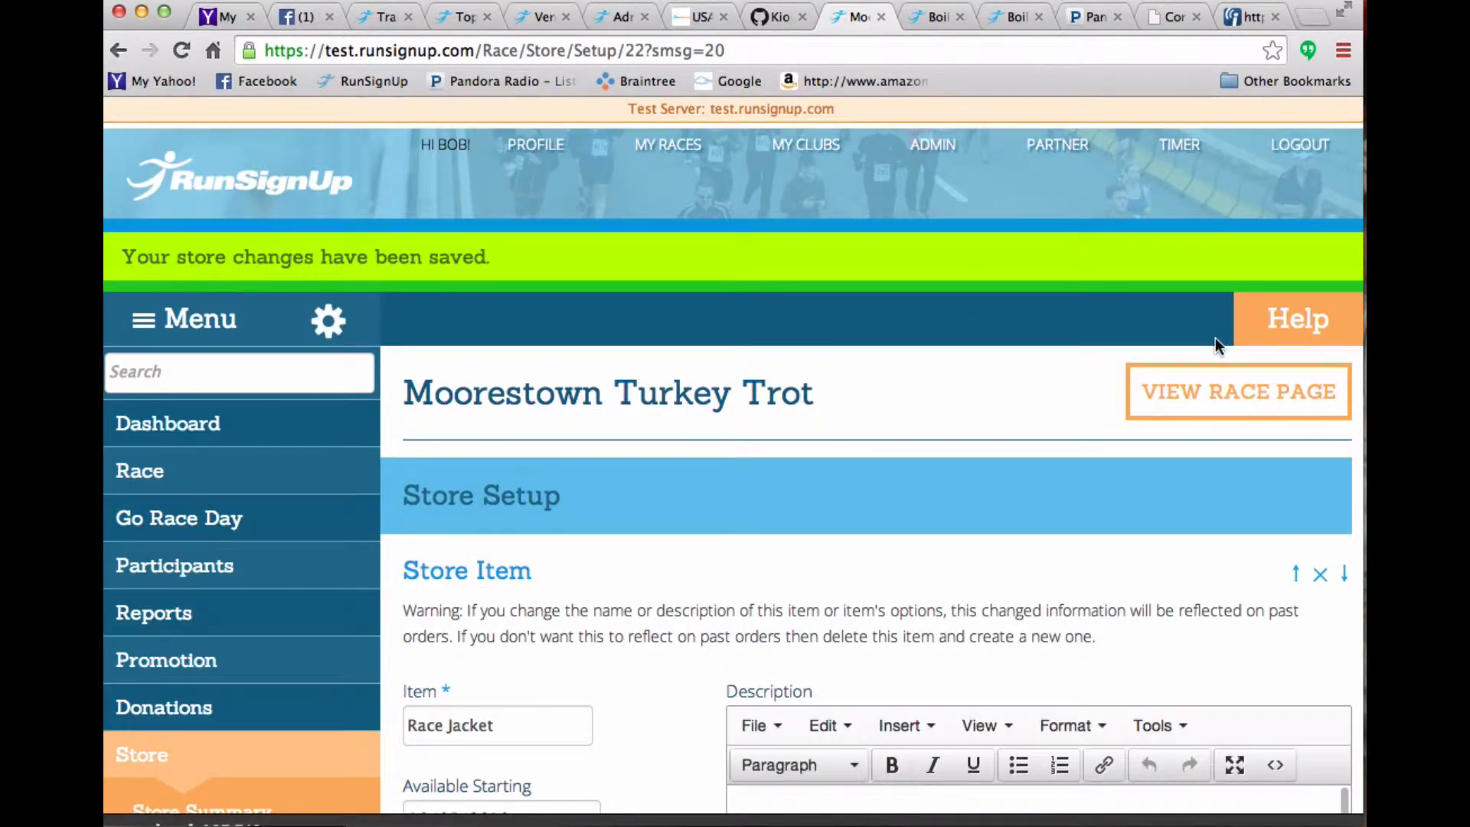
# - Open the race page's store, enter a quantity of 1 for the size S Race Jacket, and continue to the order review
pyautogui.click(1200, 379)
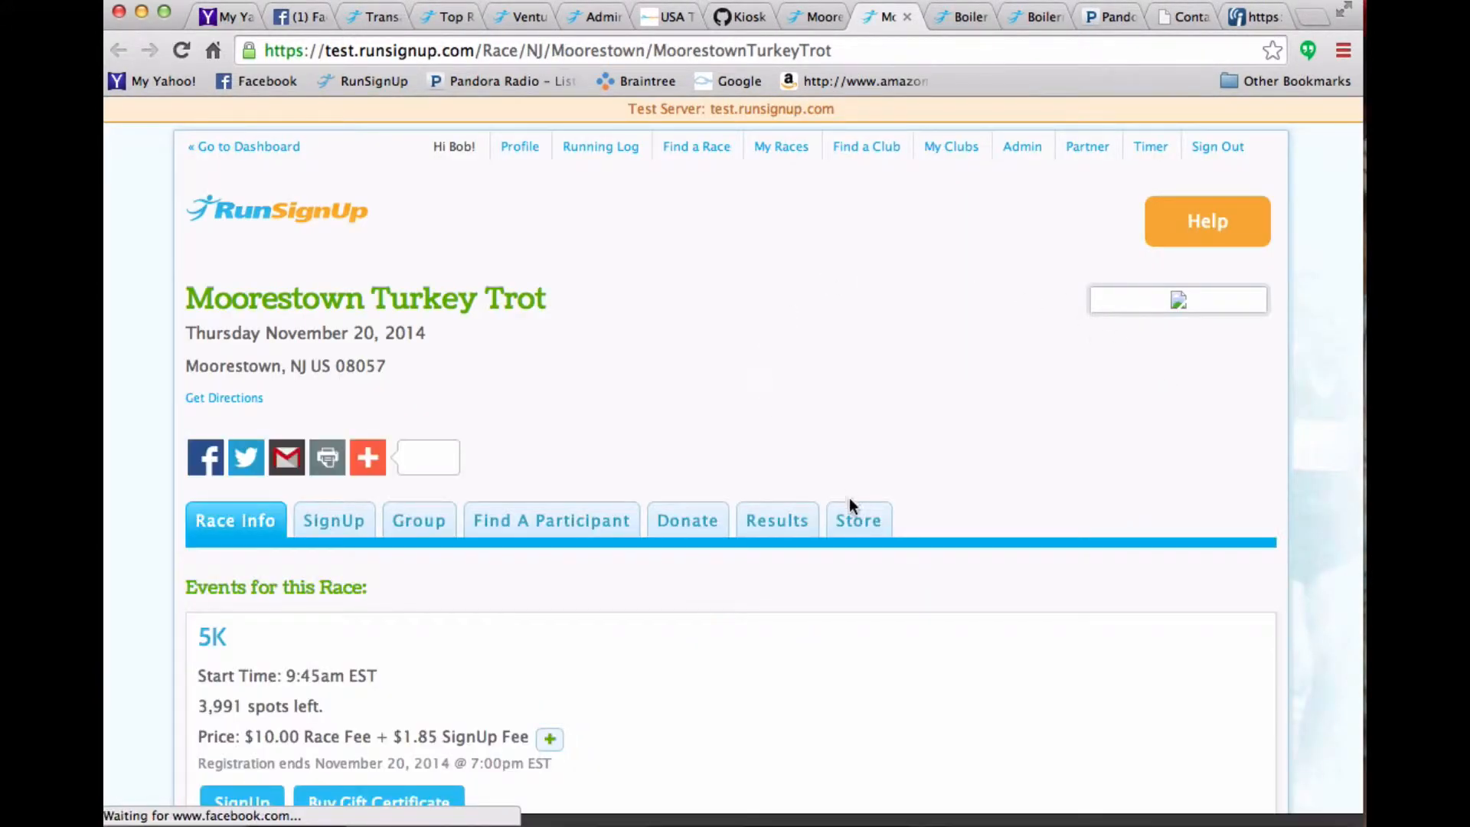
pyautogui.click(851, 519)
pyautogui.scroll(-3, 851, 521)
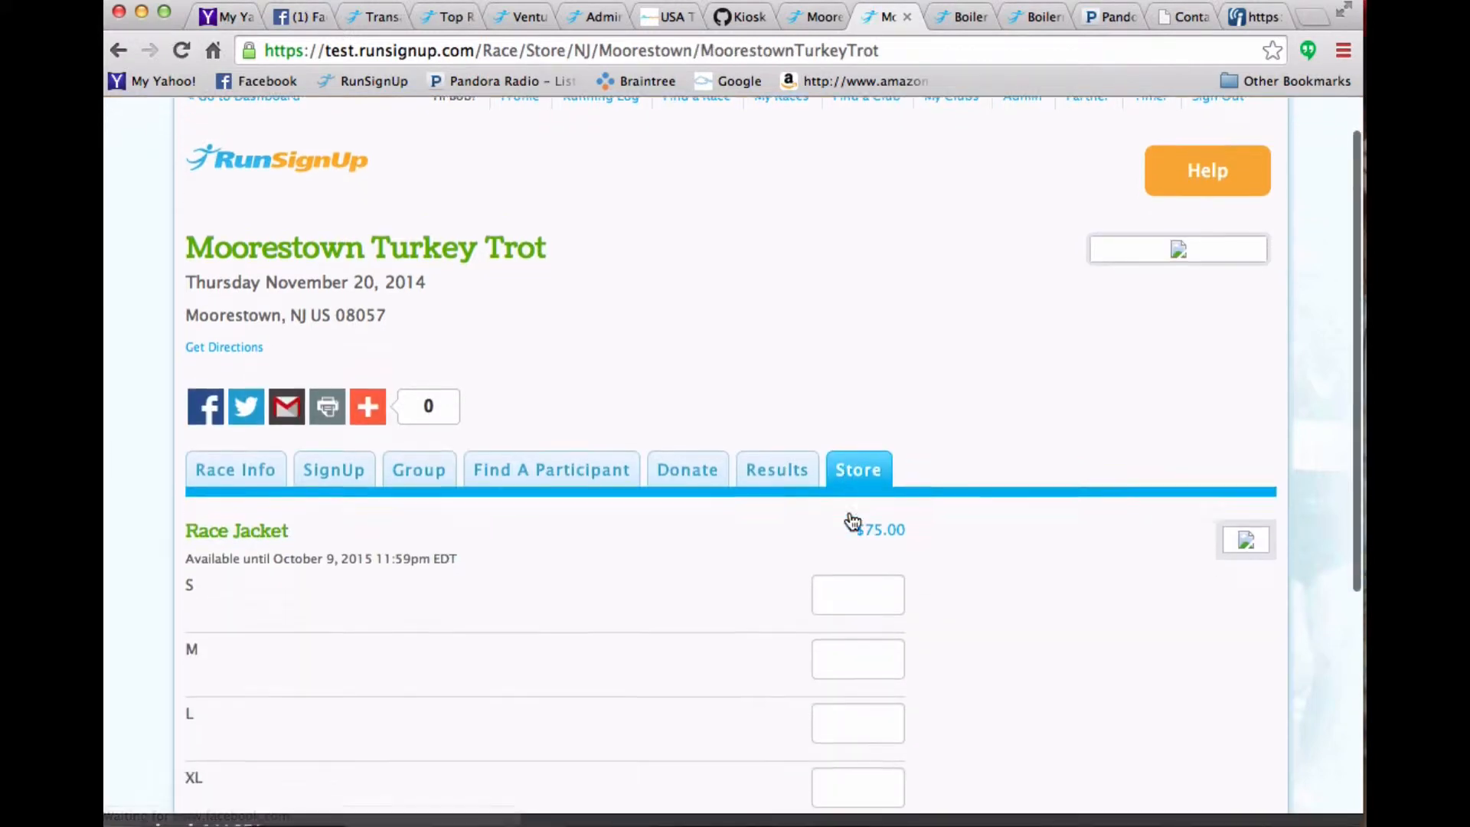
pyautogui.click(857, 482)
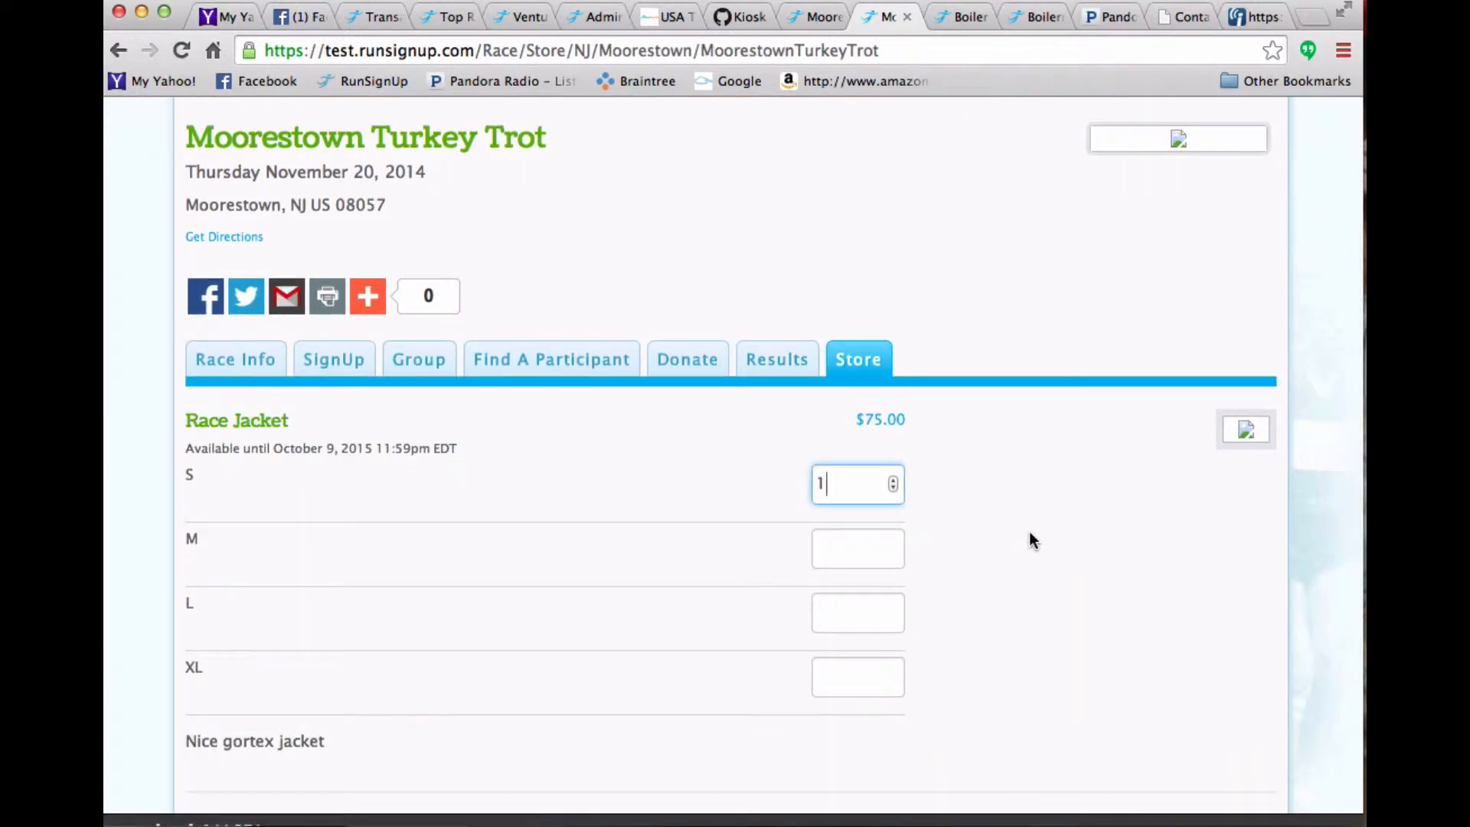
pyautogui.write('1')
pyautogui.scroll(-5, 1029, 536)
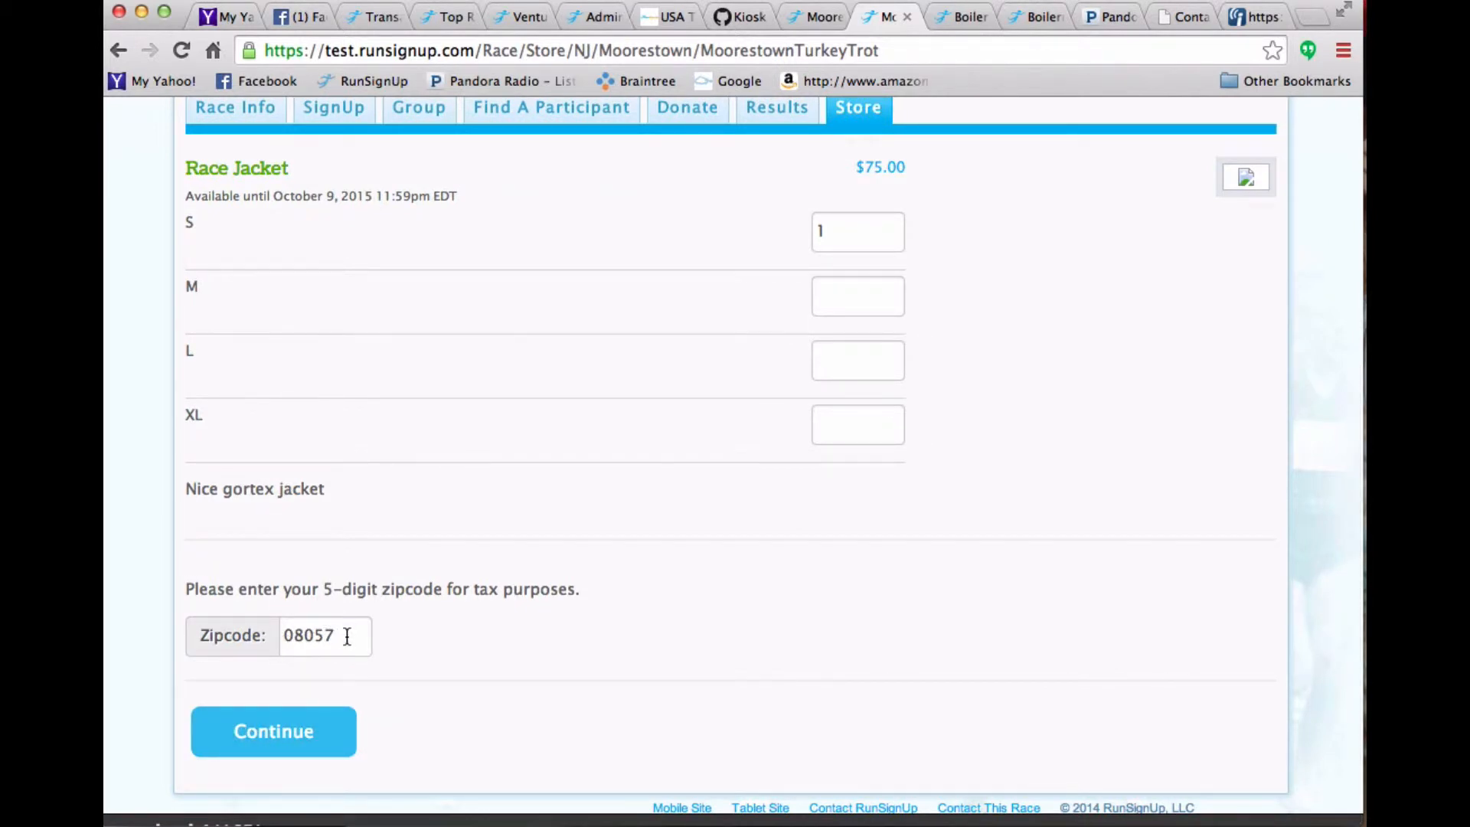
pyautogui.click(291, 739)
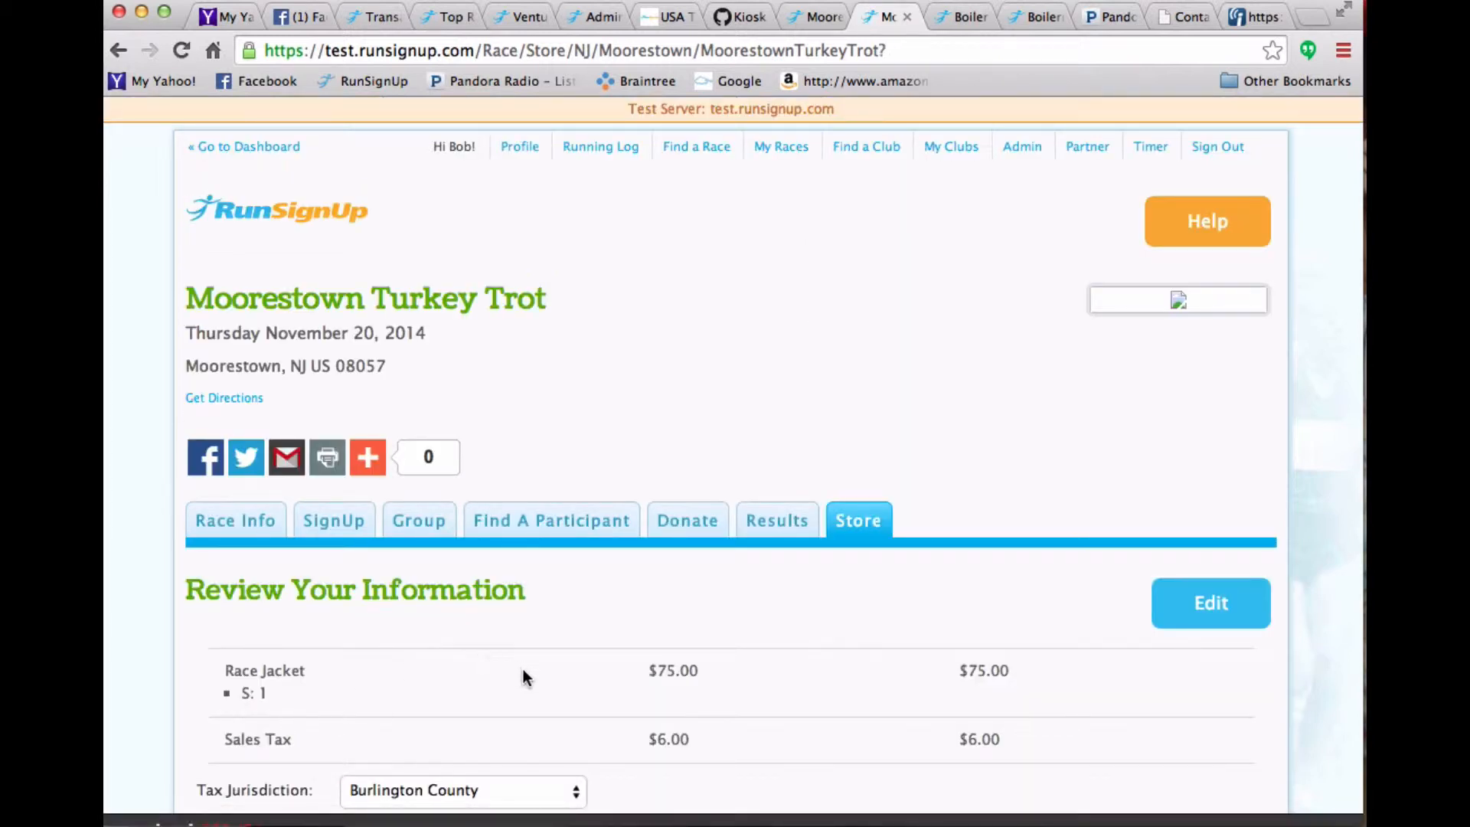
# - Switch the tax jurisdiction to Camden County and back to Burlington County to compare the sales tax
pyautogui.scroll(-3, 522, 669)
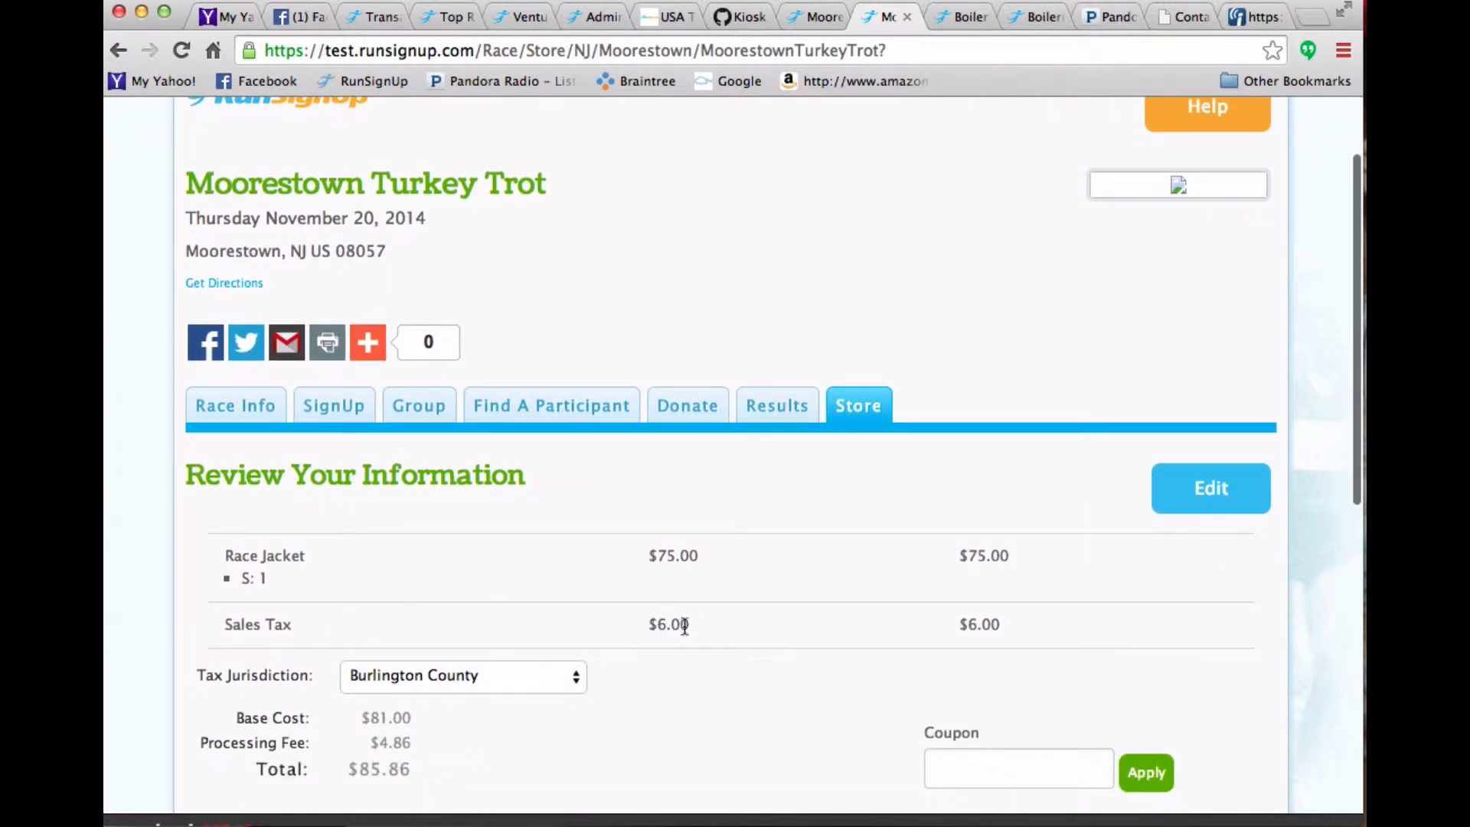
pyautogui.click(499, 668)
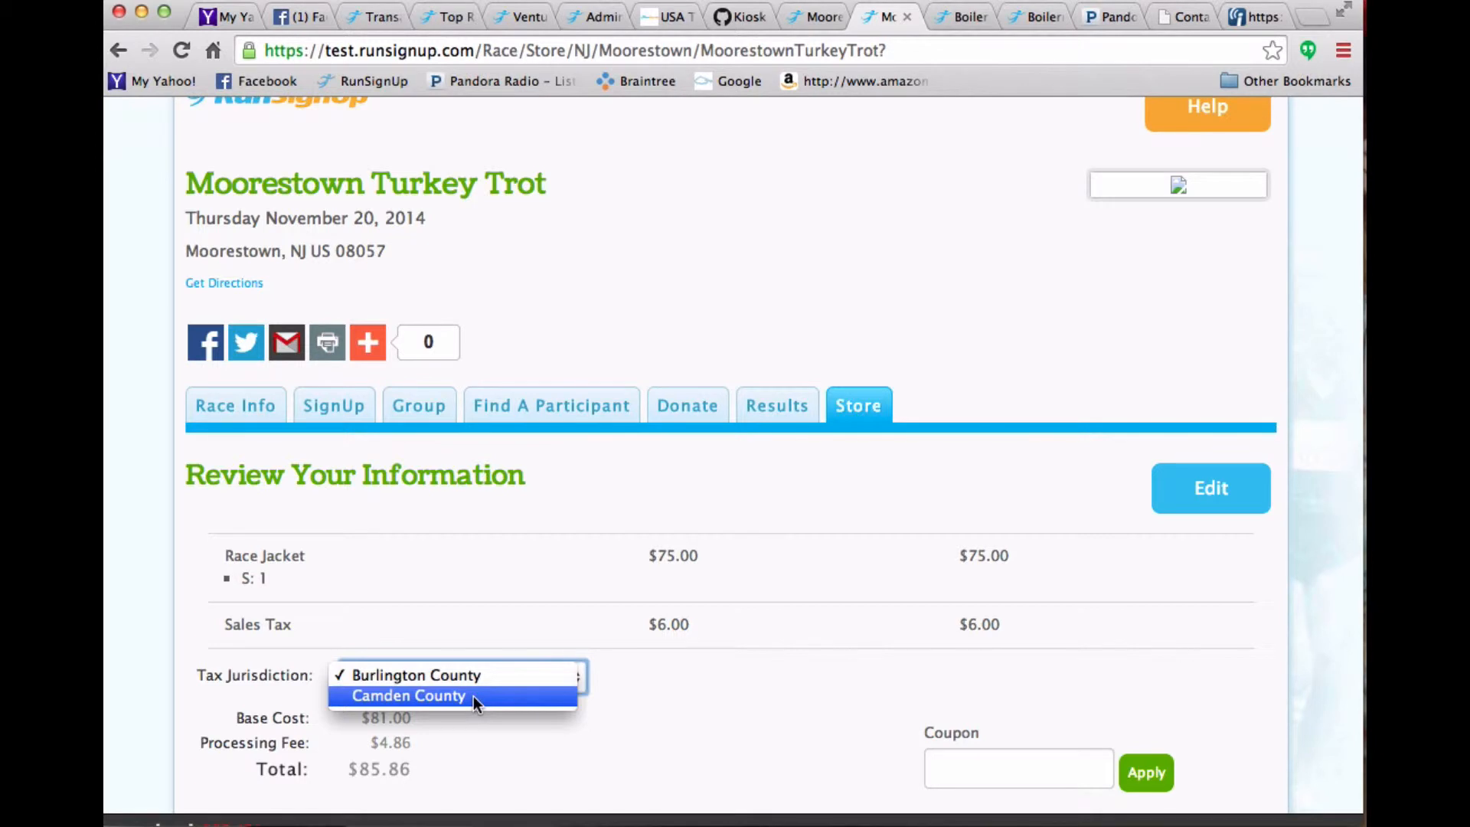
pyautogui.click(473, 696)
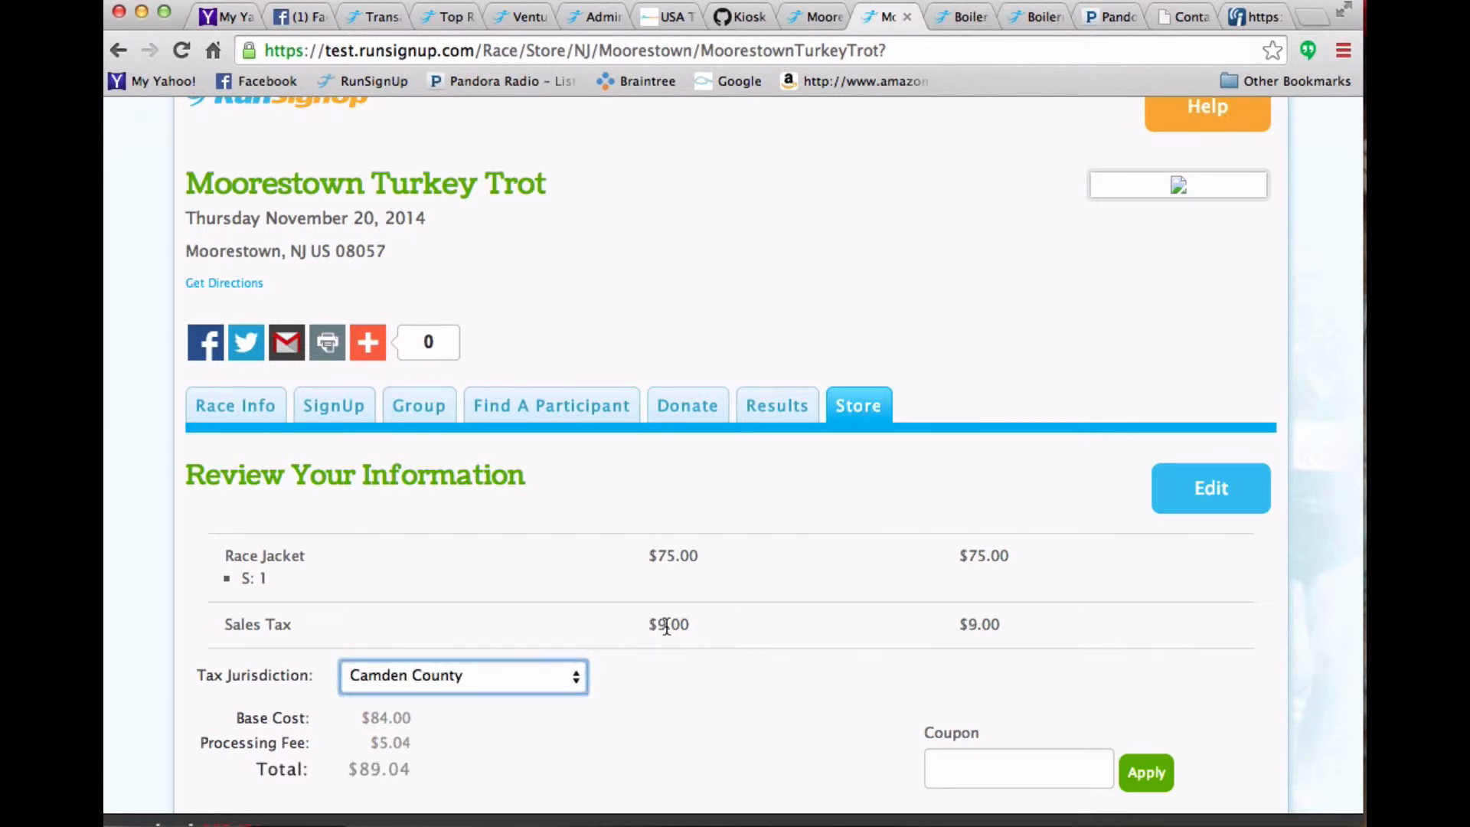
pyautogui.click(508, 674)
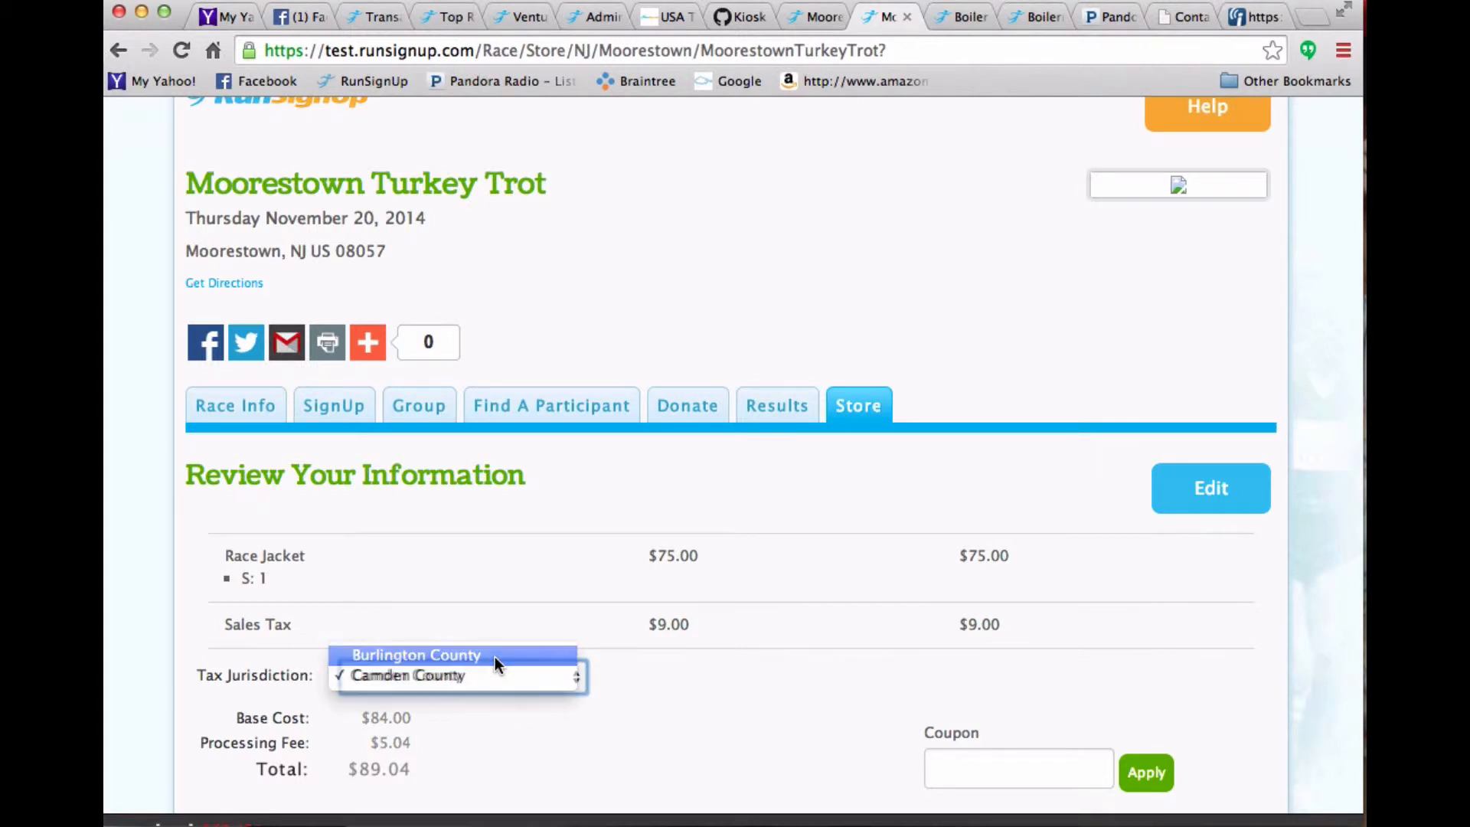
pyautogui.click(495, 657)
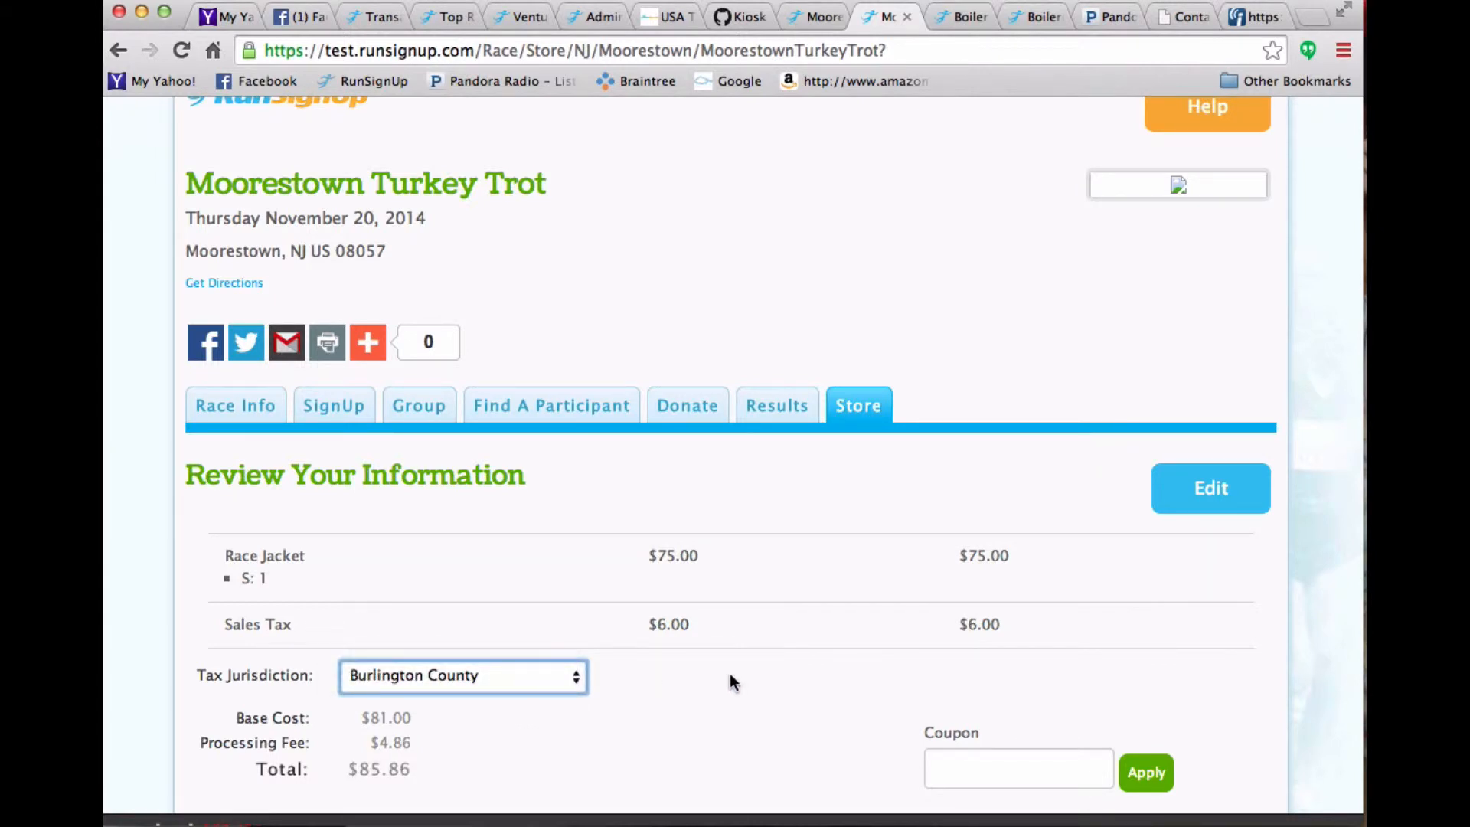
# - Go back to the order form, change the zip code to 08000, and continue to the review
pyautogui.scroll(-10, 663, 513)
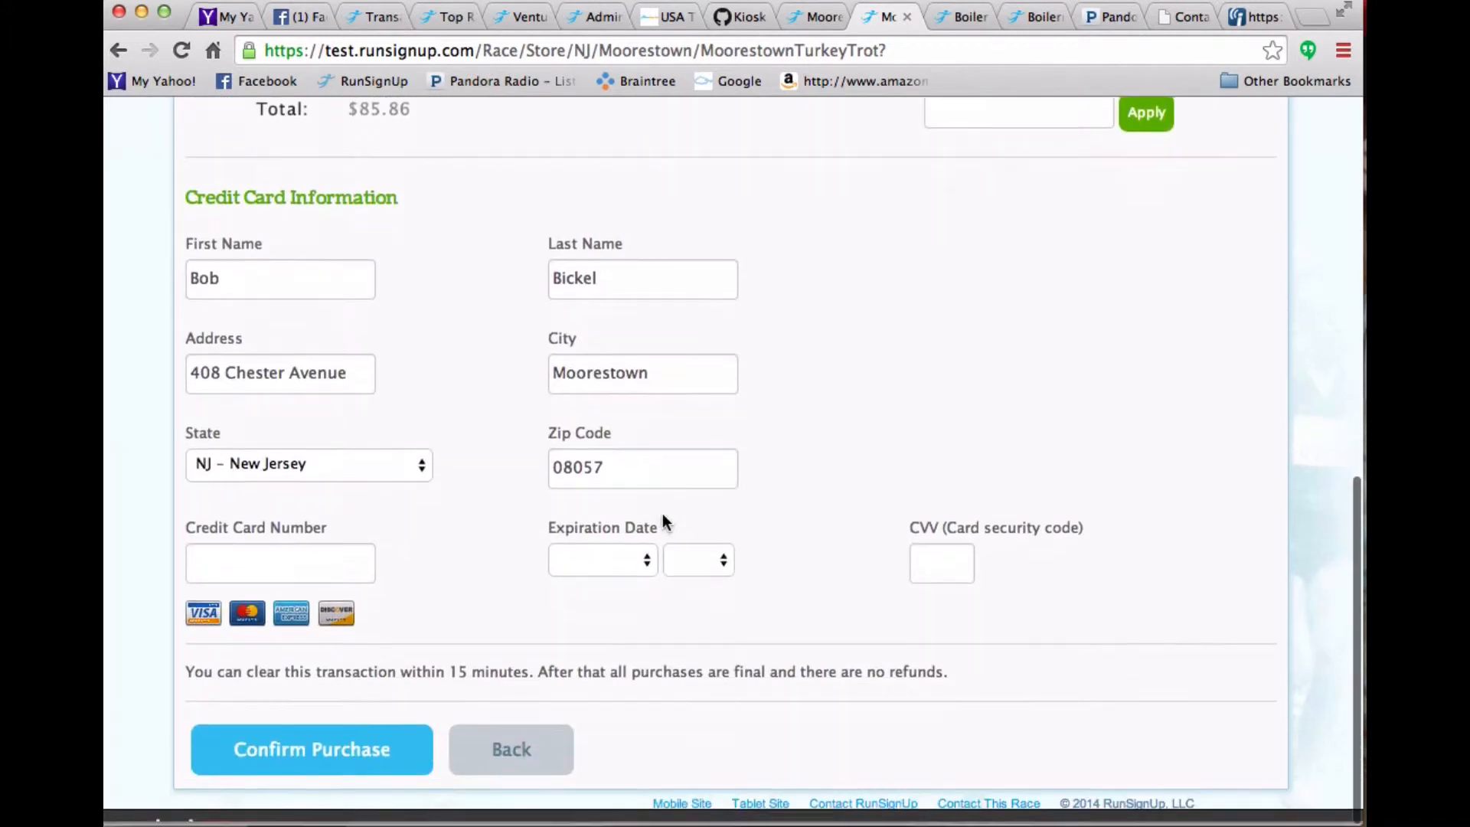
pyautogui.click(513, 752)
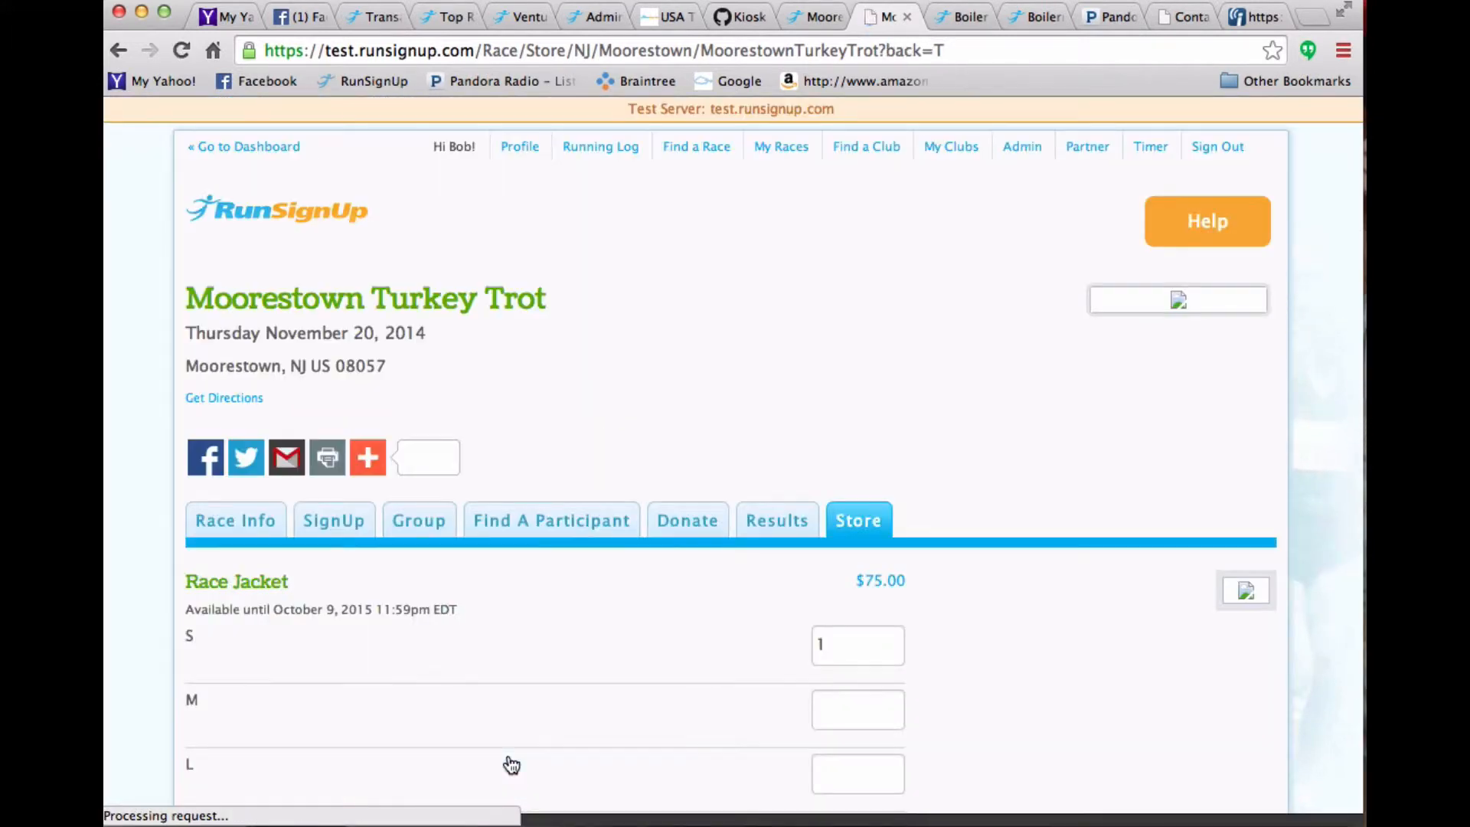
pyautogui.scroll(-5, 512, 766)
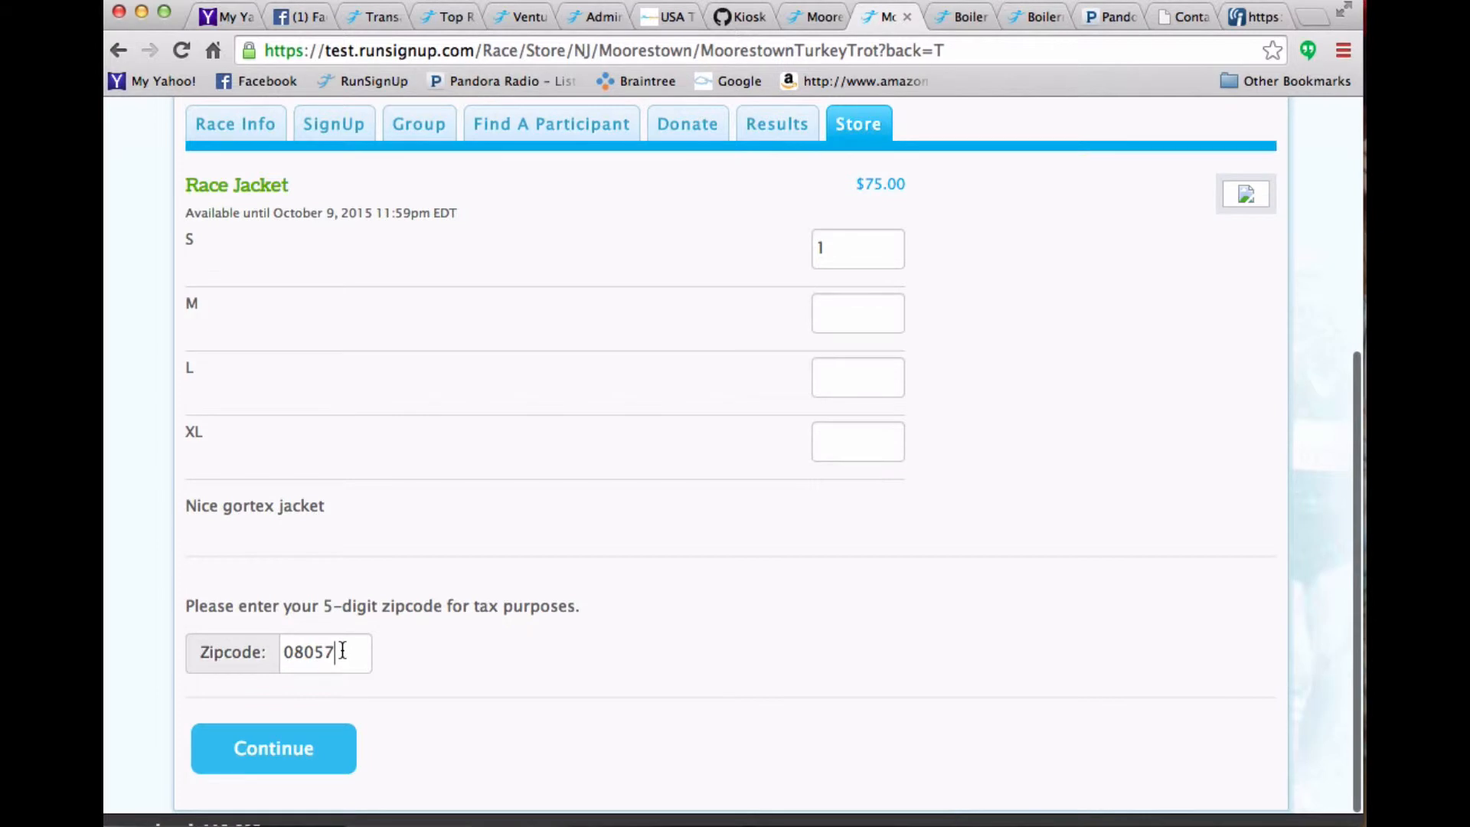
pyautogui.moveTo(342, 651); pyautogui.dragTo(317, 648)
pyautogui.write('00')
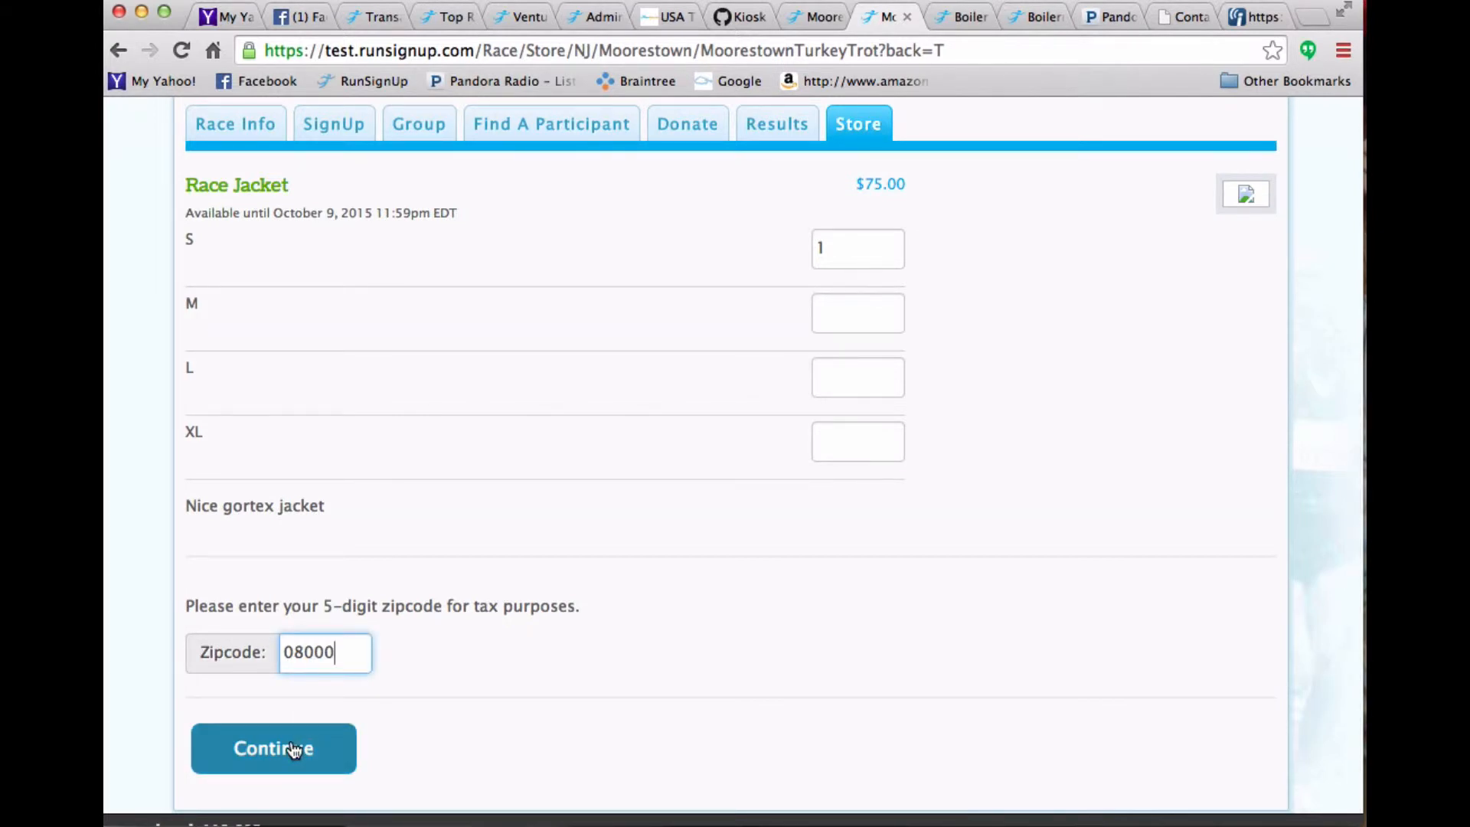
pyautogui.click(289, 748)
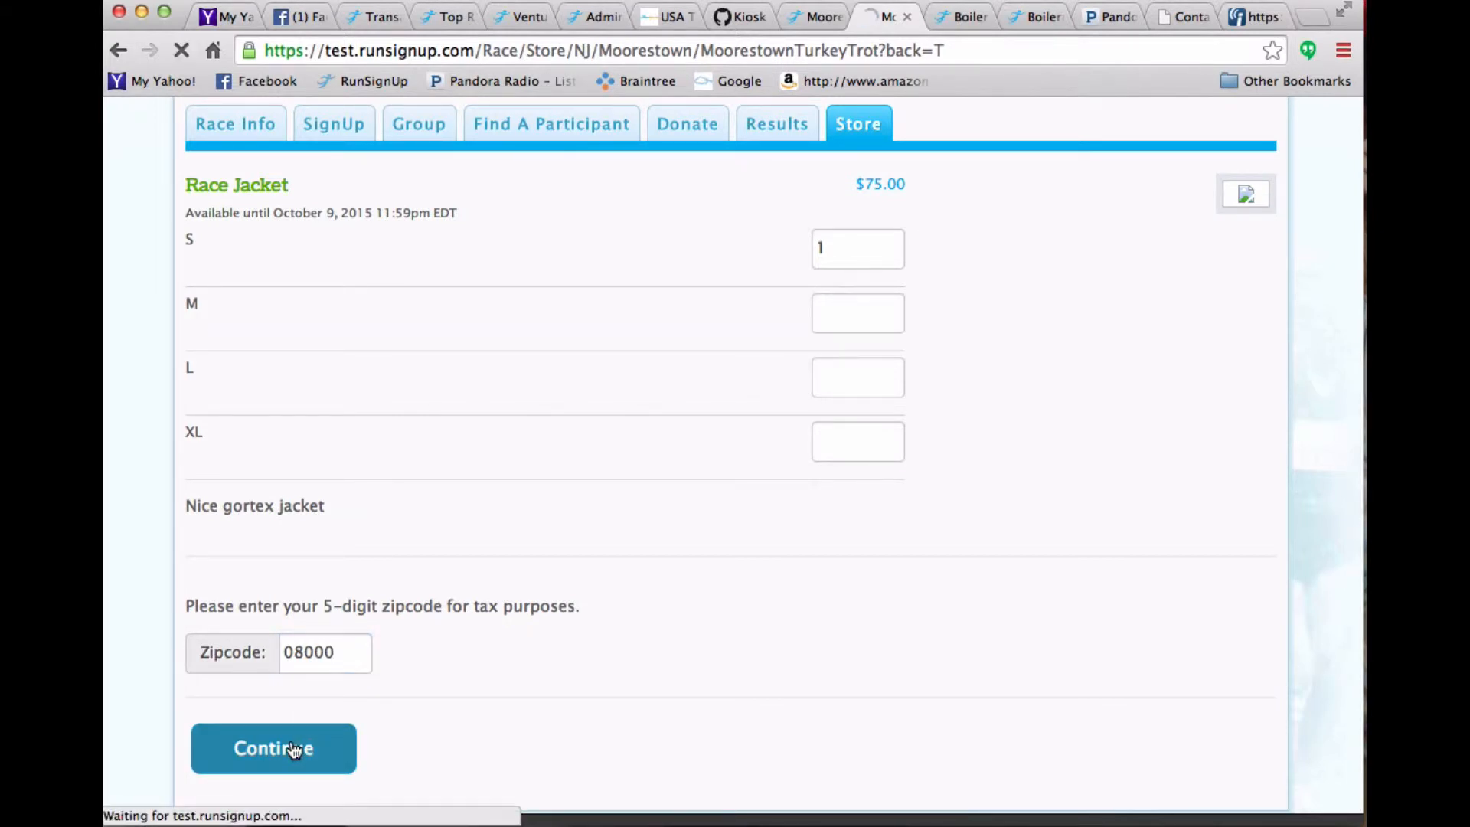
# - Check which tax jurisdiction options the review offers for the new zip code
pyautogui.scroll(-3, 734, 668)
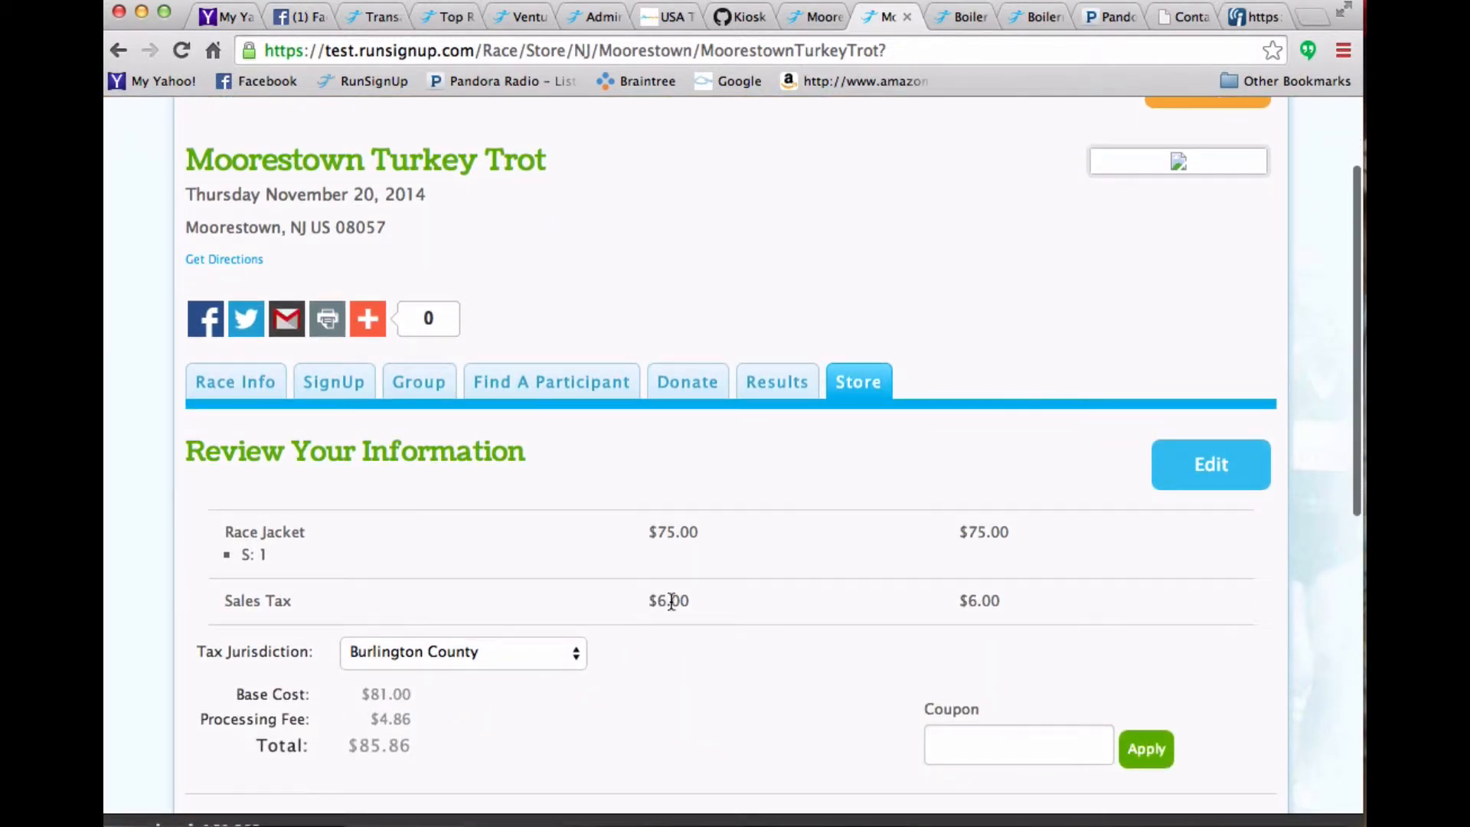
pyautogui.click(479, 651)
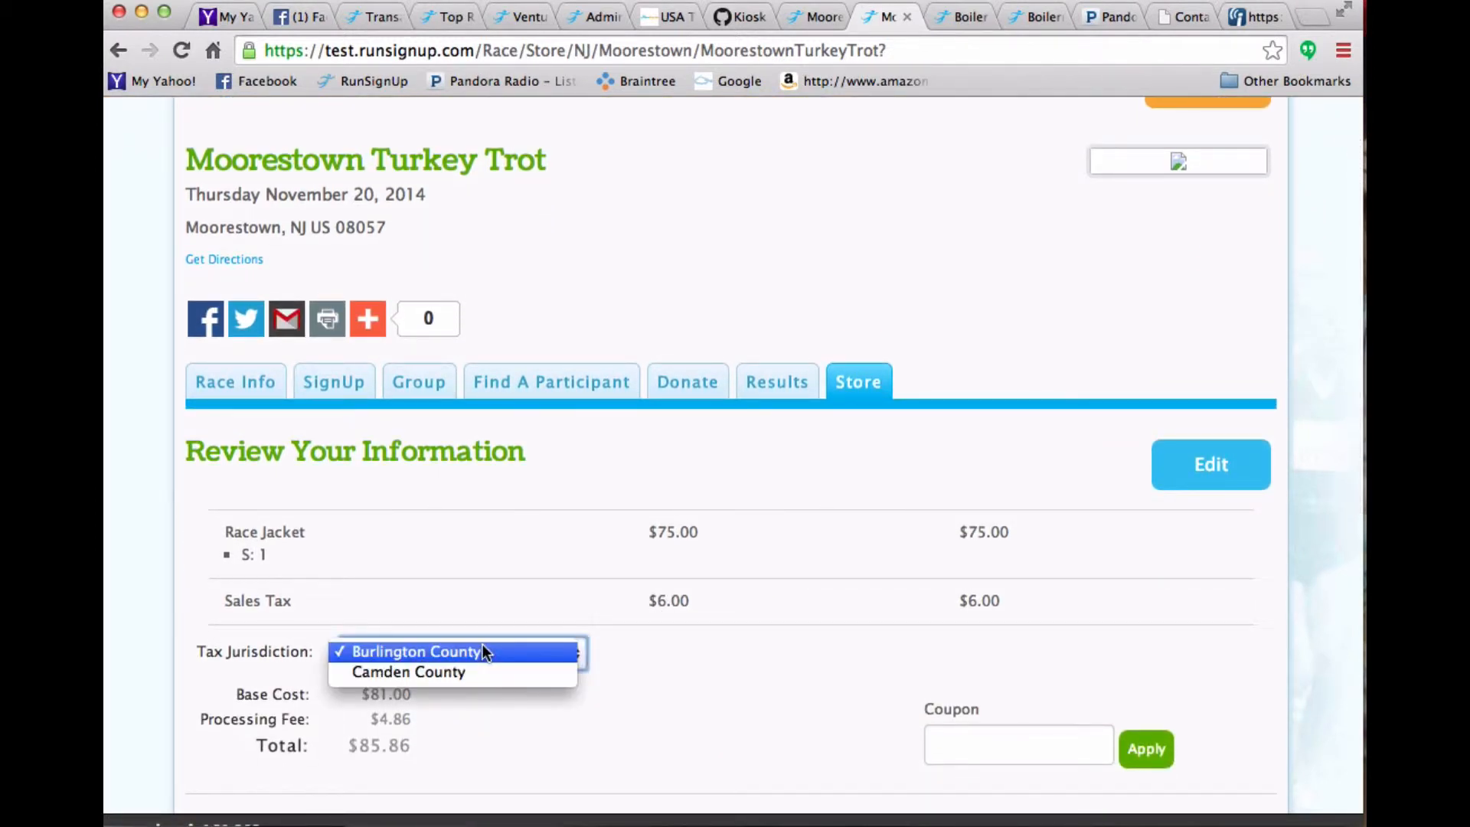
pyautogui.click(684, 624)
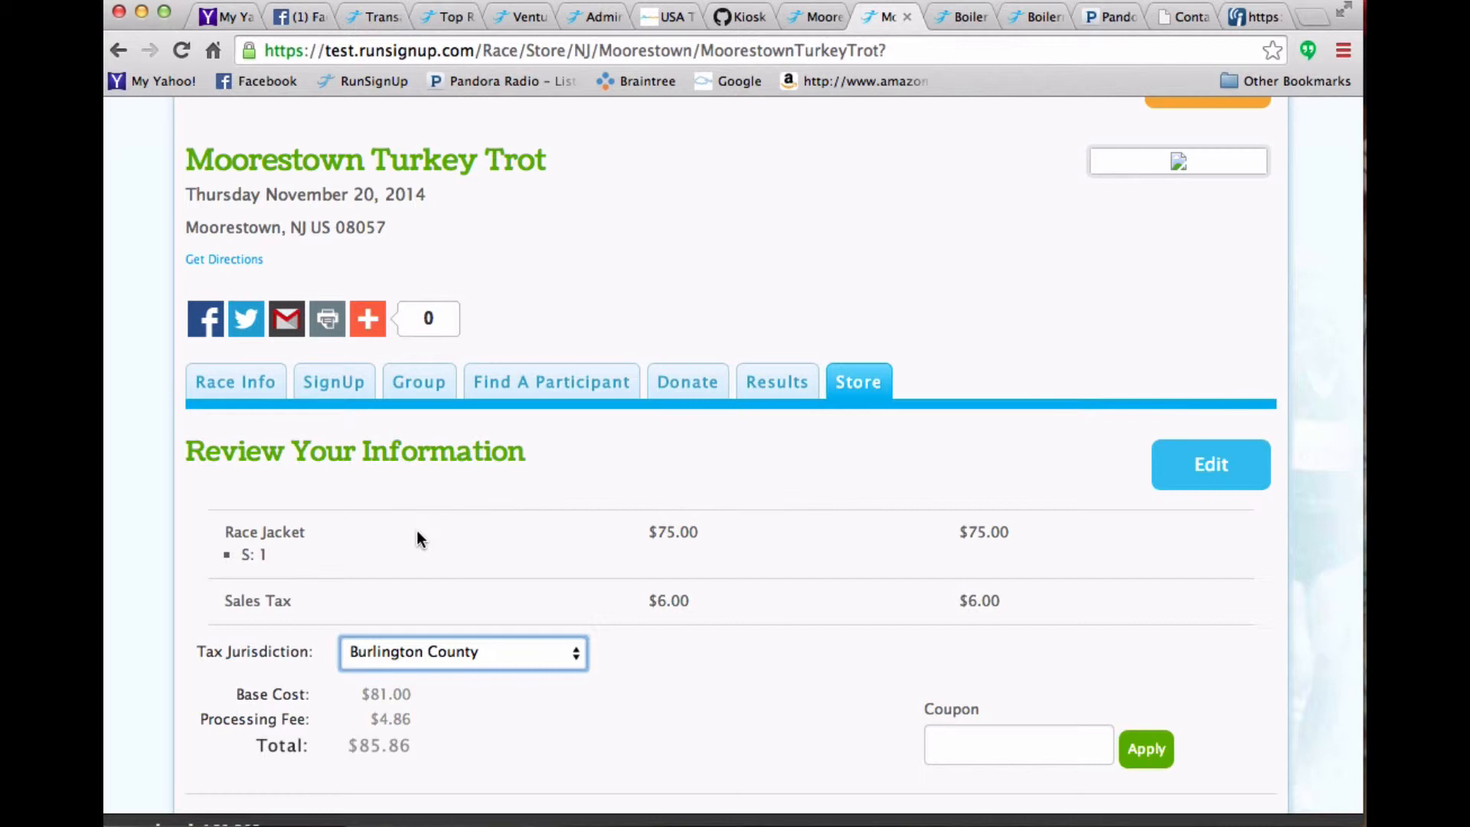
pyautogui.scroll(3, 768, 620)
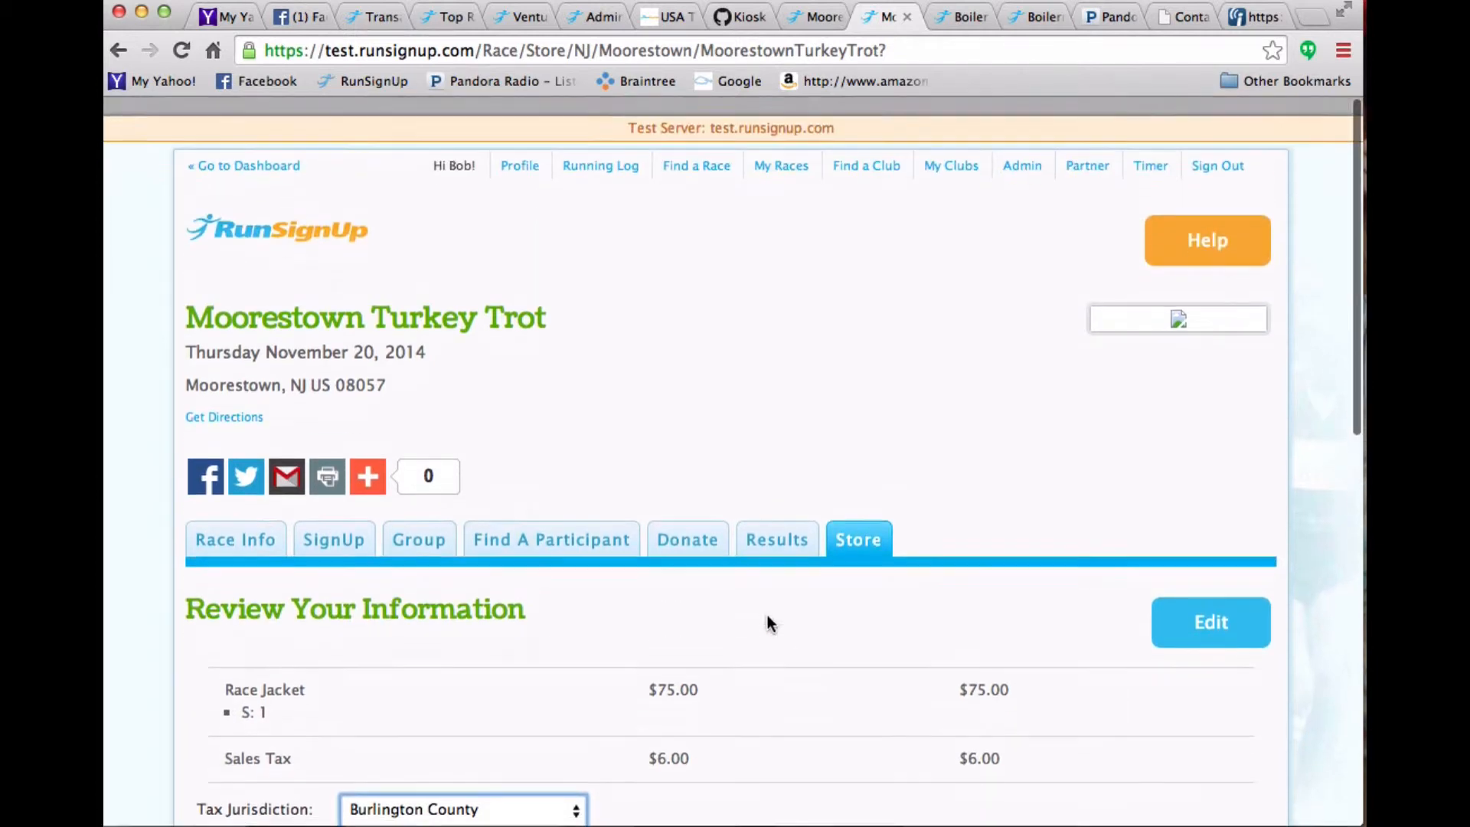
# - Return to the race admin, open Sales Tax Setup, and load the pre-defined New York Taxes tax table
pyautogui.click(802, 17)
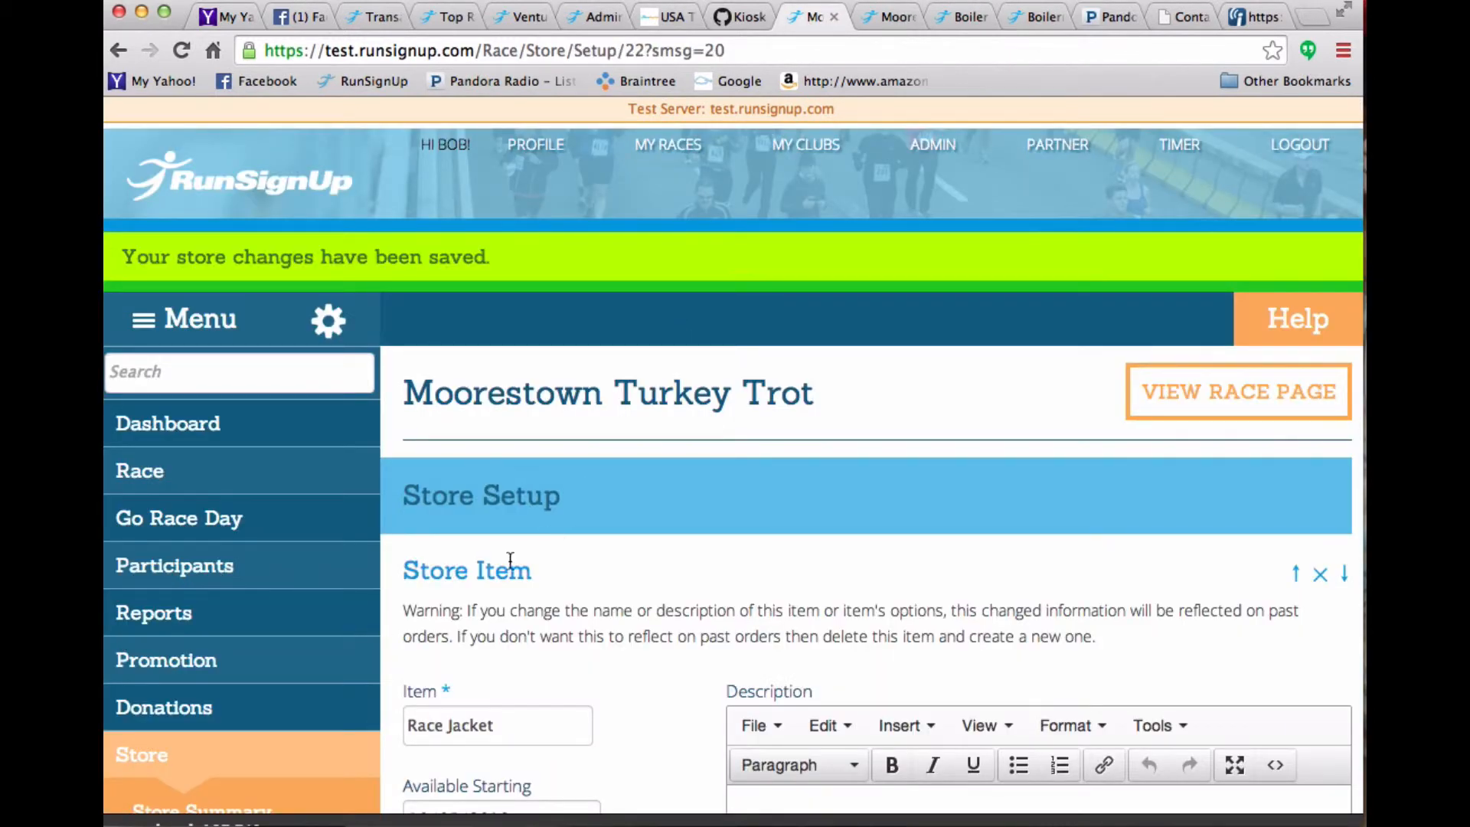
pyautogui.scroll(-5, 412, 636)
pyautogui.scroll(-3, 413, 642)
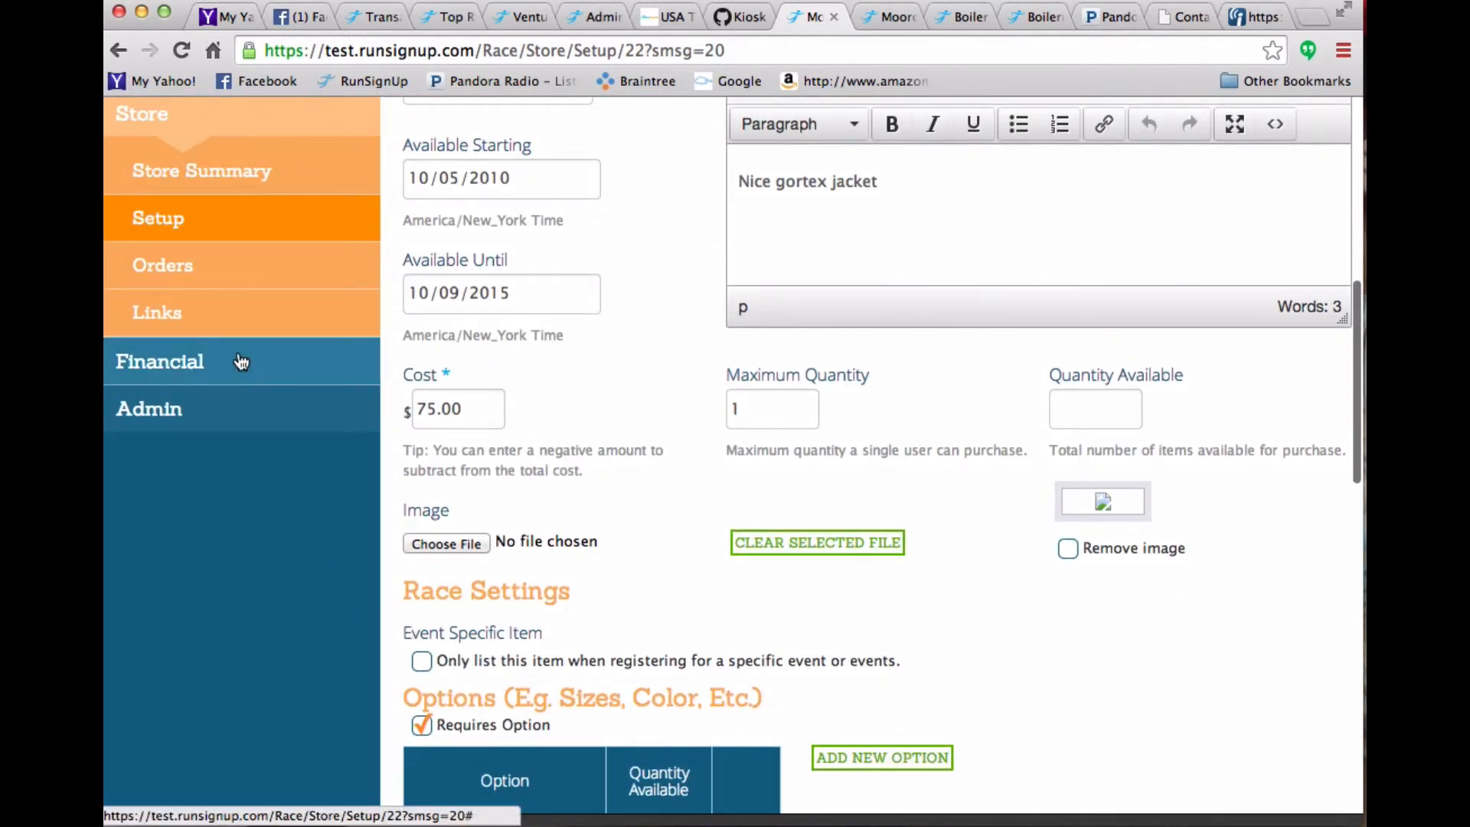
pyautogui.moveTo(242, 363)
pyautogui.moveTo(214, 657)
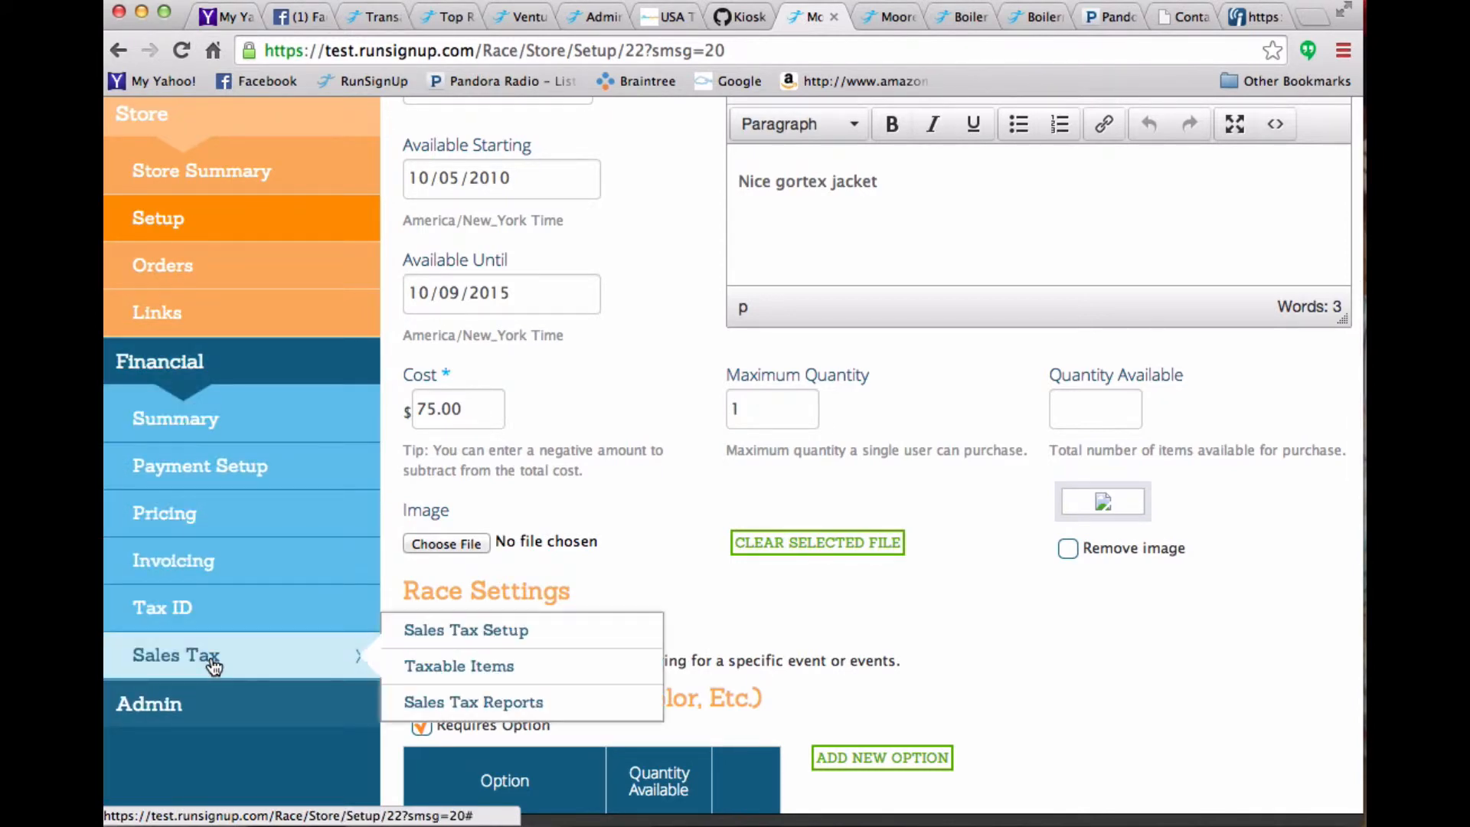
pyautogui.click(481, 628)
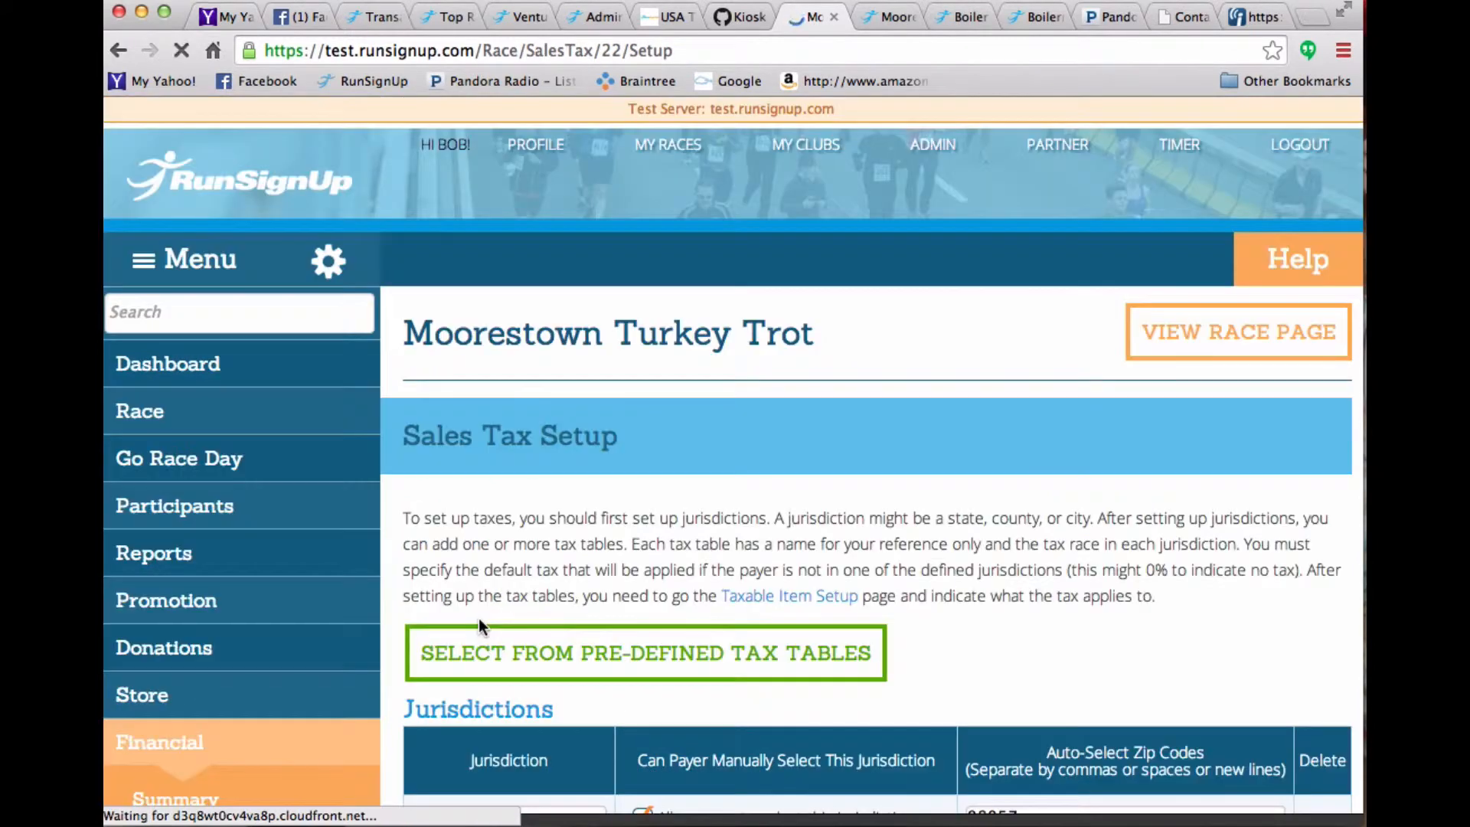
pyautogui.click(629, 653)
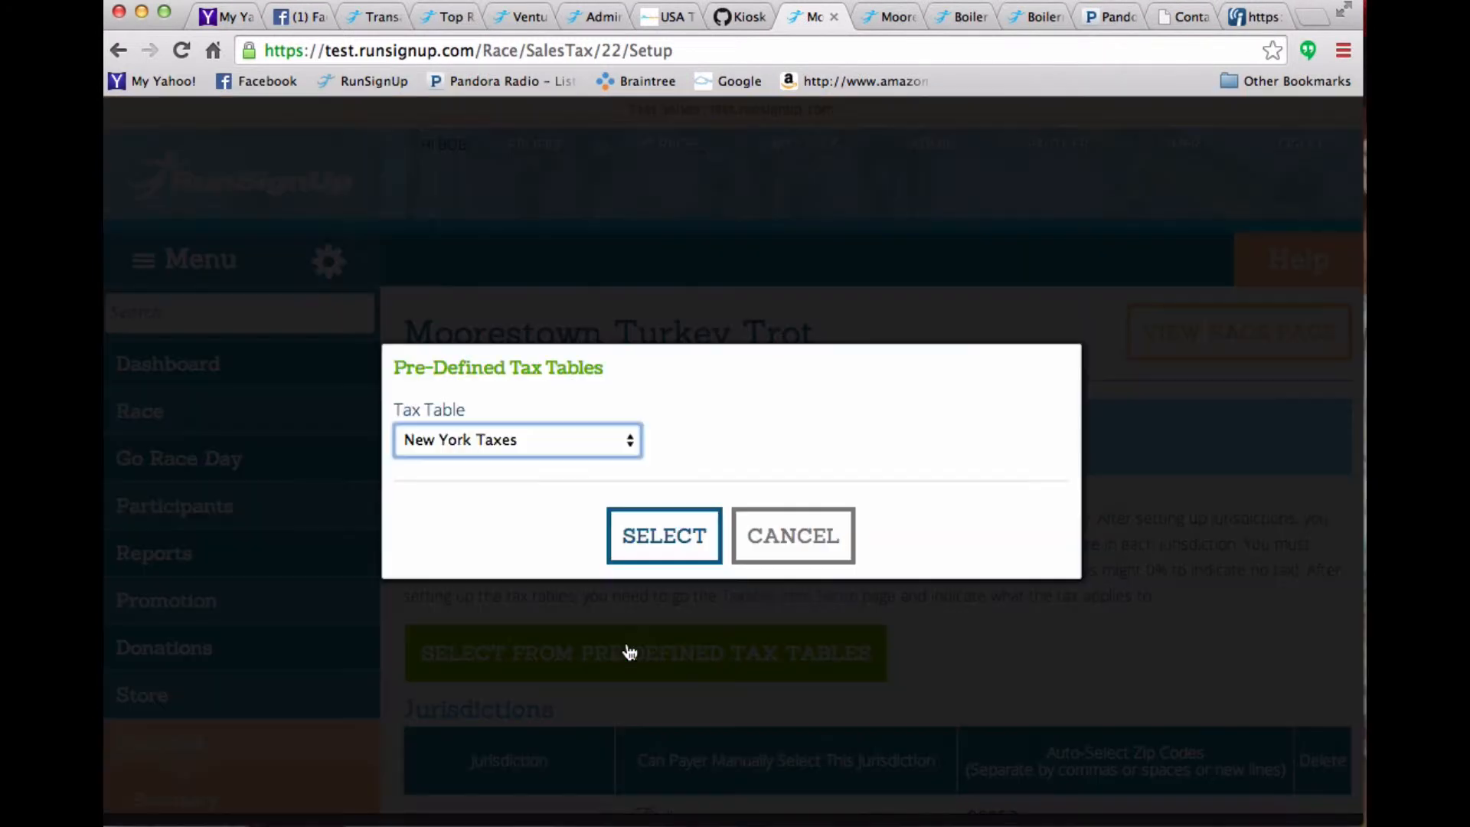
pyautogui.click(552, 441)
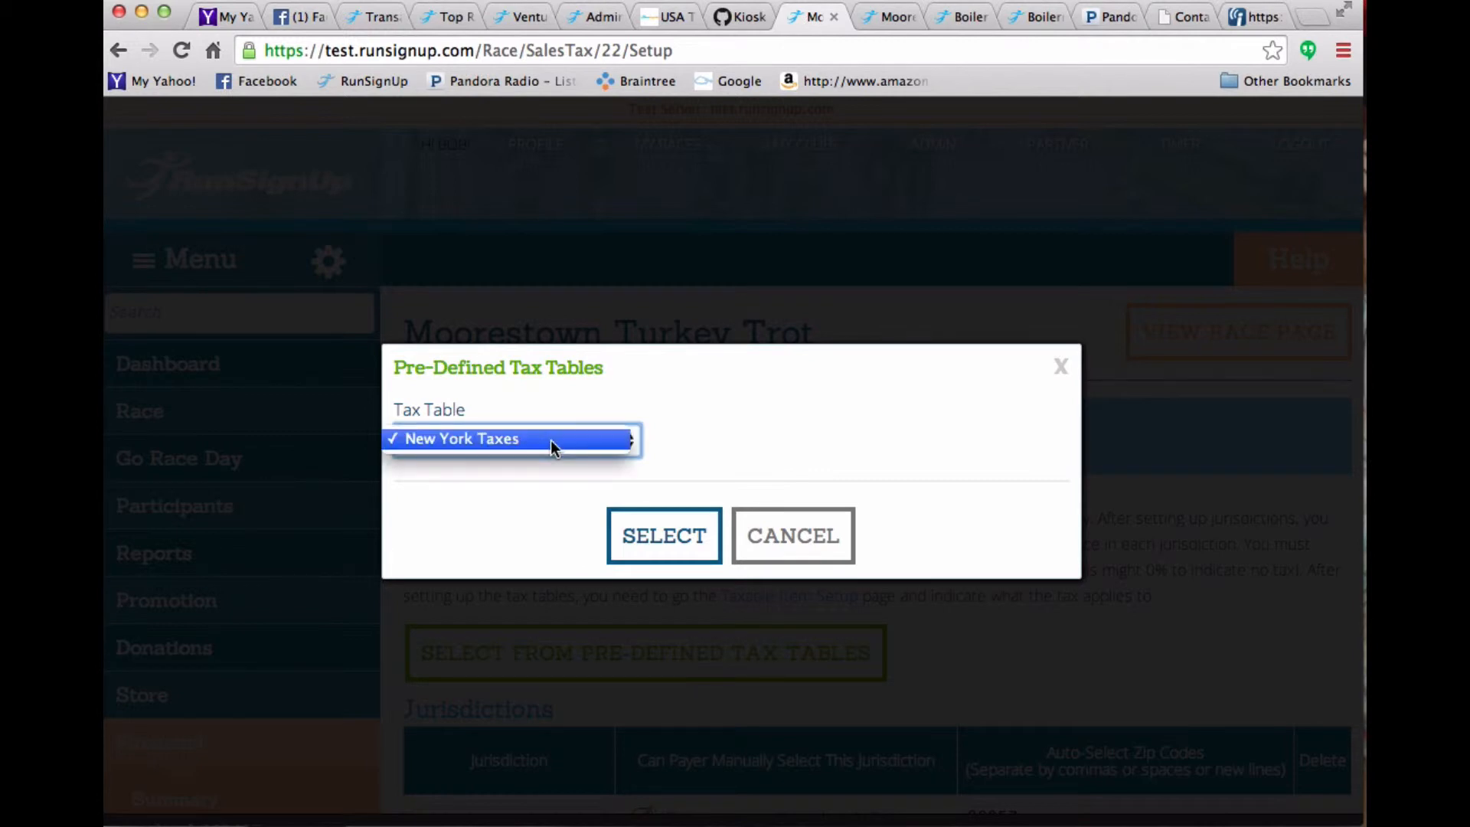
pyautogui.click(658, 531)
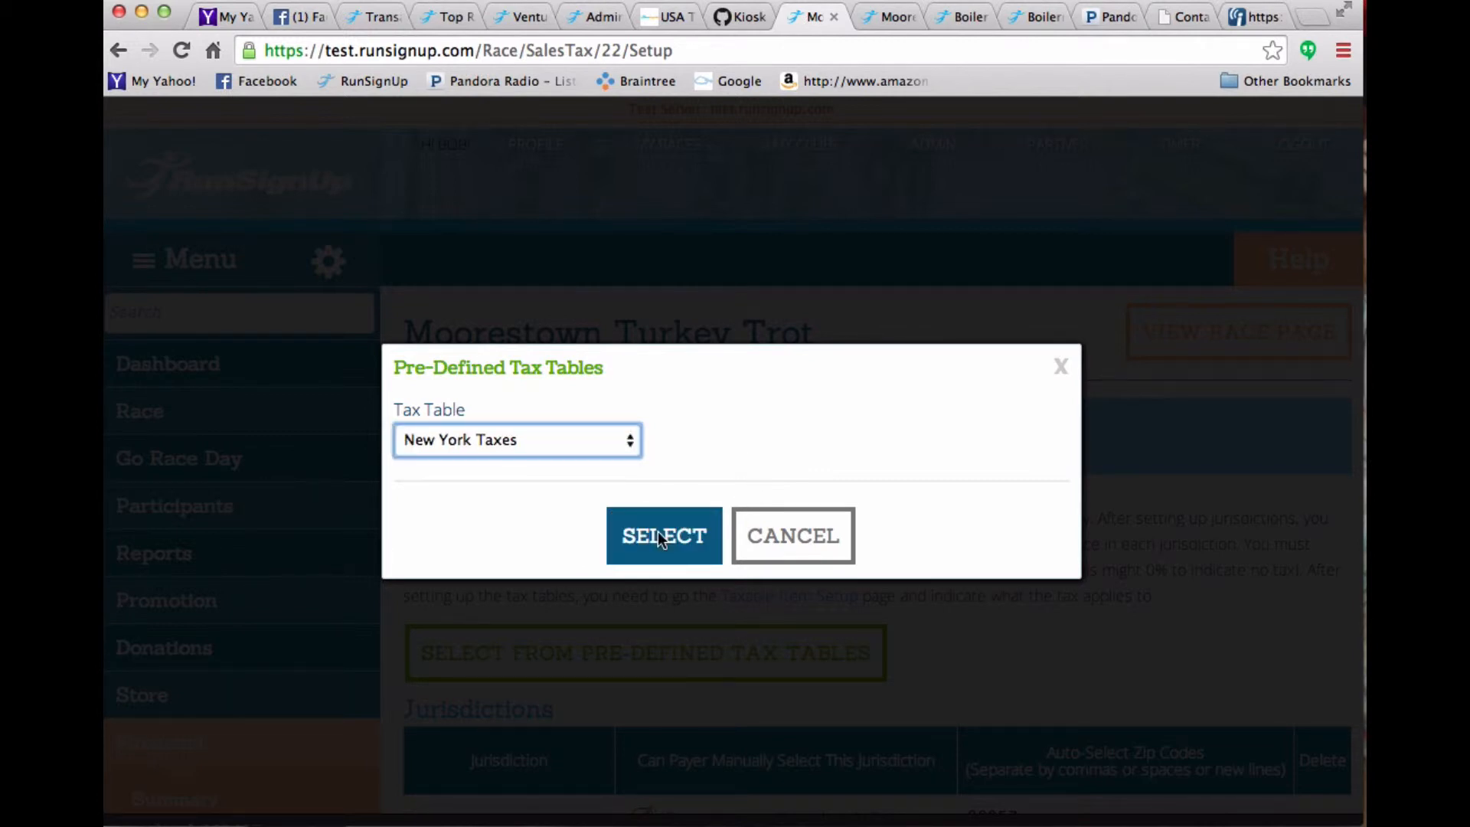
pyautogui.click(658, 532)
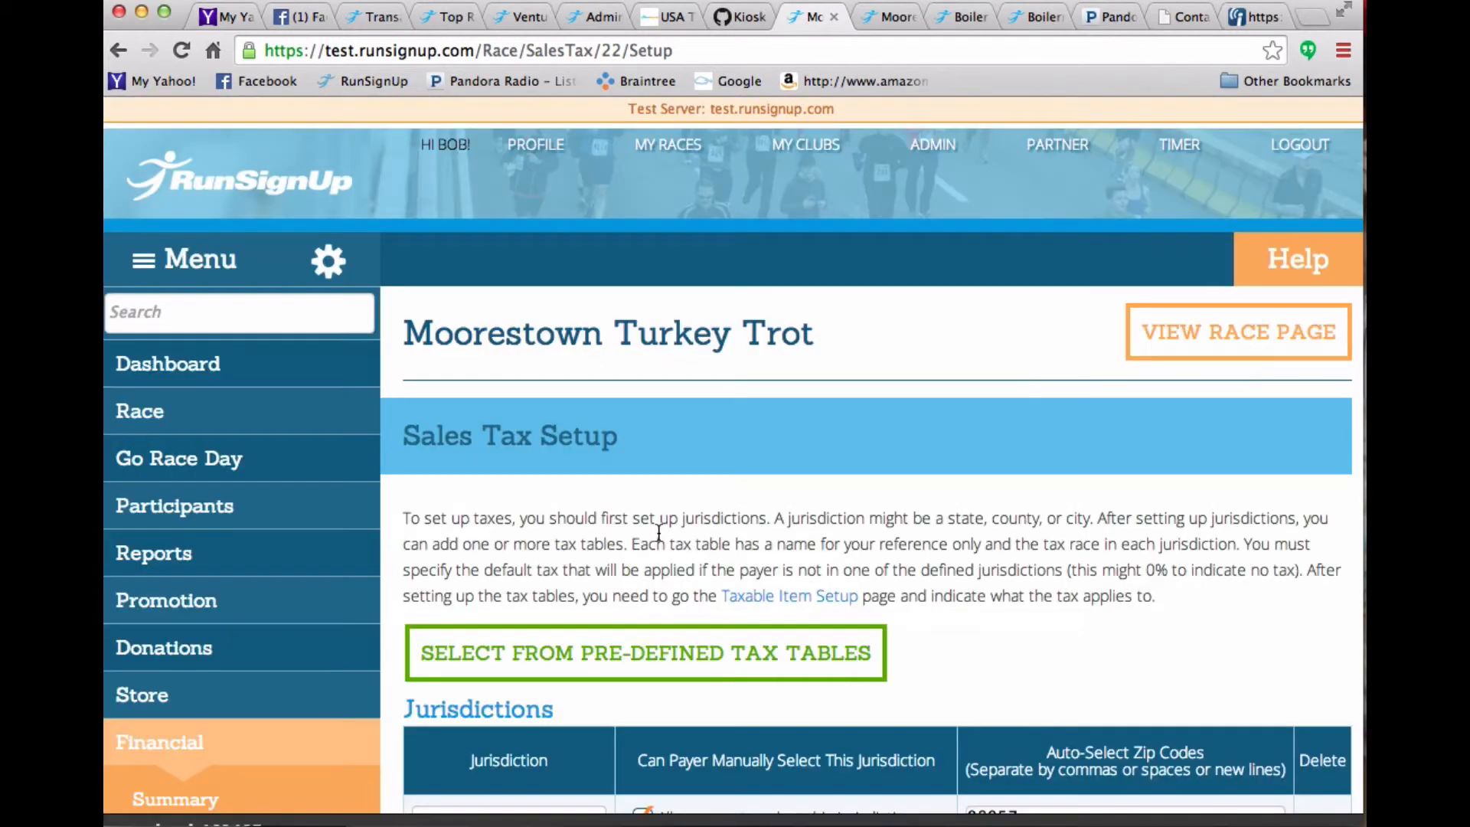
# - Scroll through the jurisdictions list to review the added counties and their zip codes
pyautogui.scroll(-6, 658, 531)
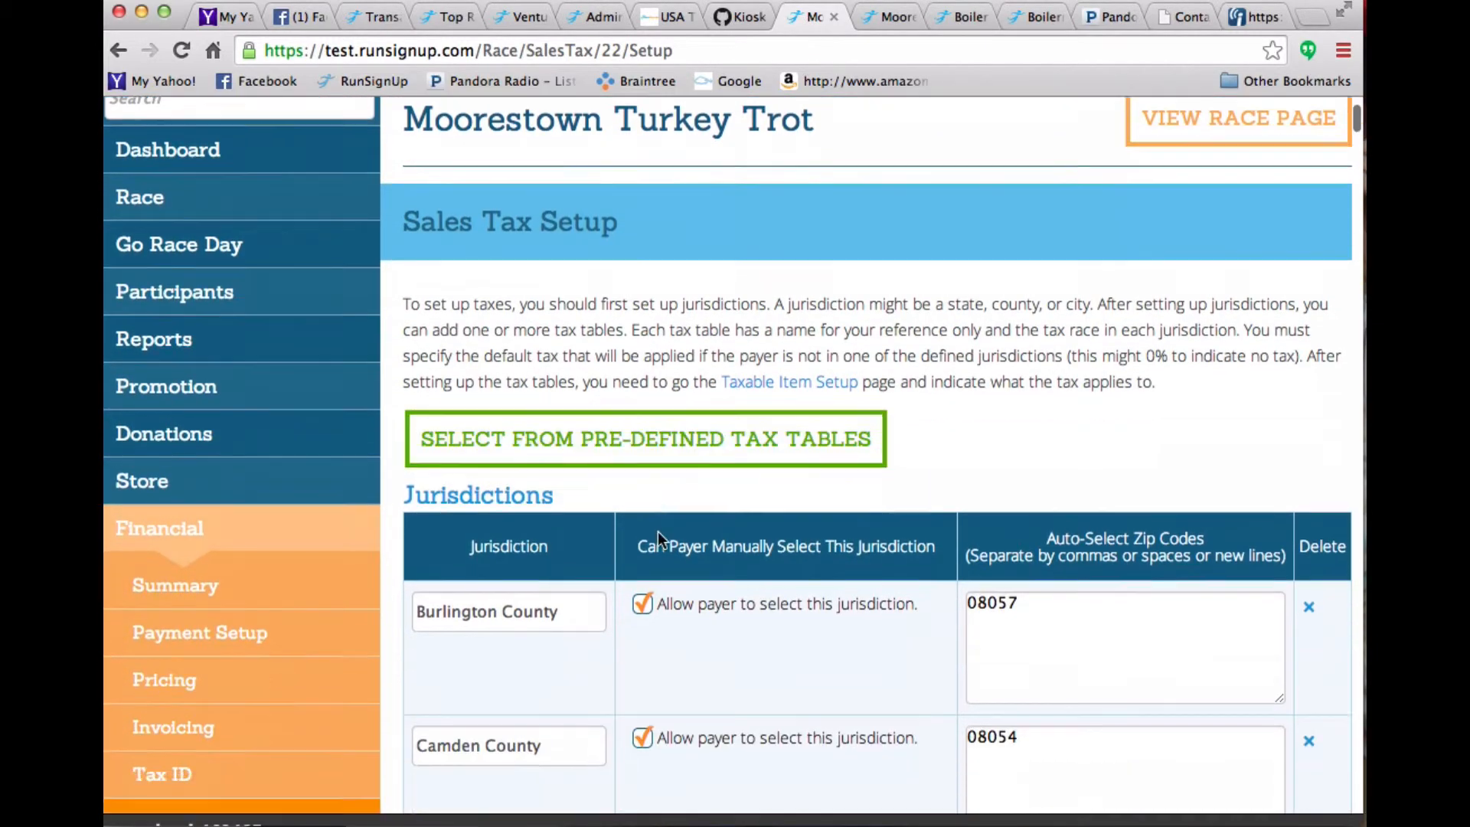
pyautogui.scroll(-5, 659, 532)
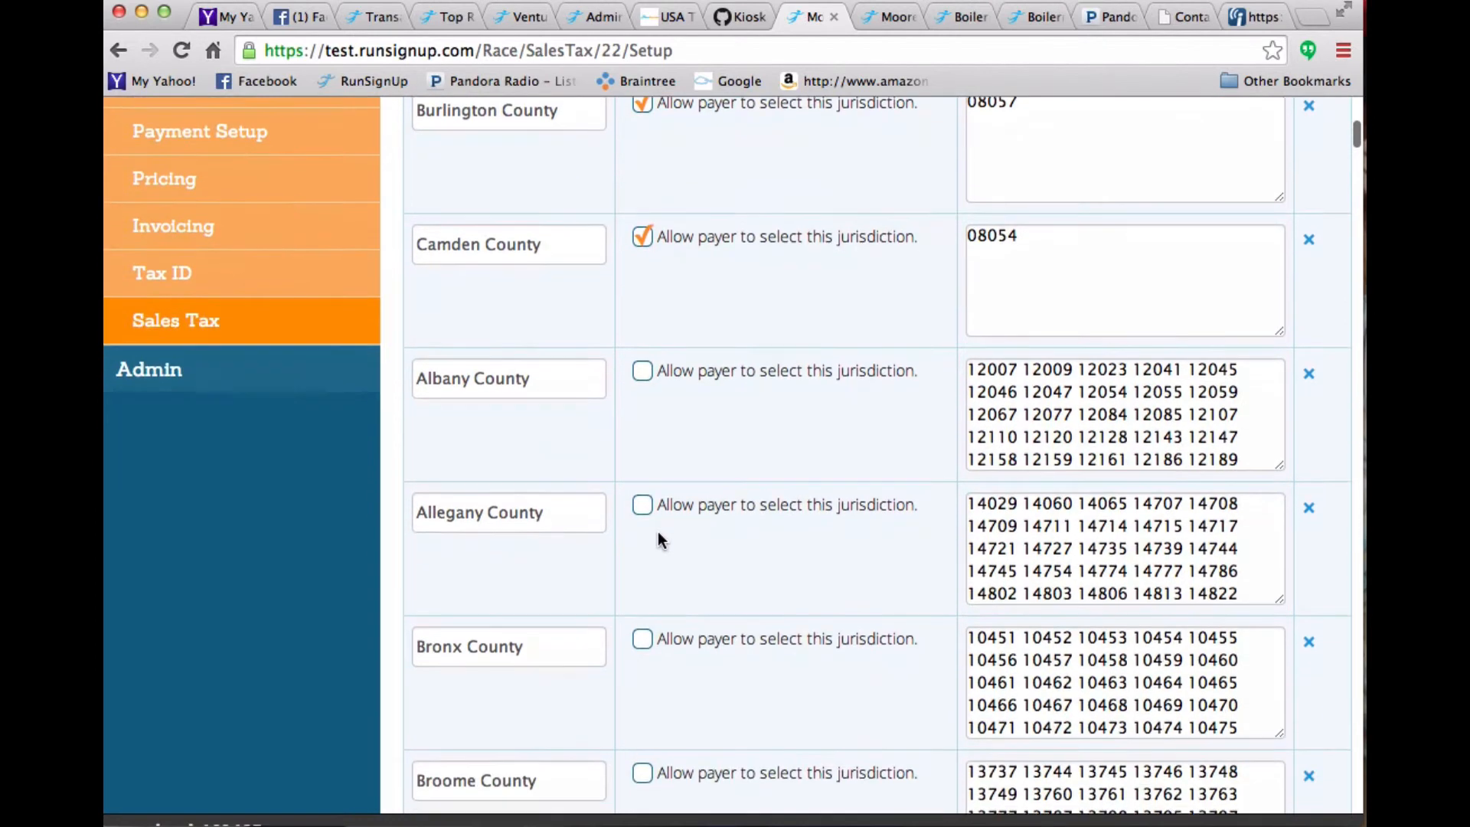
pyautogui.scroll(-1, 660, 541)
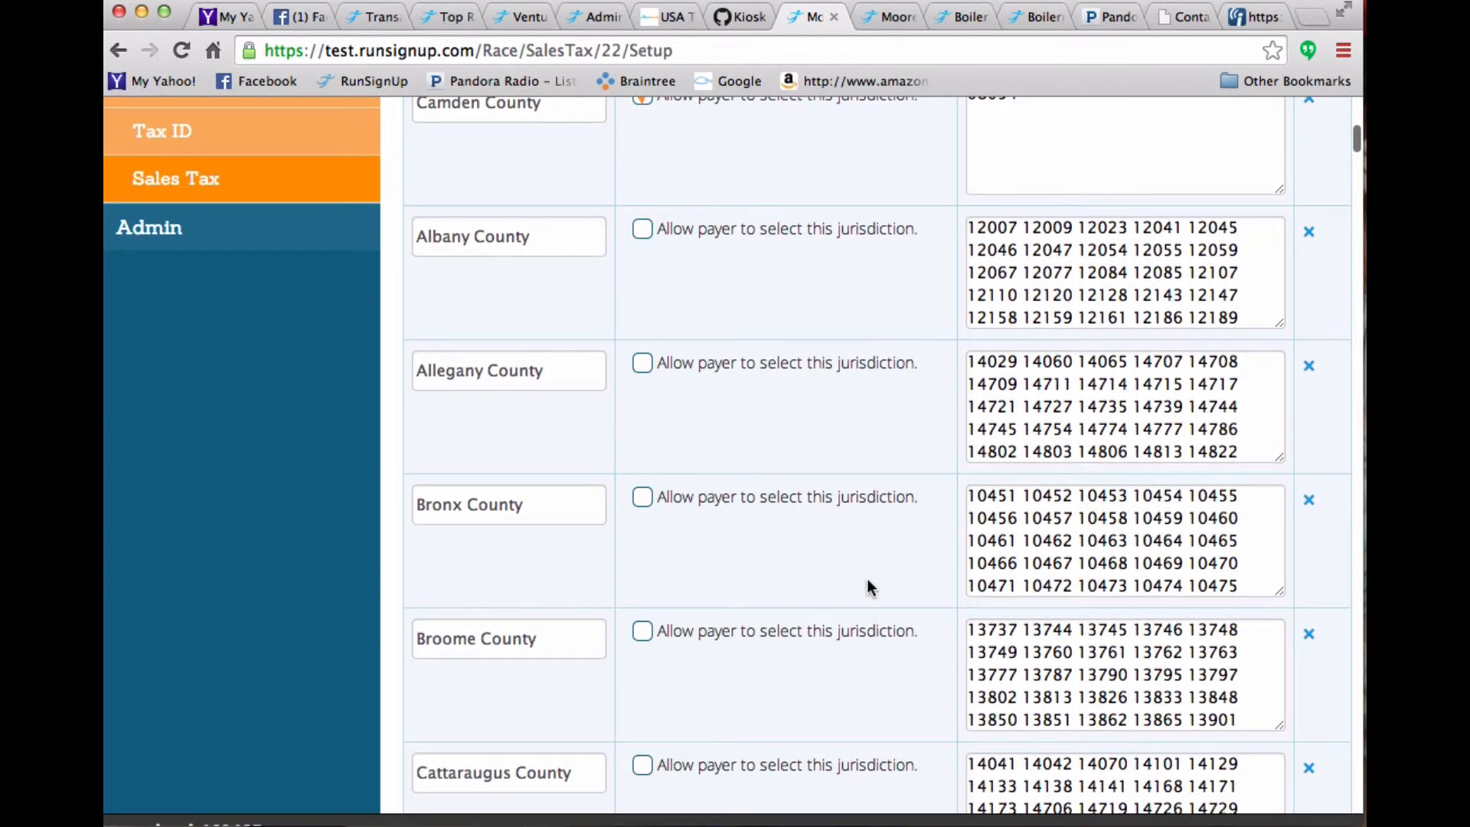
pyautogui.scroll(-20, 868, 587)
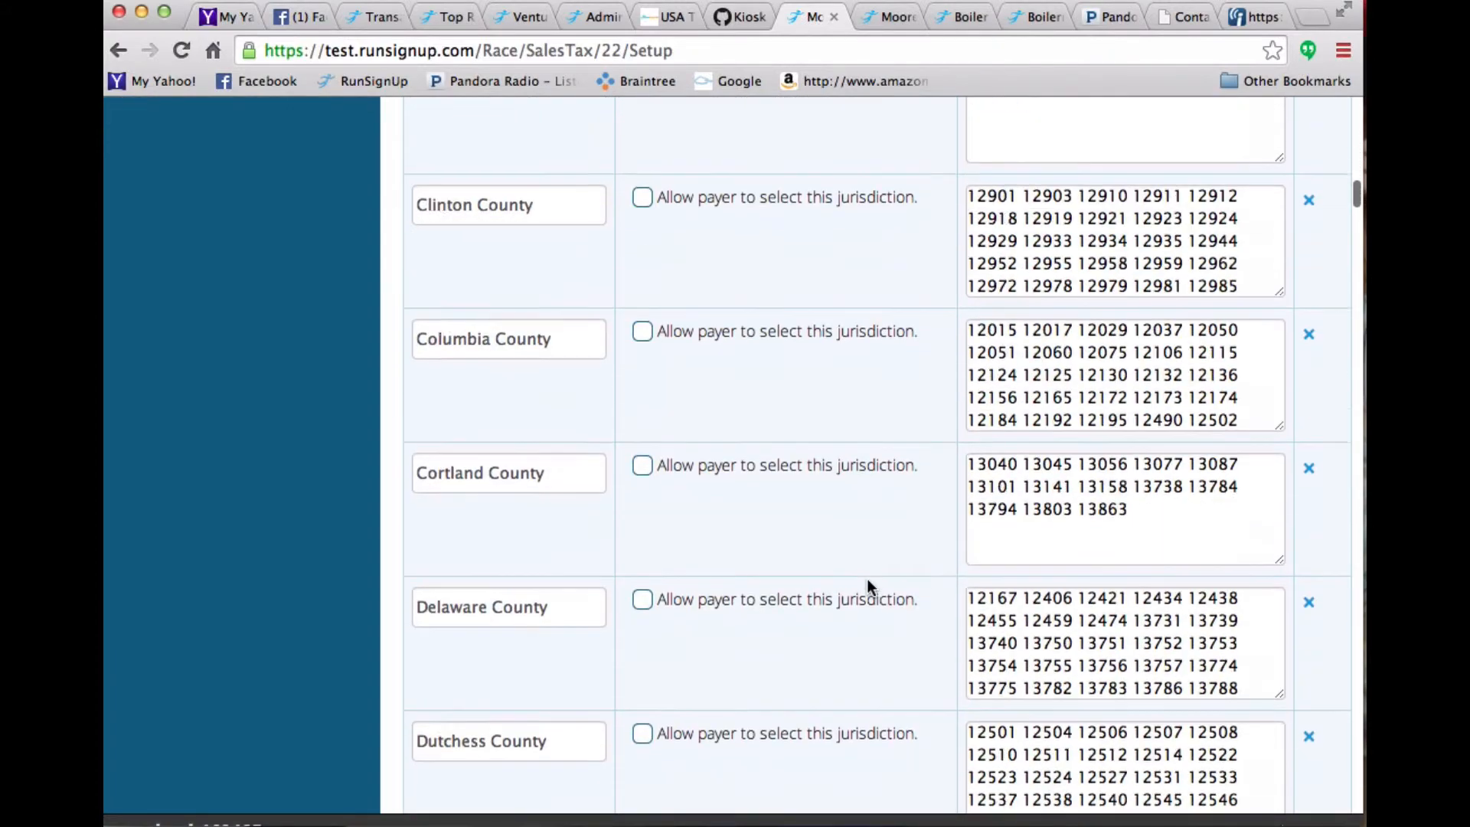
pyautogui.scroll(-20, 868, 586)
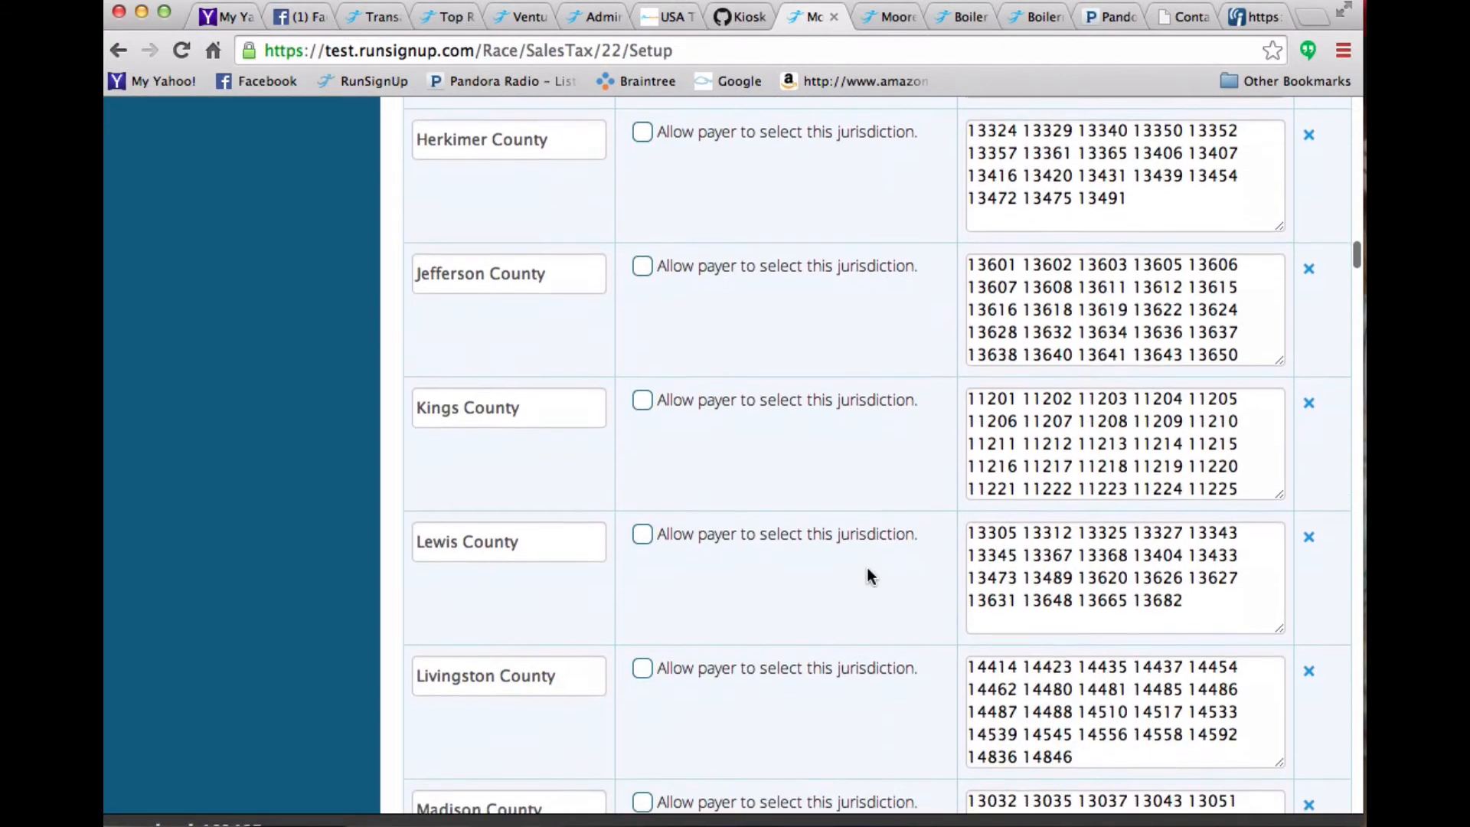
# - Continue down the jurisdictions list to examine the remaining New York counties and cities with their zip codes
pyautogui.scroll(-20, 867, 568)
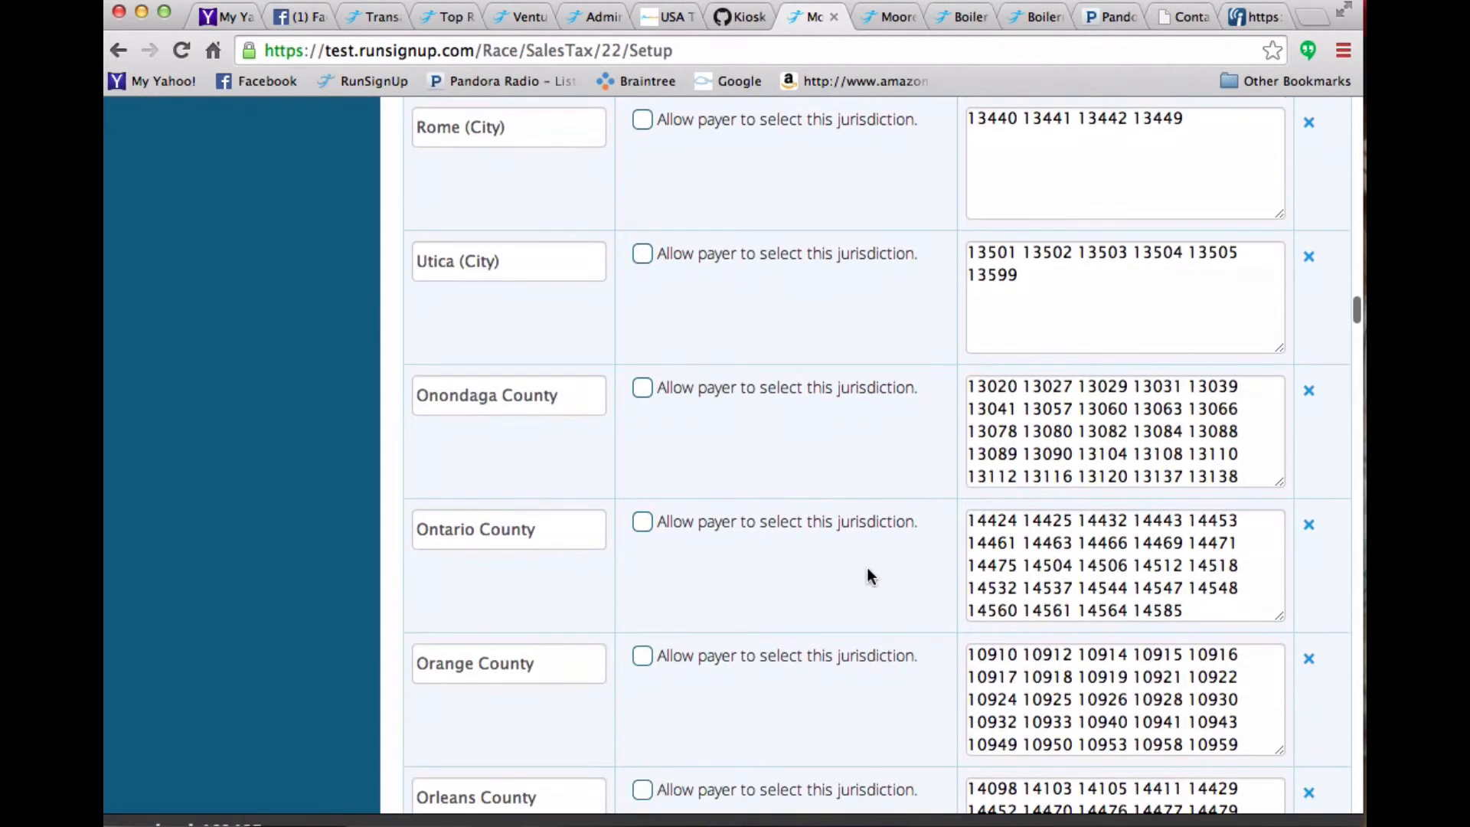
pyautogui.scroll(-10, 868, 570)
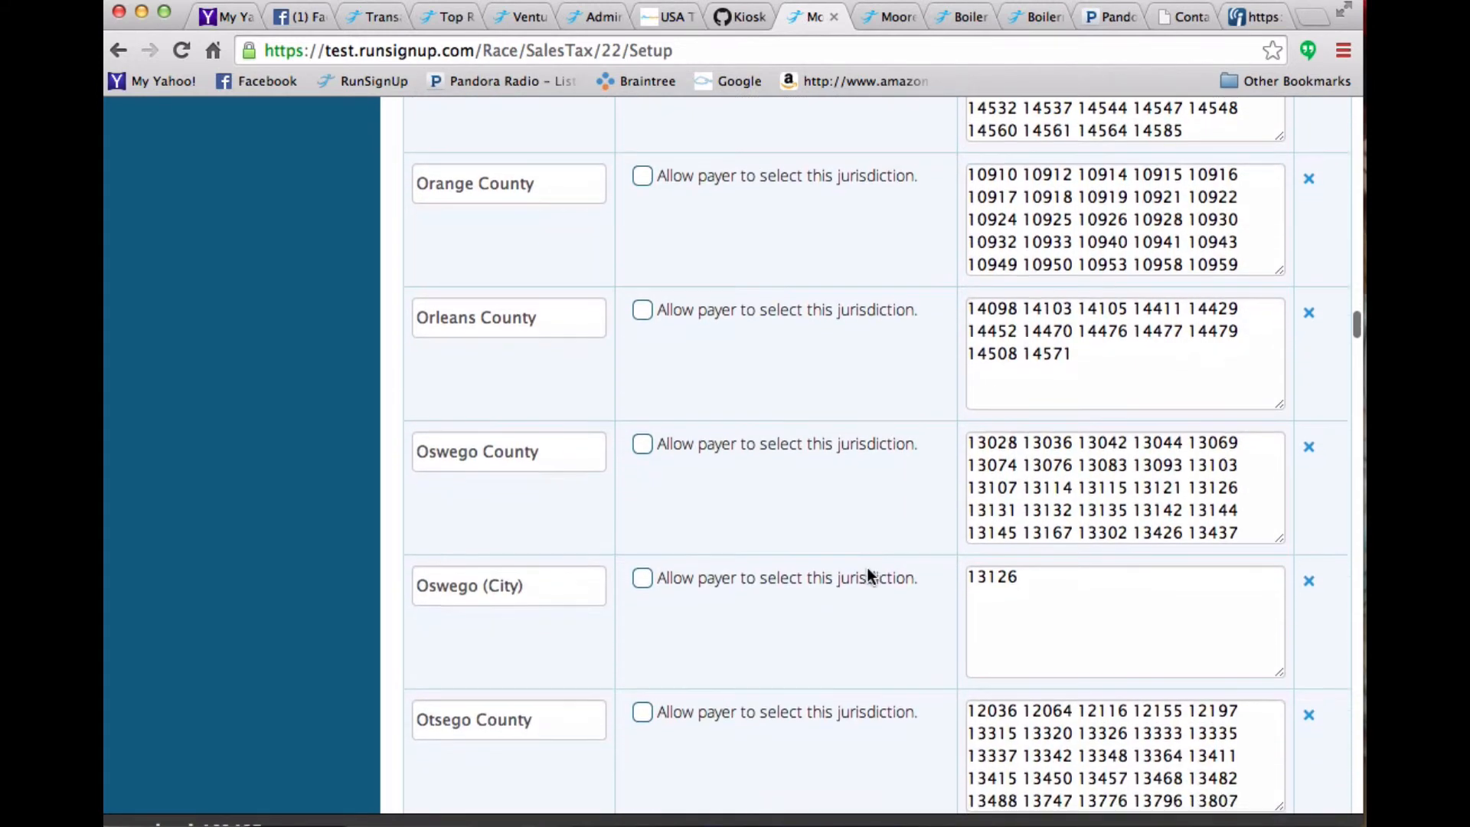
pyautogui.scroll(-10, 866, 576)
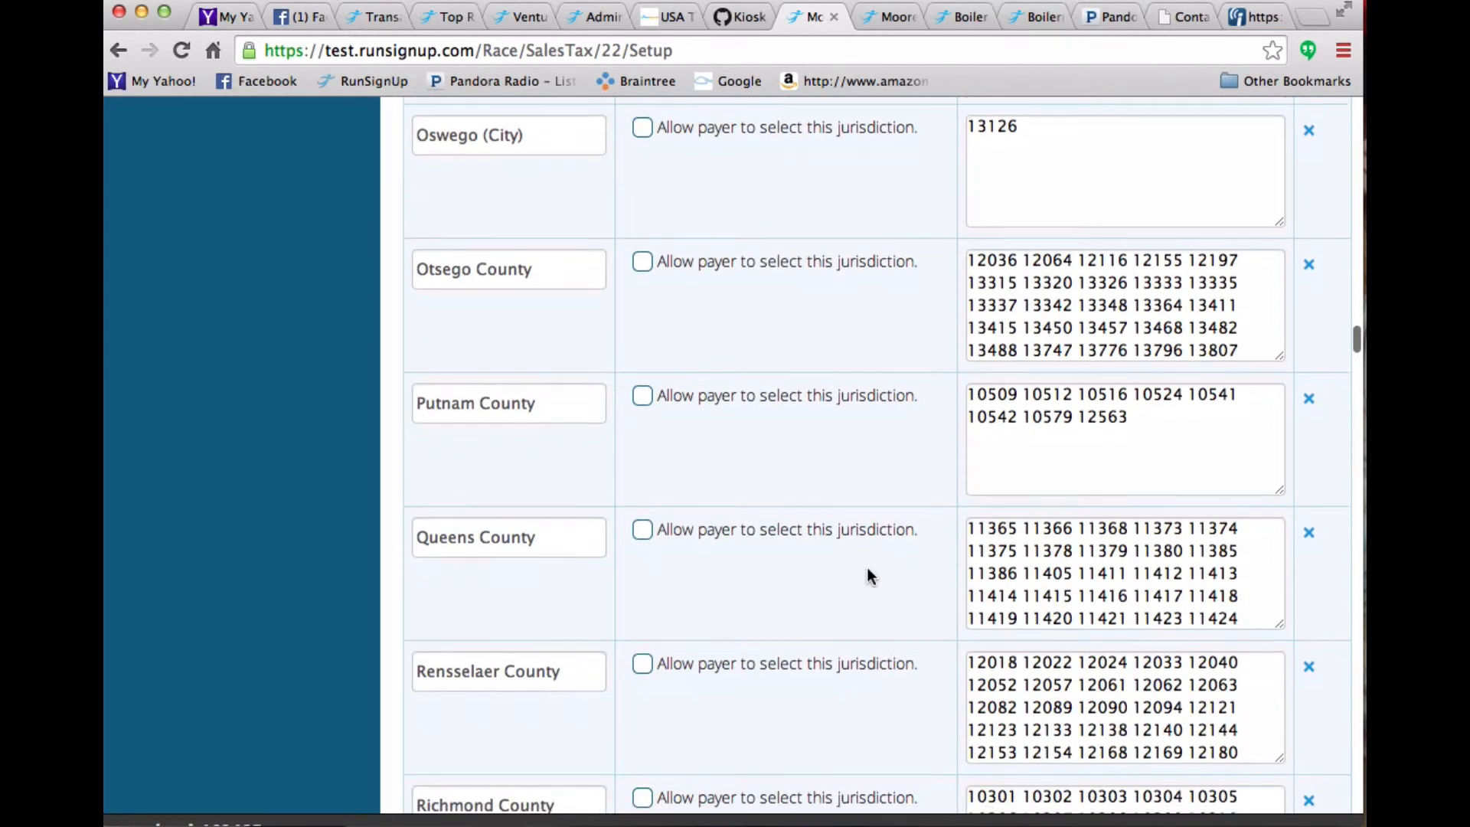
pyautogui.scroll(-5, 868, 576)
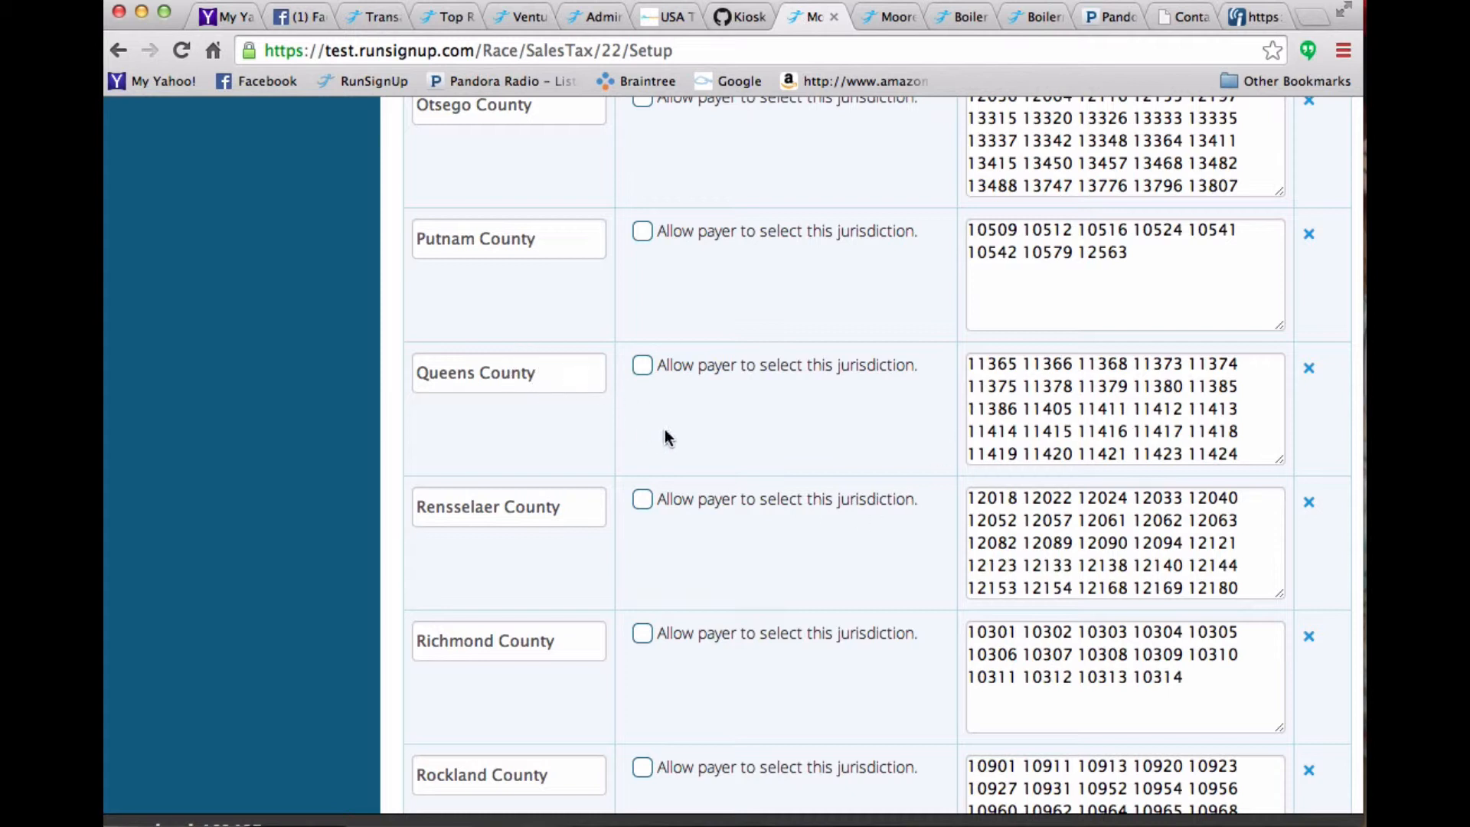
pyautogui.scroll(-15, 665, 438)
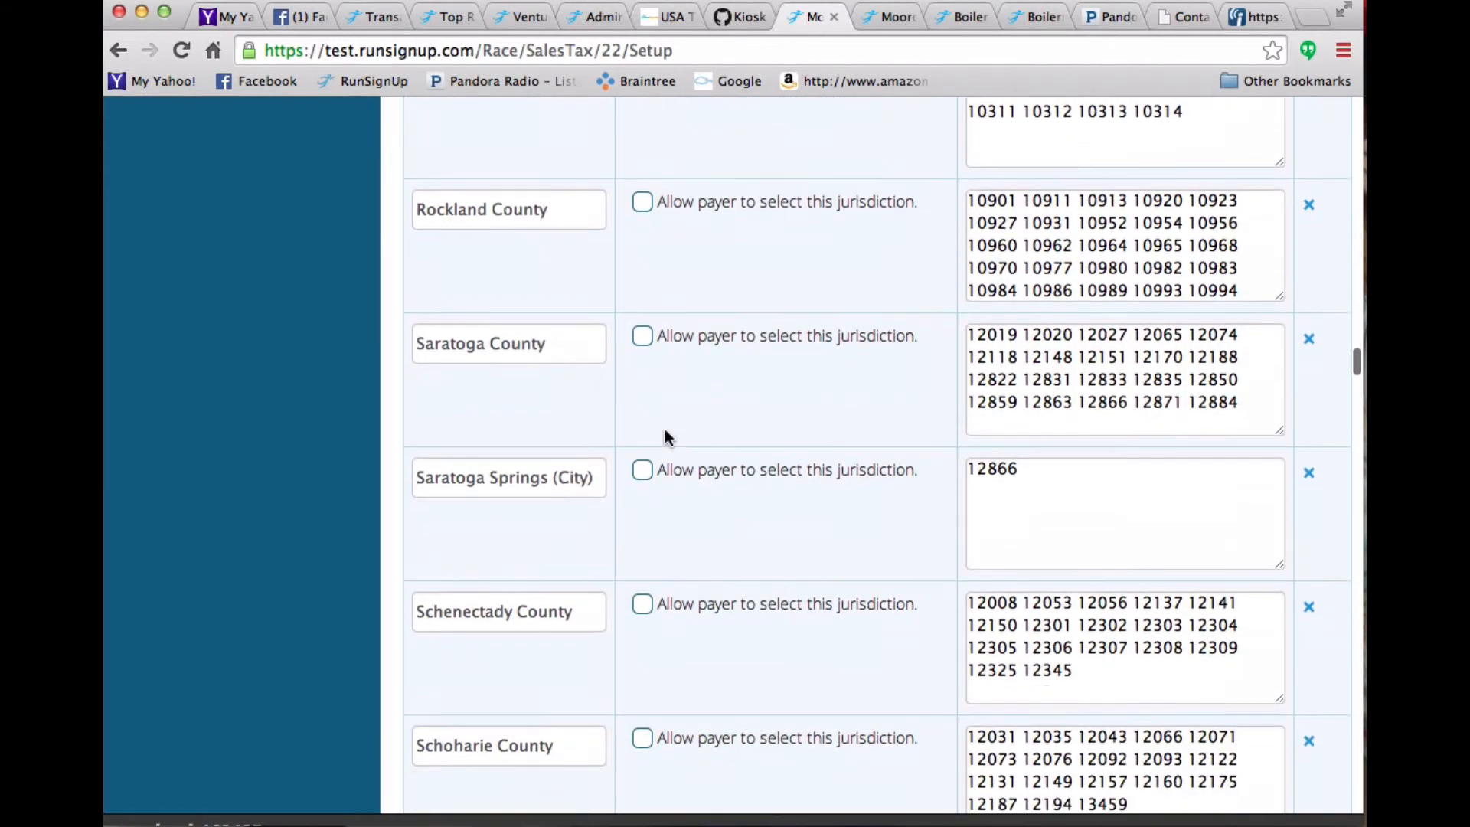
pyautogui.scroll(-20, 665, 433)
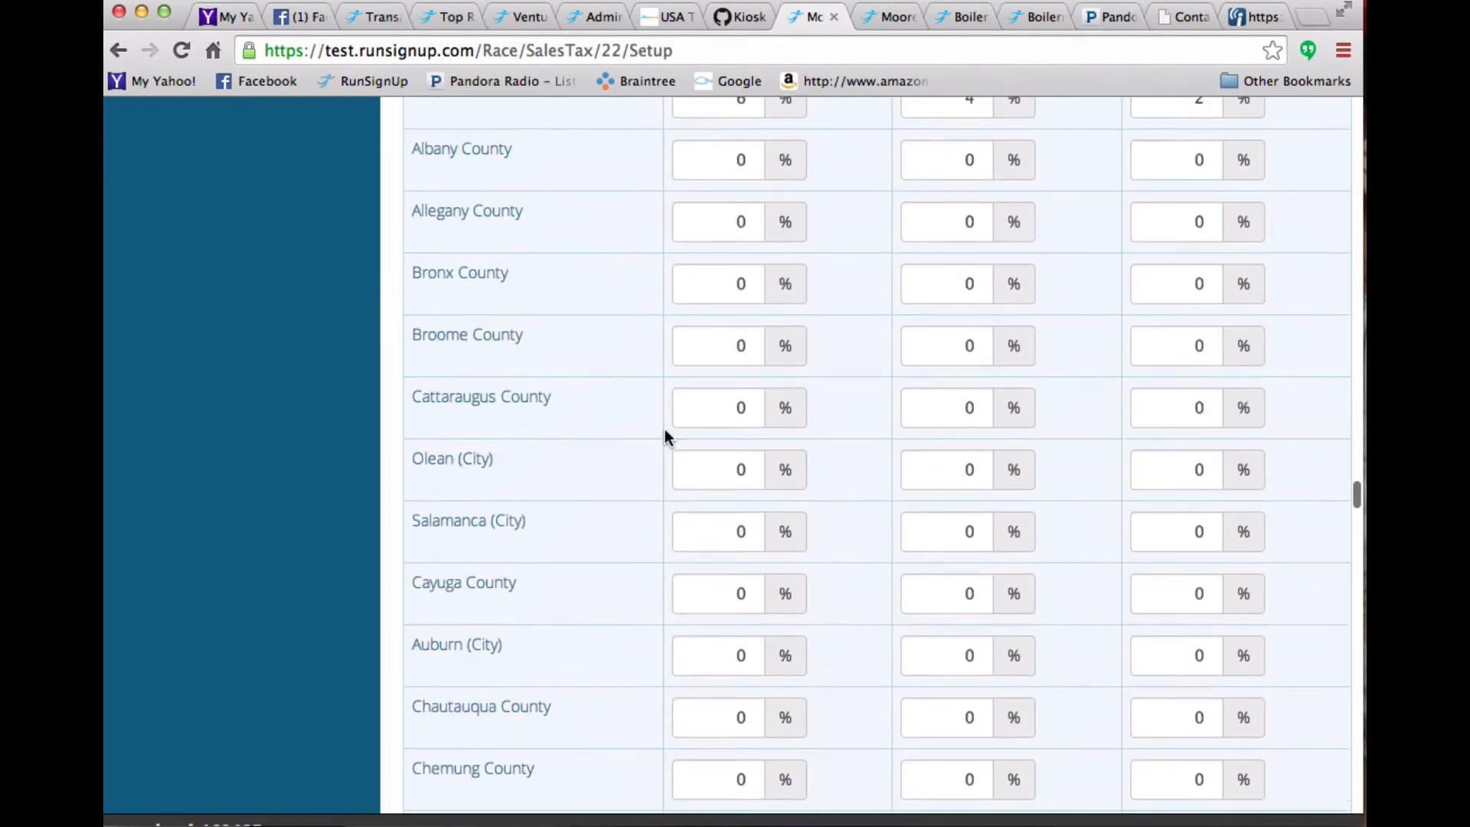
# - Review the state, county and local tax rates entered for each jurisdiction in the New York Taxes tax table
pyautogui.scroll(-20, 665, 437)
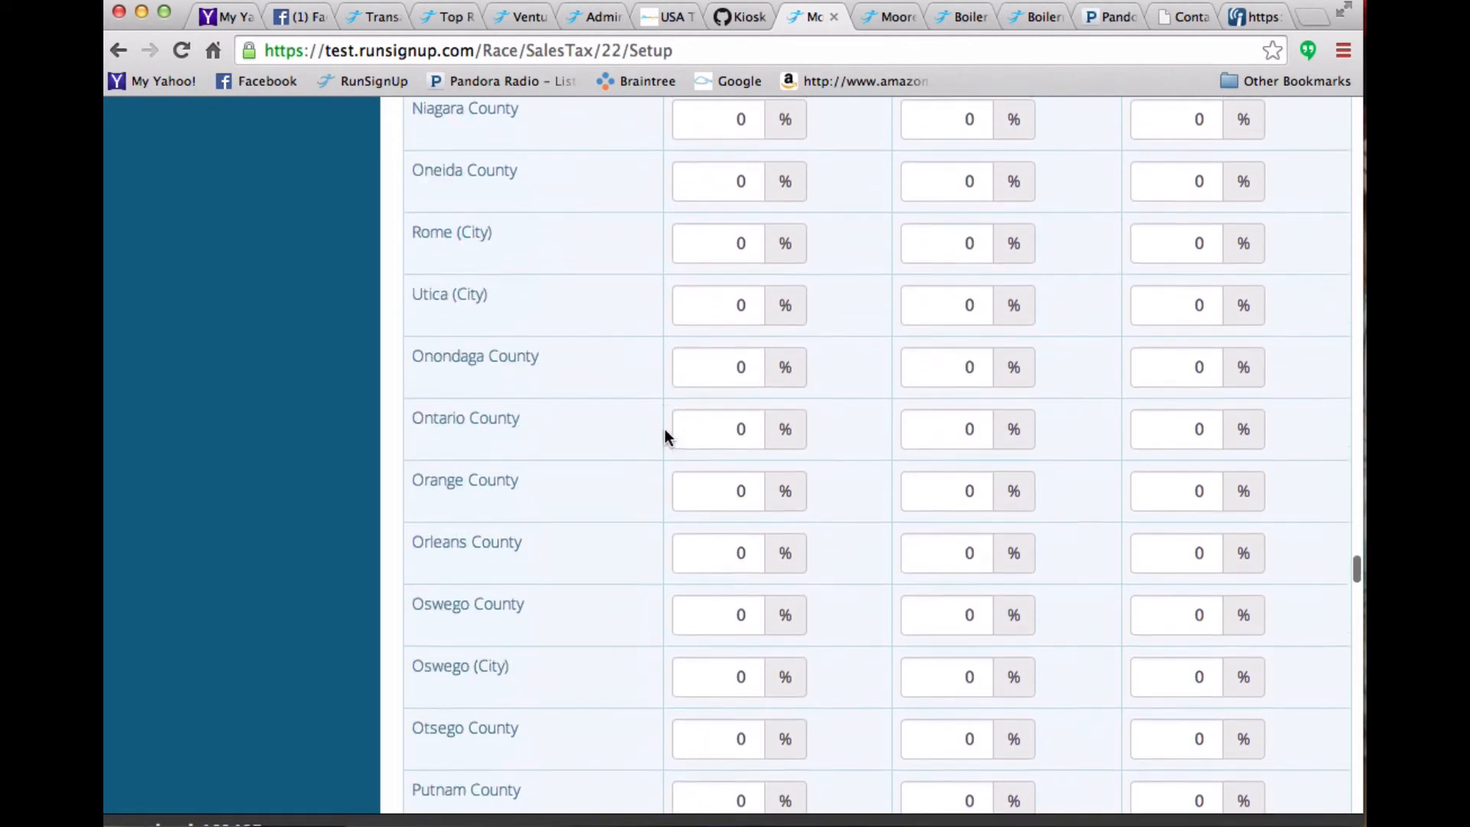
pyautogui.scroll(-20, 664, 436)
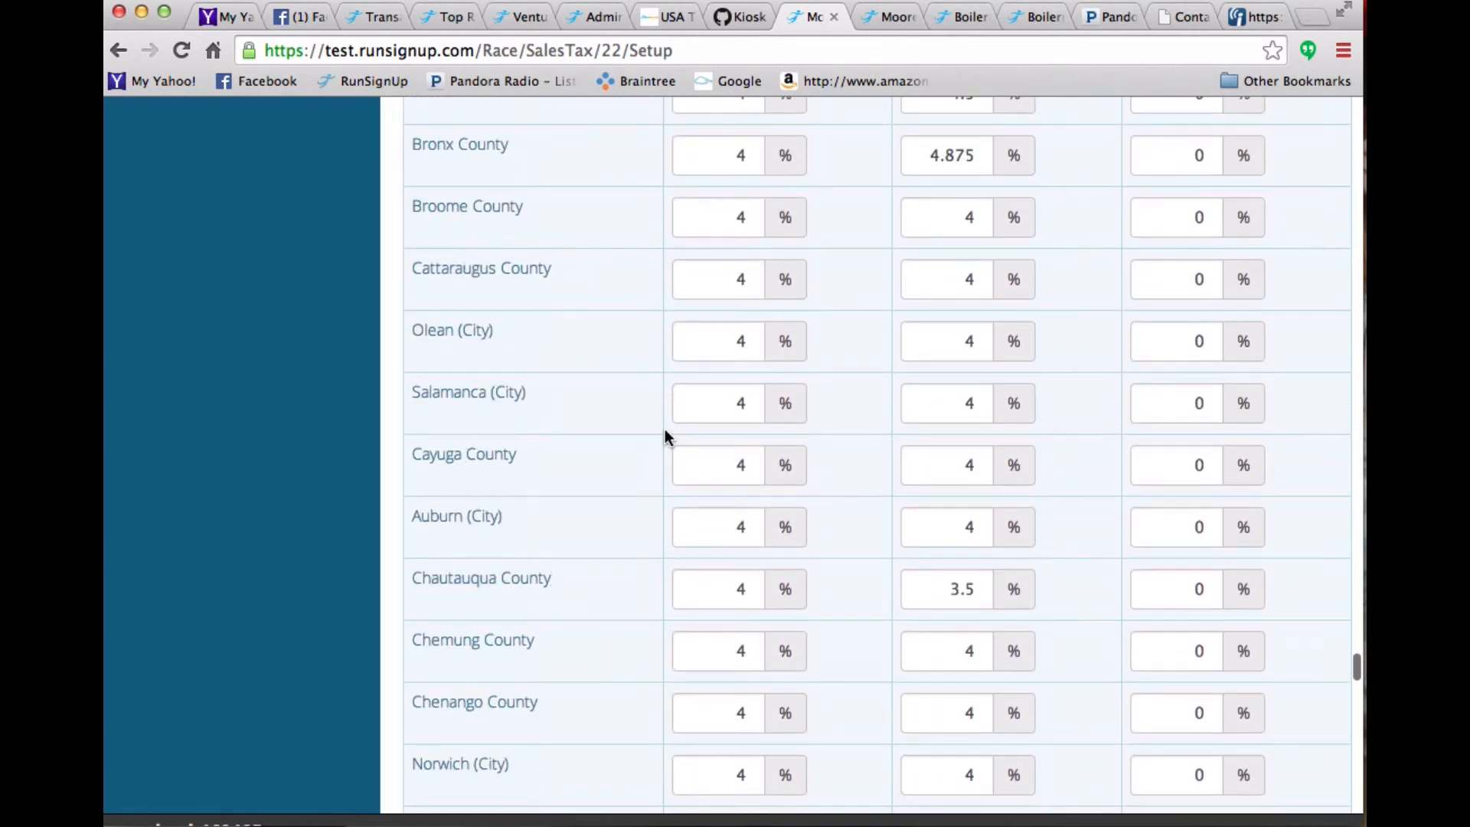
pyautogui.scroll(10, 664, 437)
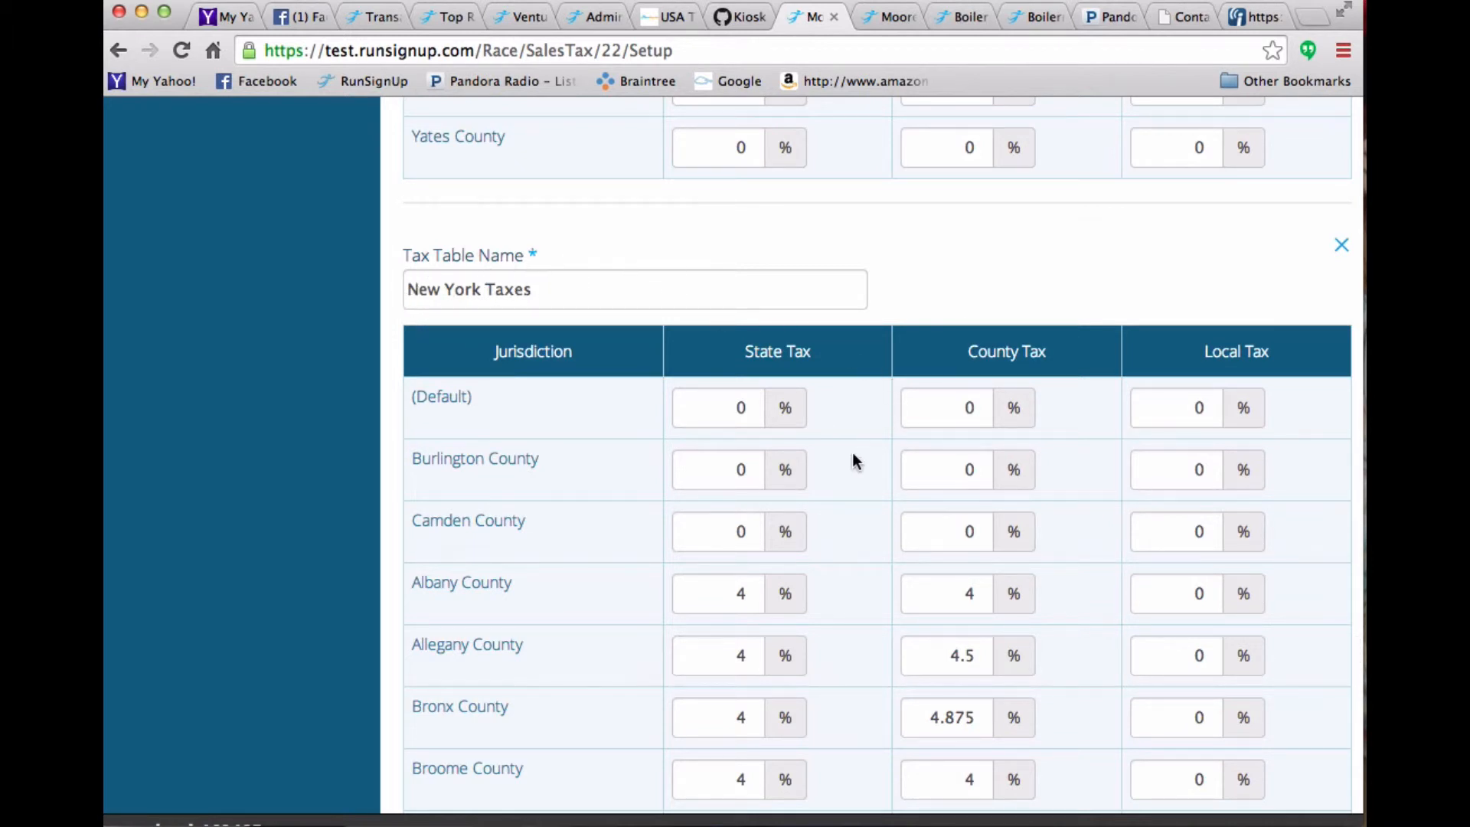
pyautogui.scroll(-3, 852, 453)
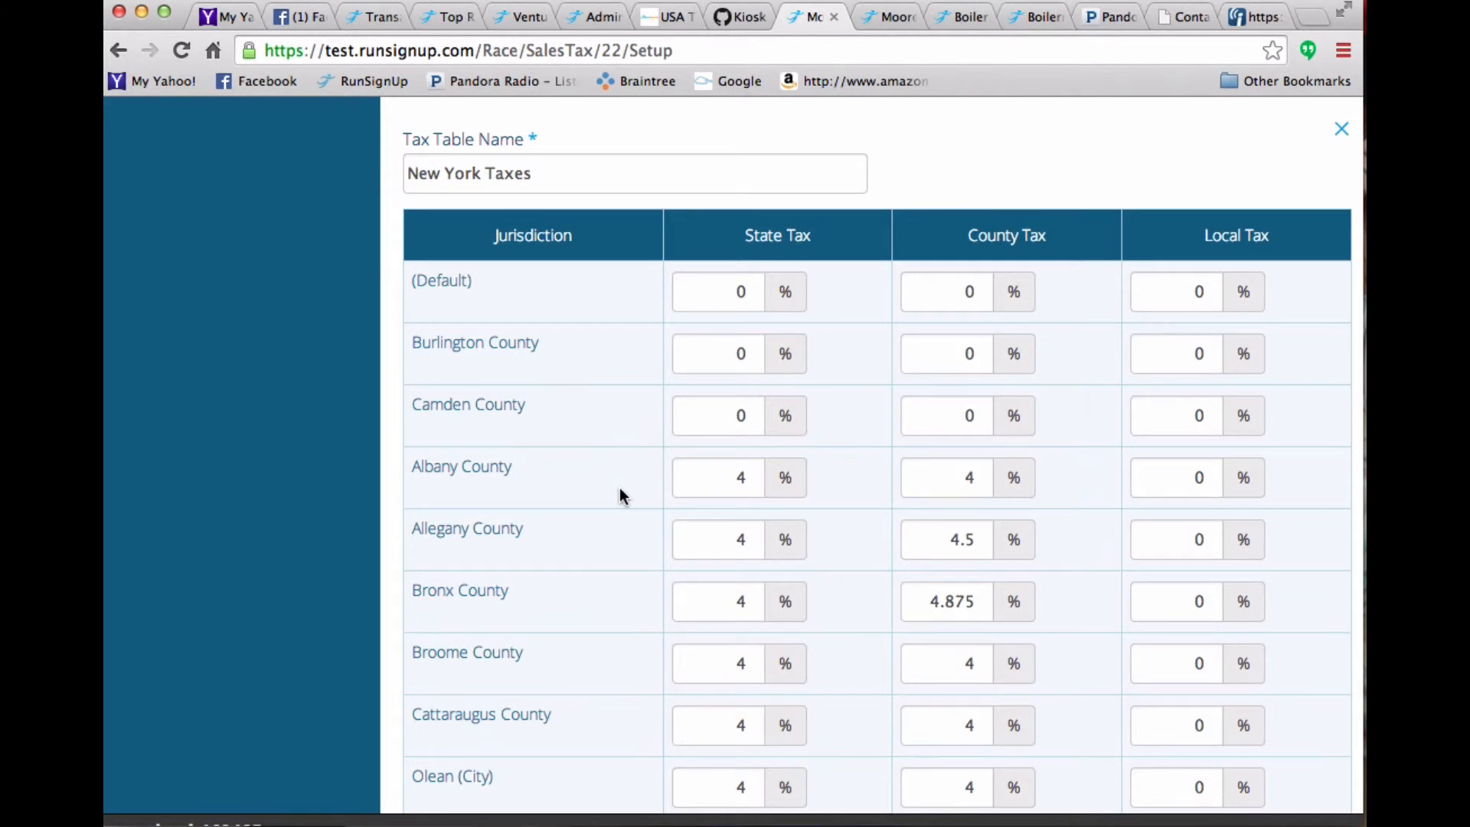
pyautogui.scroll(-5, 619, 487)
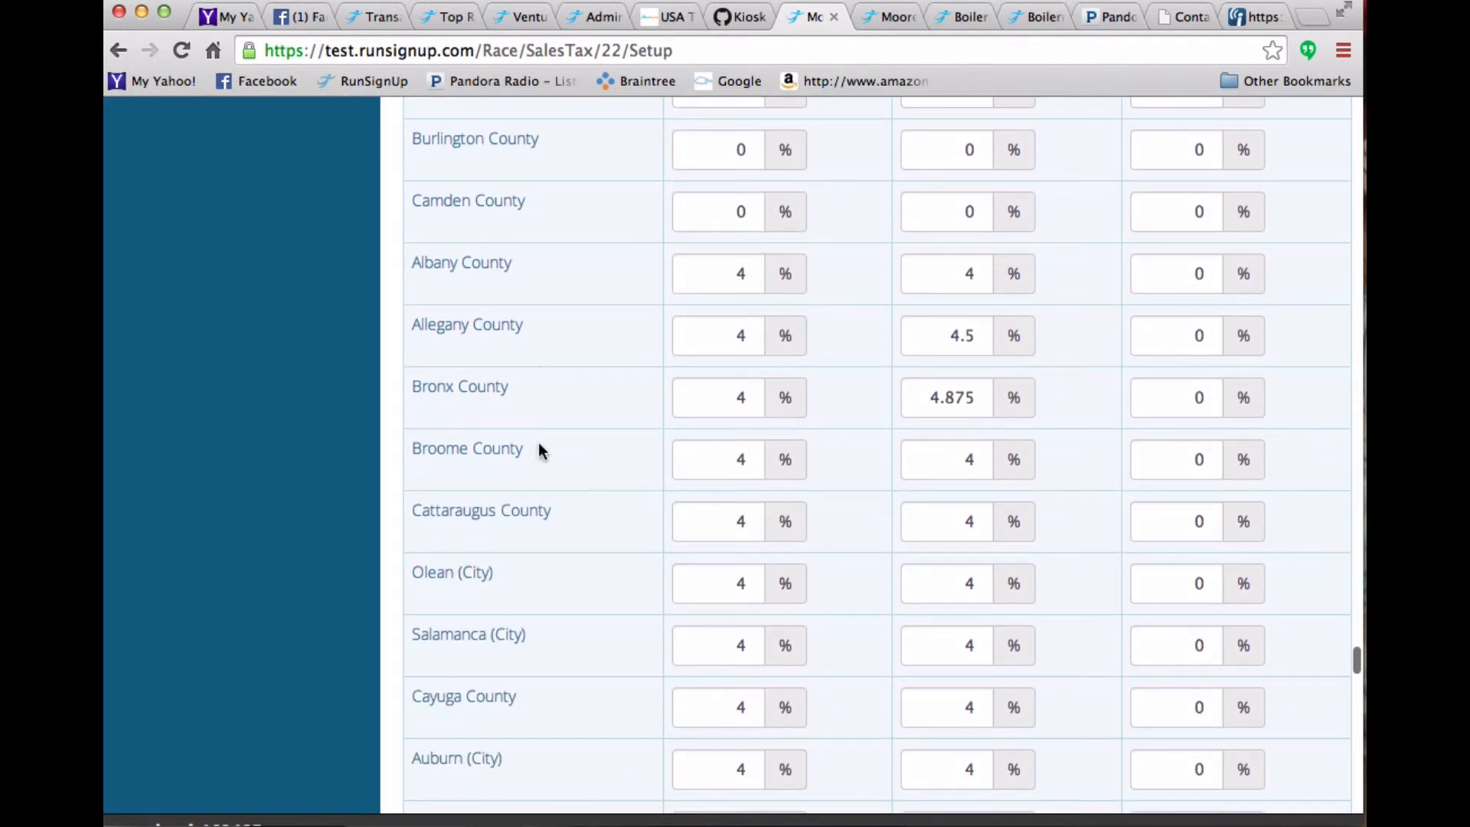
pyautogui.scroll(-6, 539, 488)
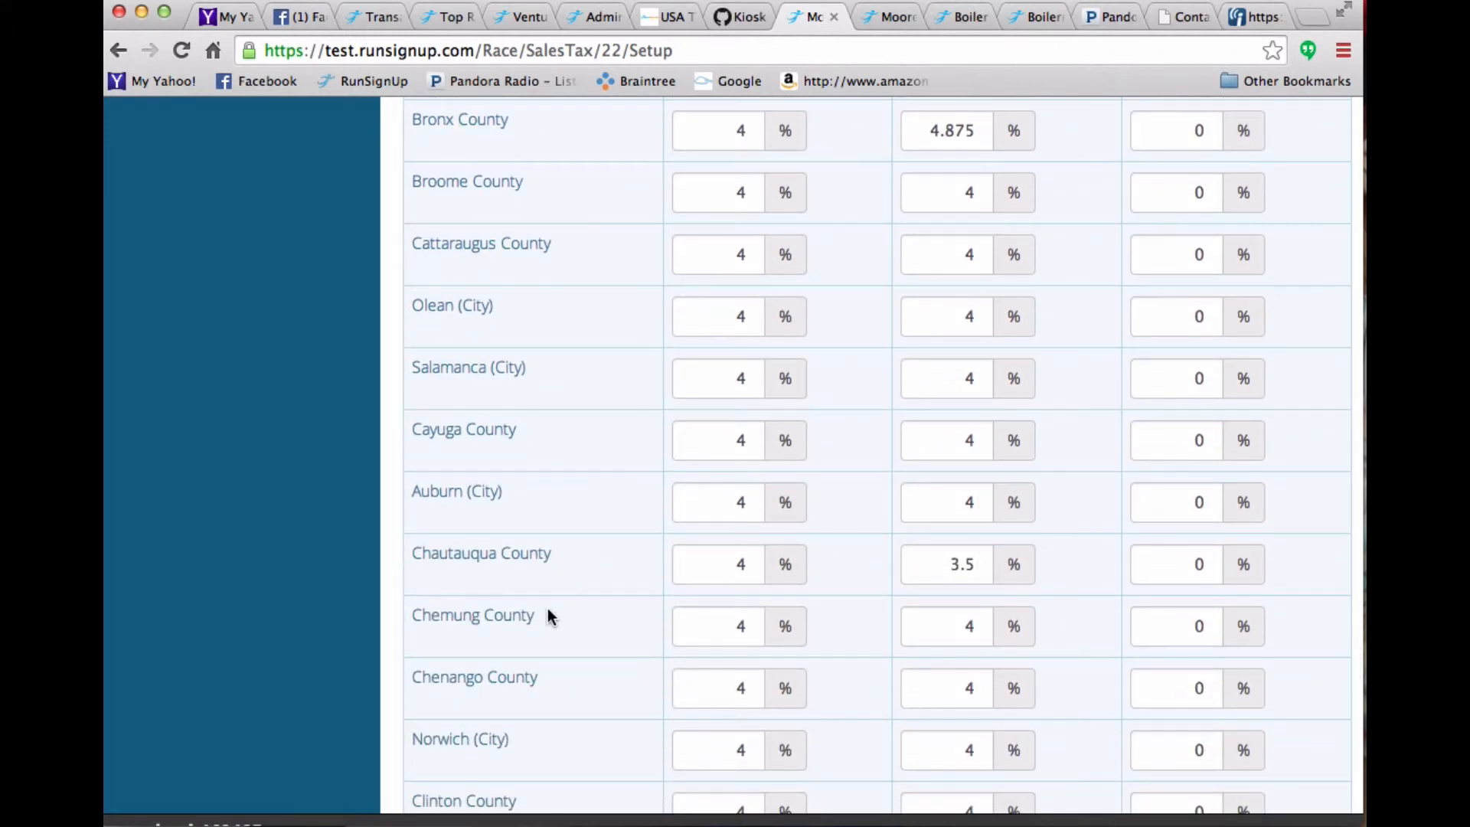
pyautogui.scroll(-9, 548, 608)
pyautogui.scroll(-12, 548, 608)
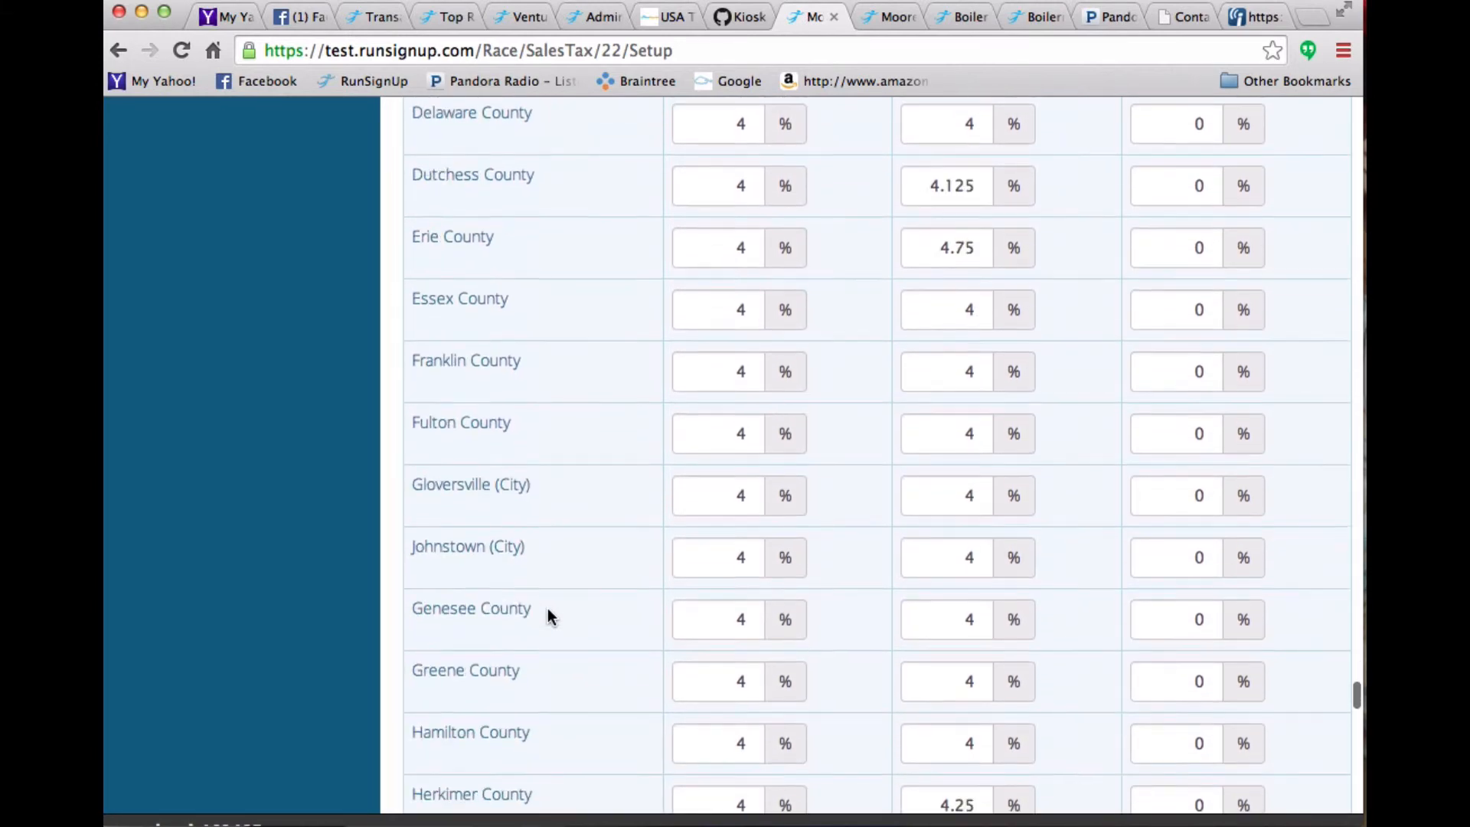
pyautogui.scroll(-20, 549, 608)
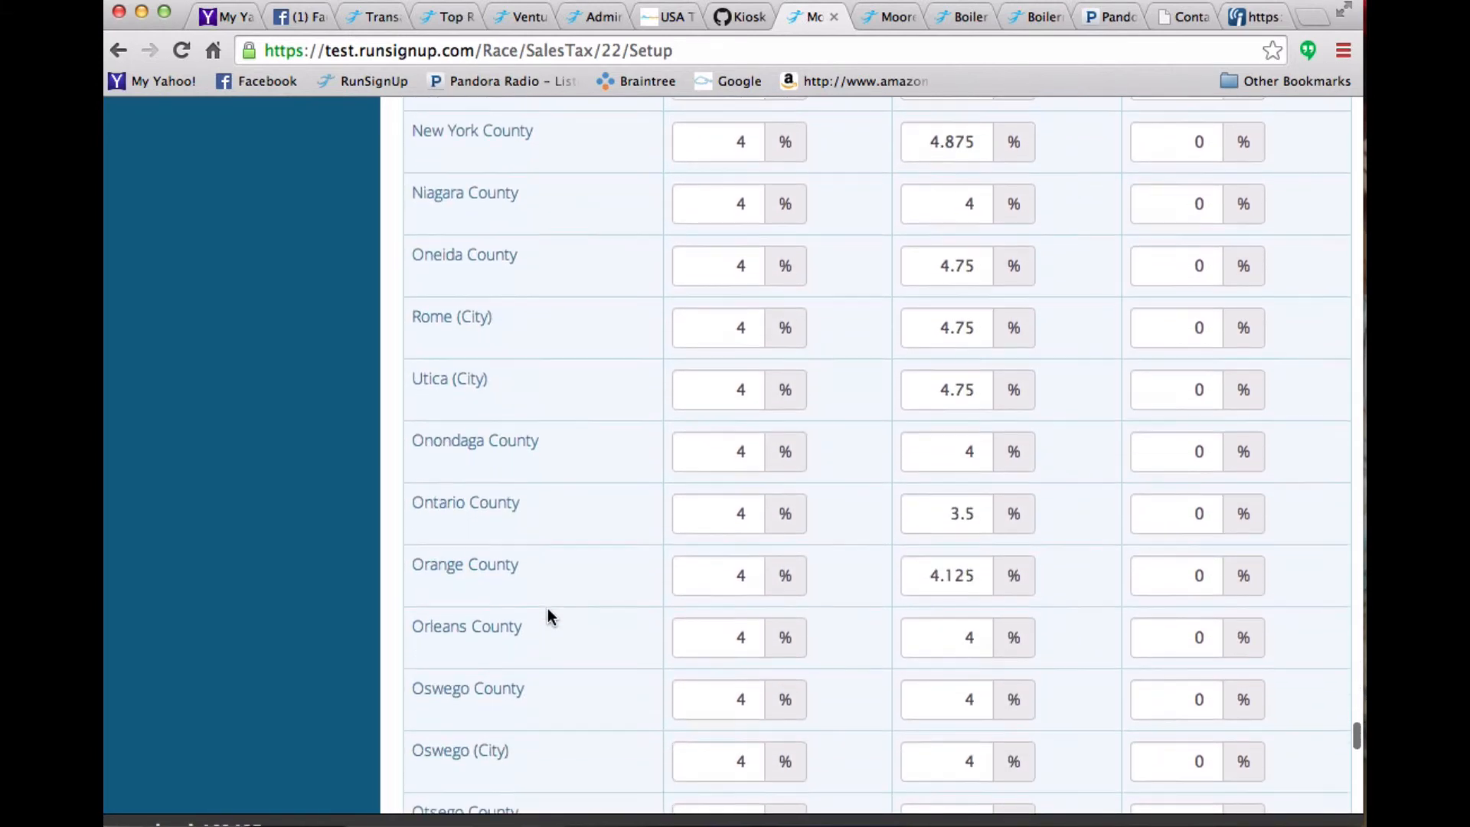
pyautogui.scroll(-15, 549, 608)
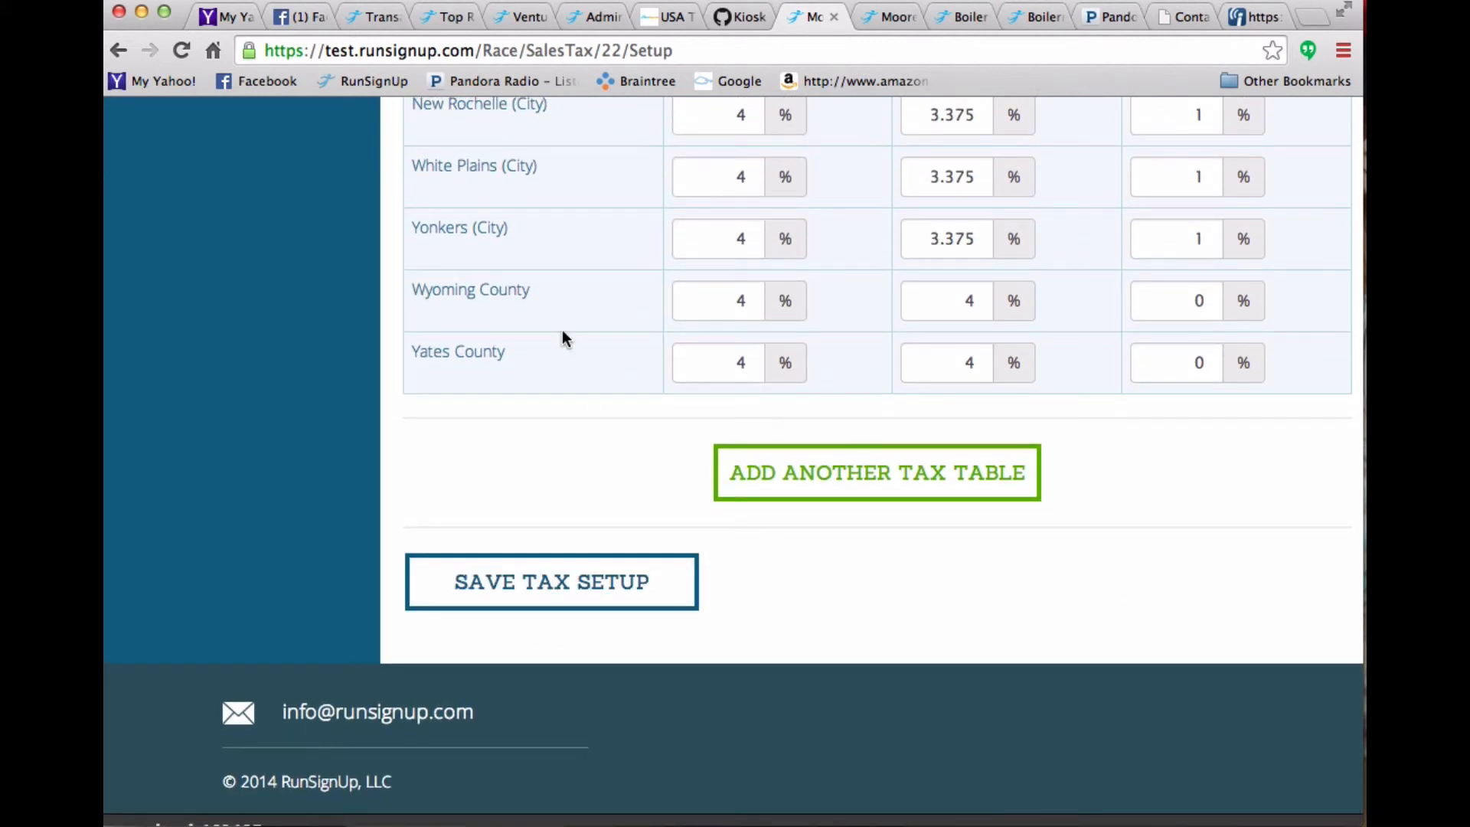
pyautogui.scroll(11, 562, 331)
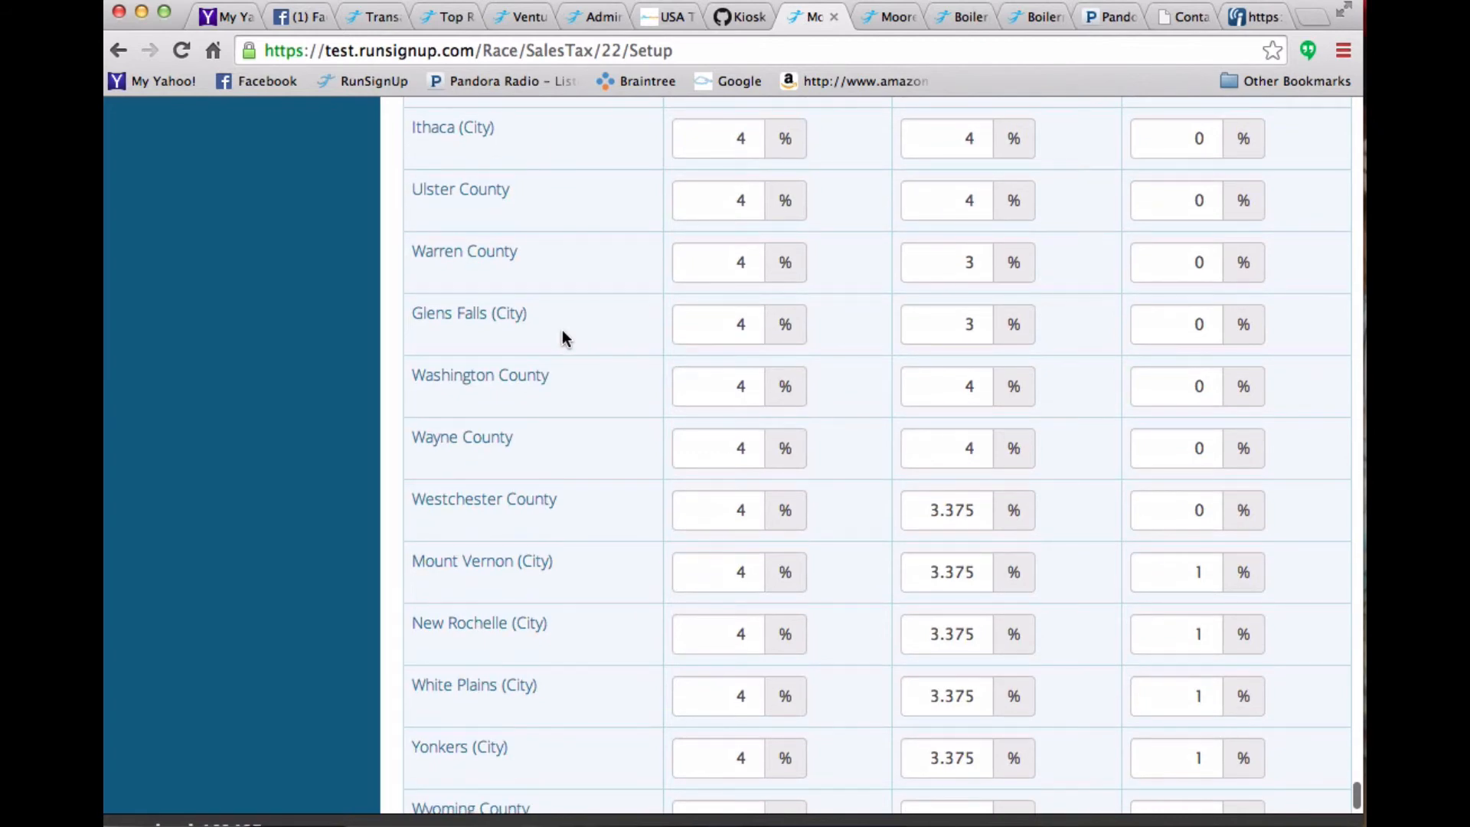
pyautogui.scroll(20, 562, 338)
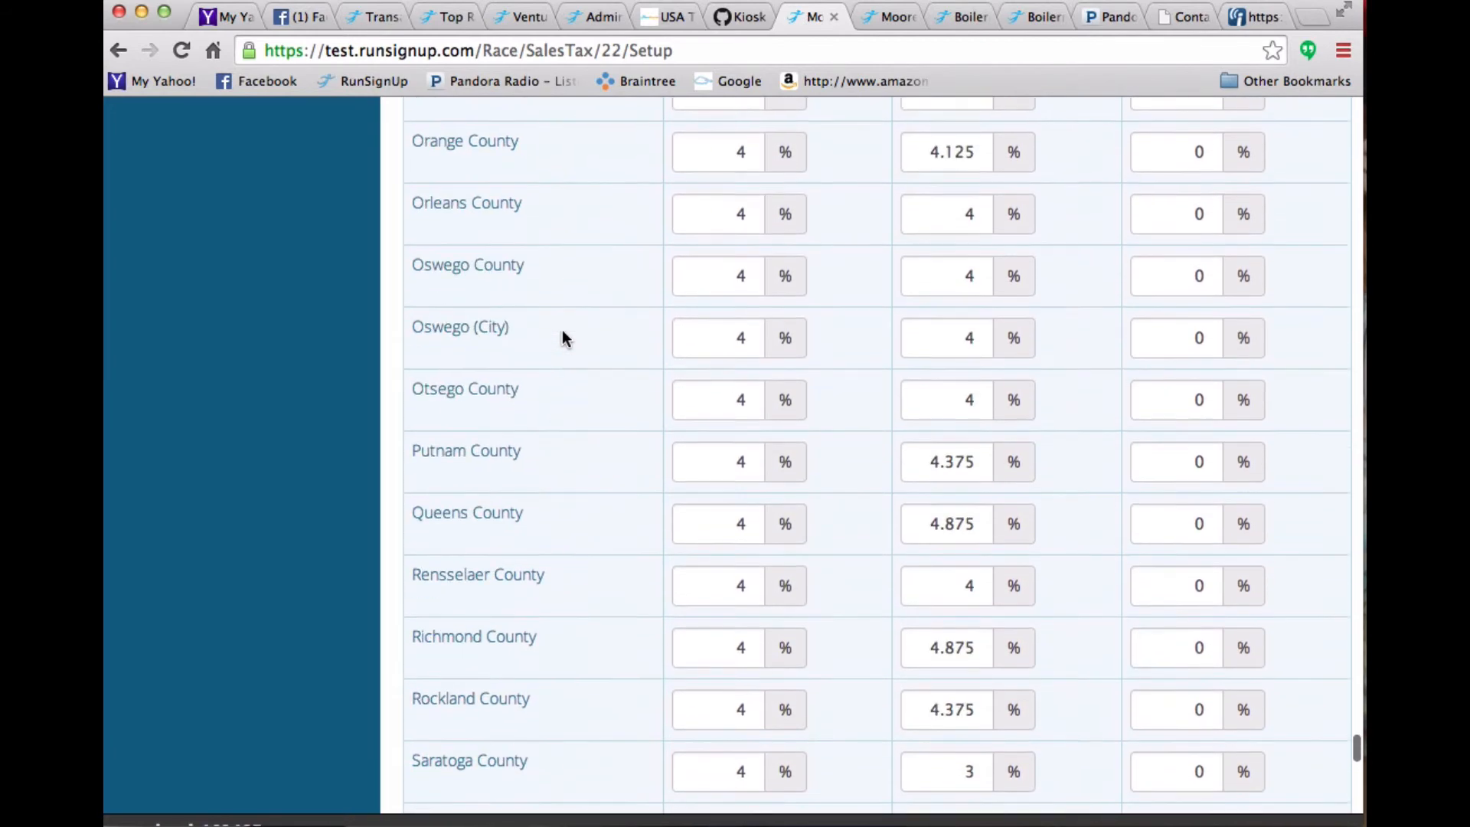
pyautogui.scroll(13, 562, 339)
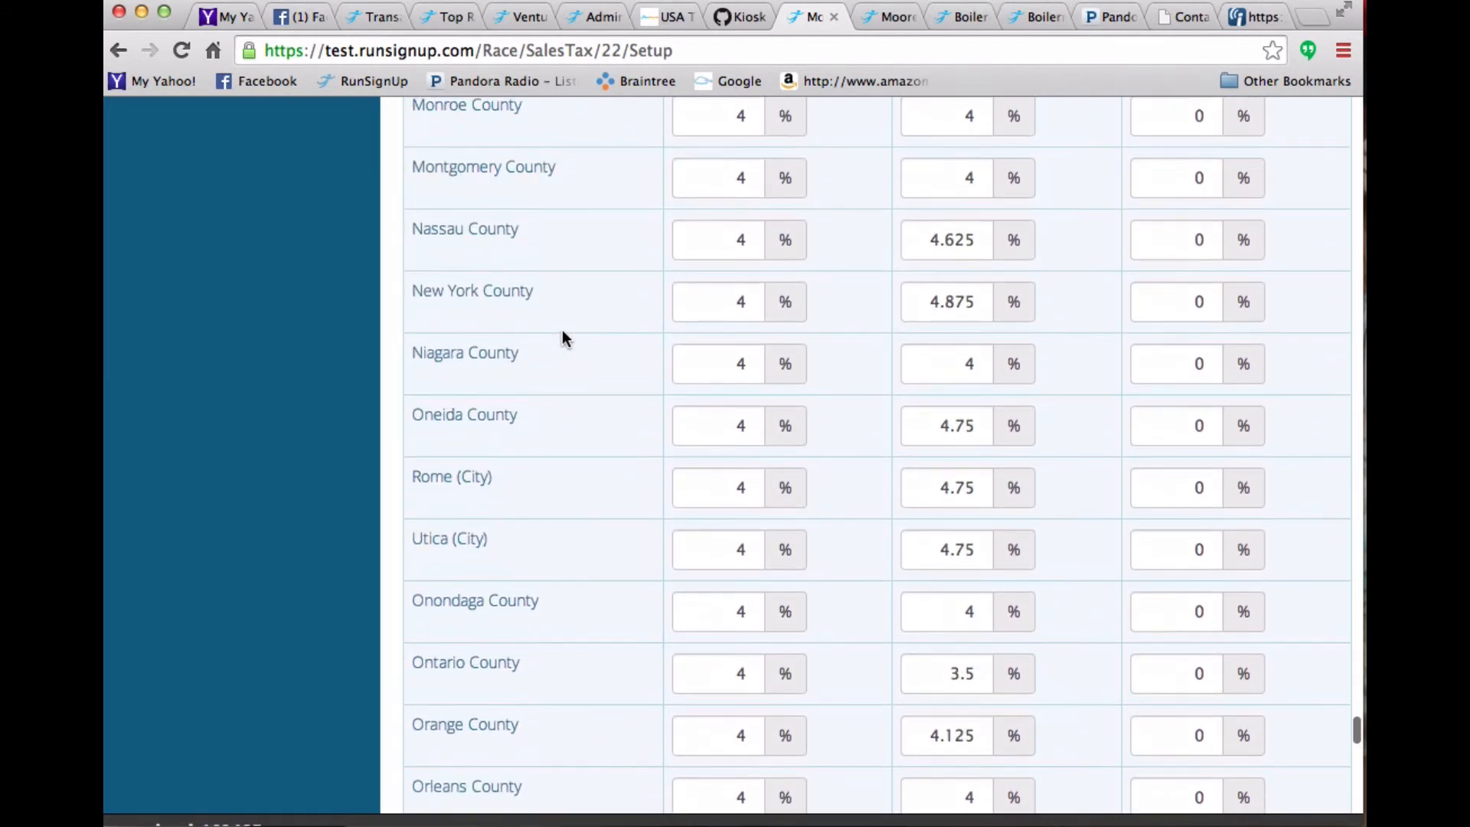
pyautogui.scroll(15, 562, 338)
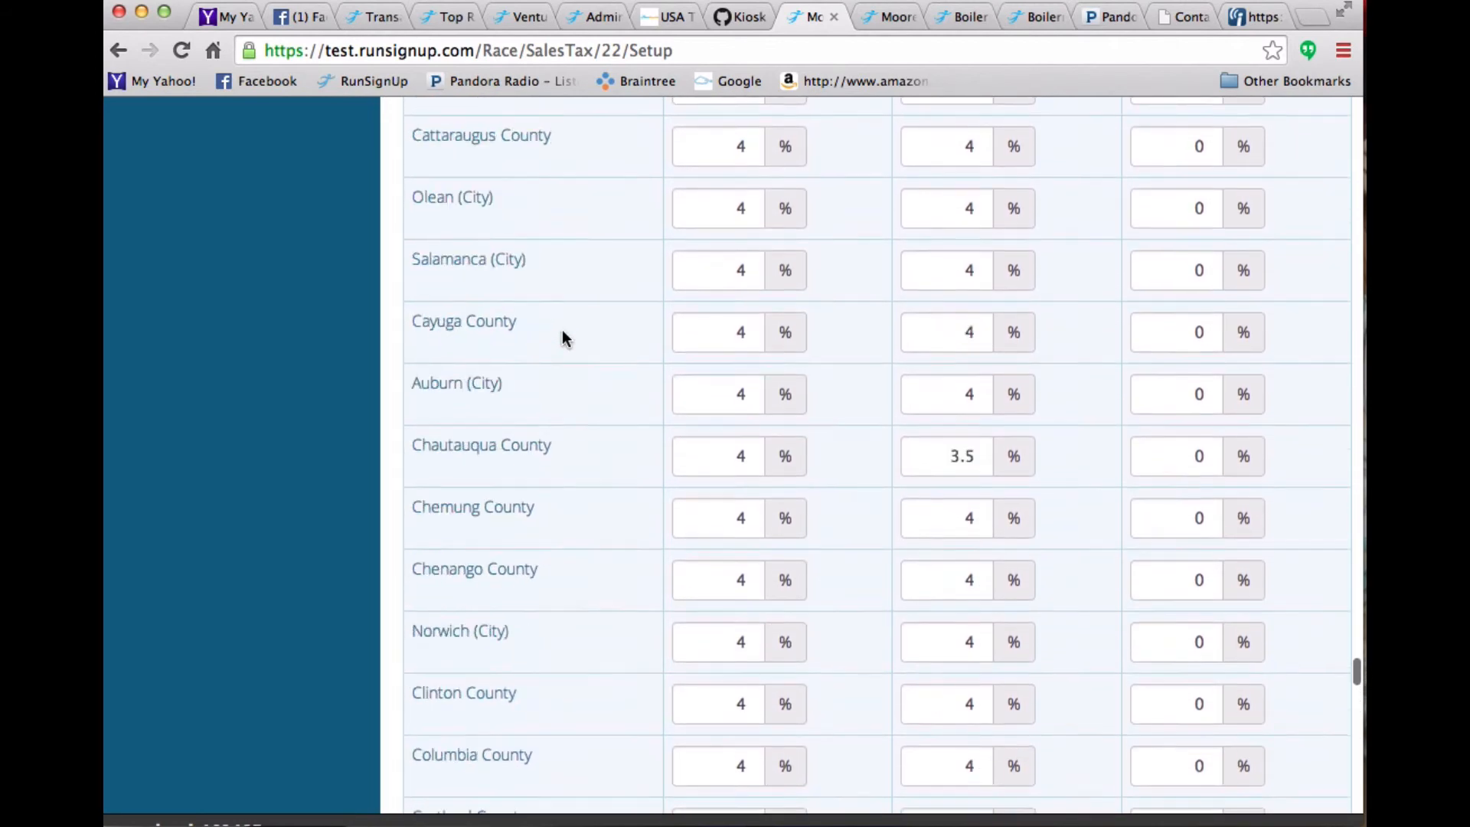
pyautogui.scroll(3, 562, 339)
pyautogui.scroll(-20, 562, 338)
pyautogui.scroll(8, 562, 338)
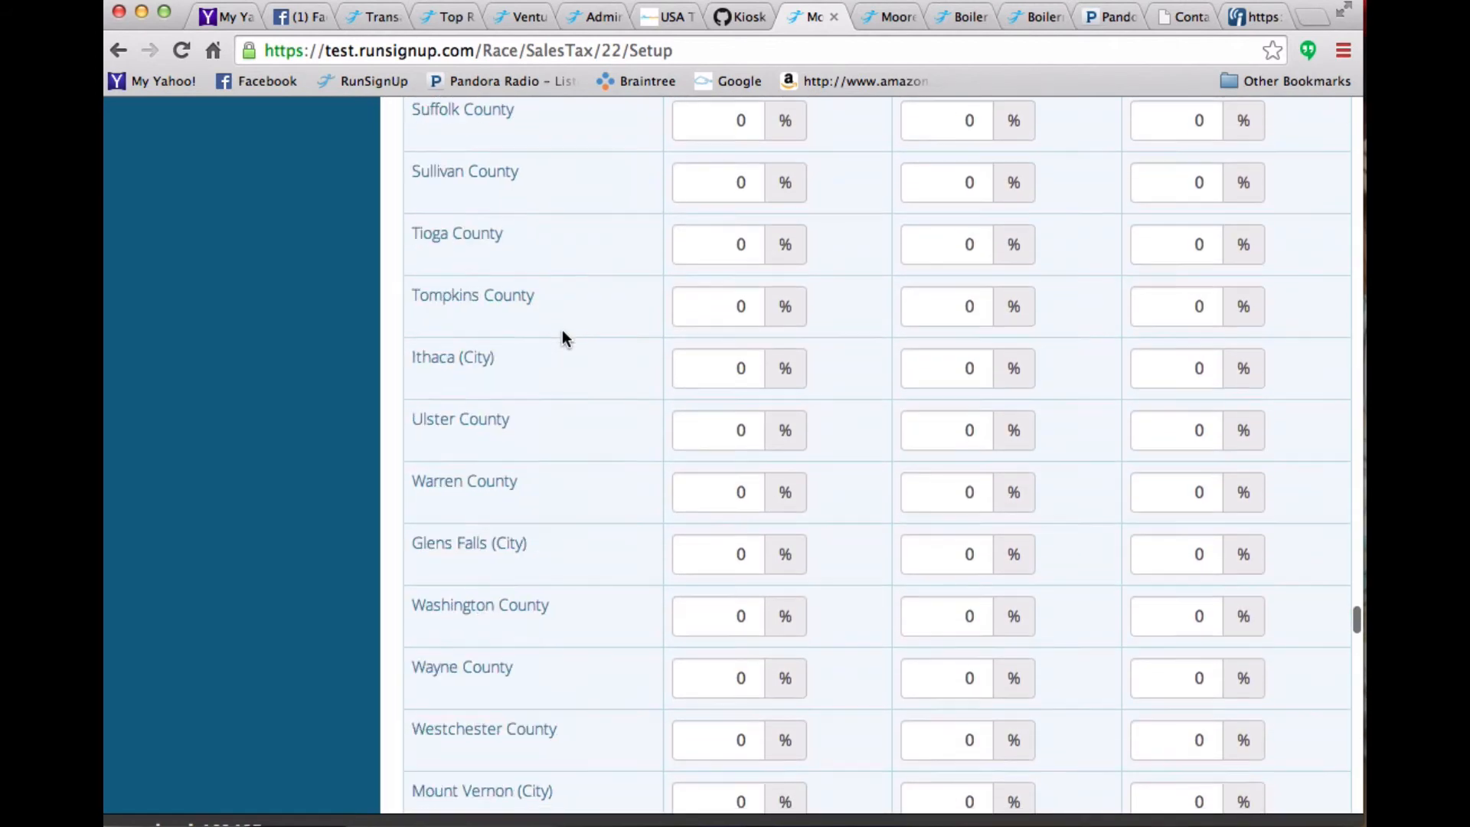
pyautogui.scroll(20, 562, 338)
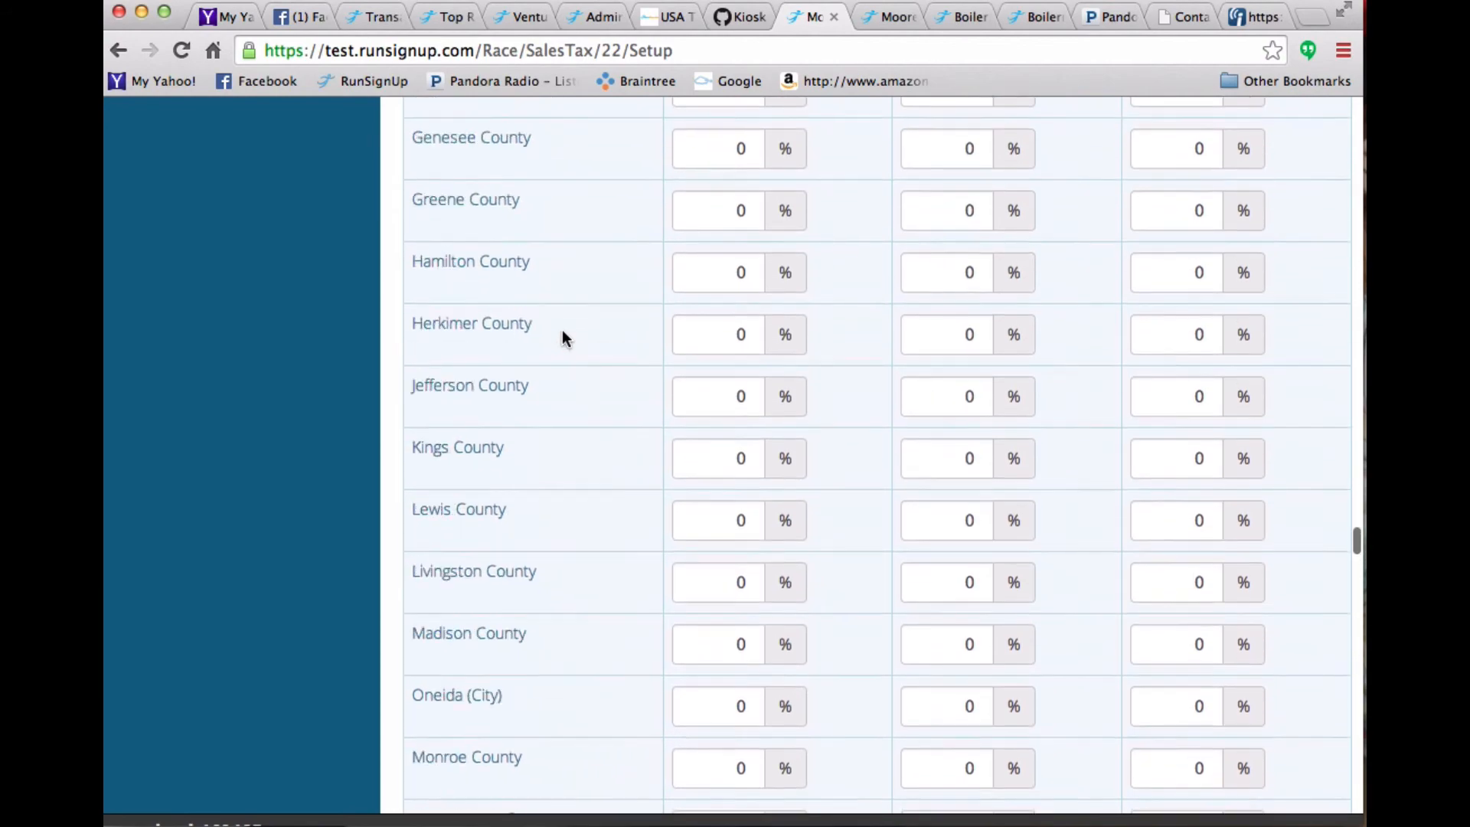
pyautogui.scroll(15, 562, 339)
# - Examine the jurisdictions list again, moving back up to the Burlington County and Camden County entries at its top
pyautogui.scroll(-20, 562, 338)
pyautogui.scroll(5, 562, 338)
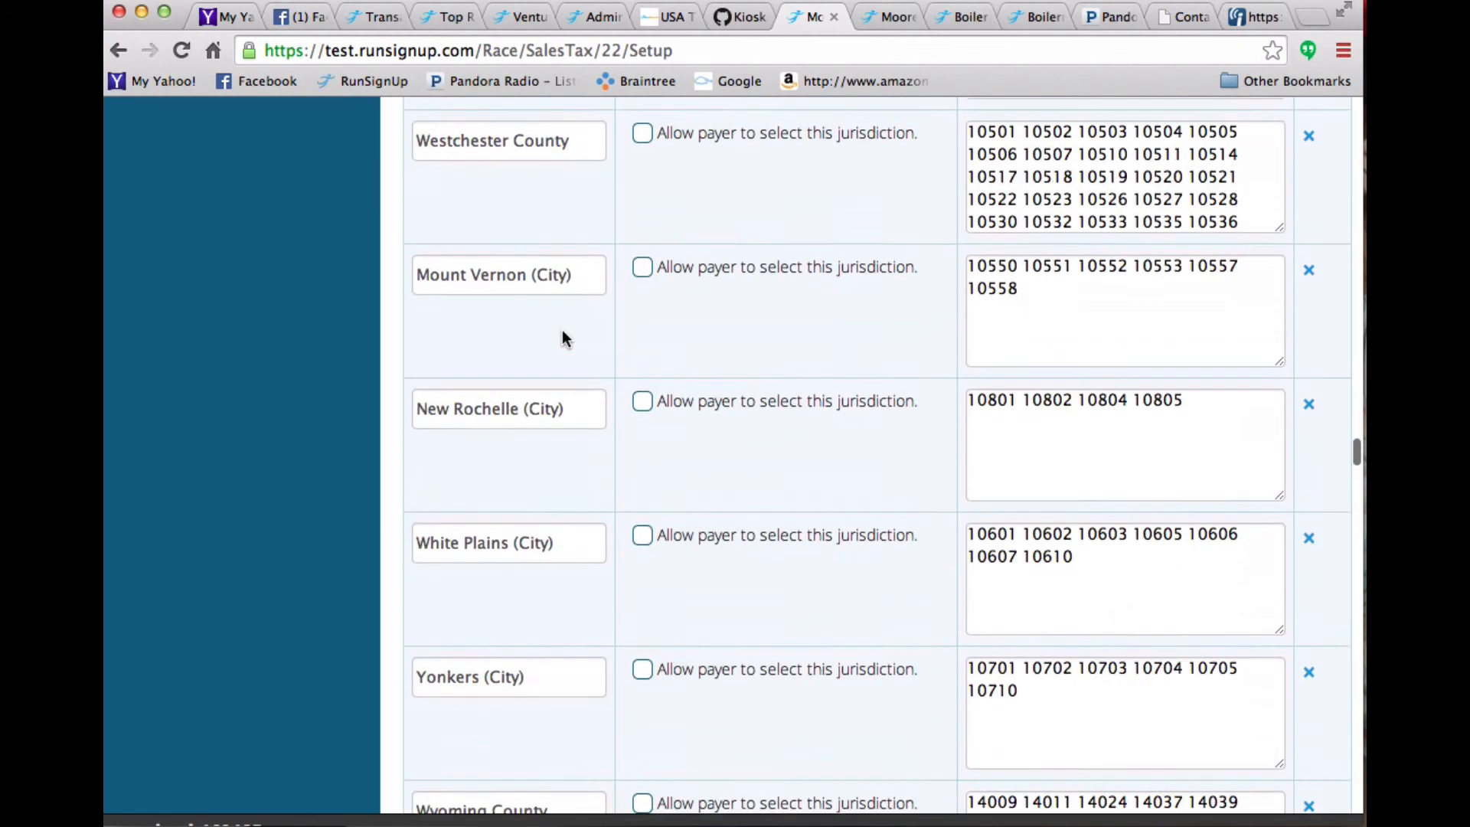
pyautogui.scroll(10, 562, 338)
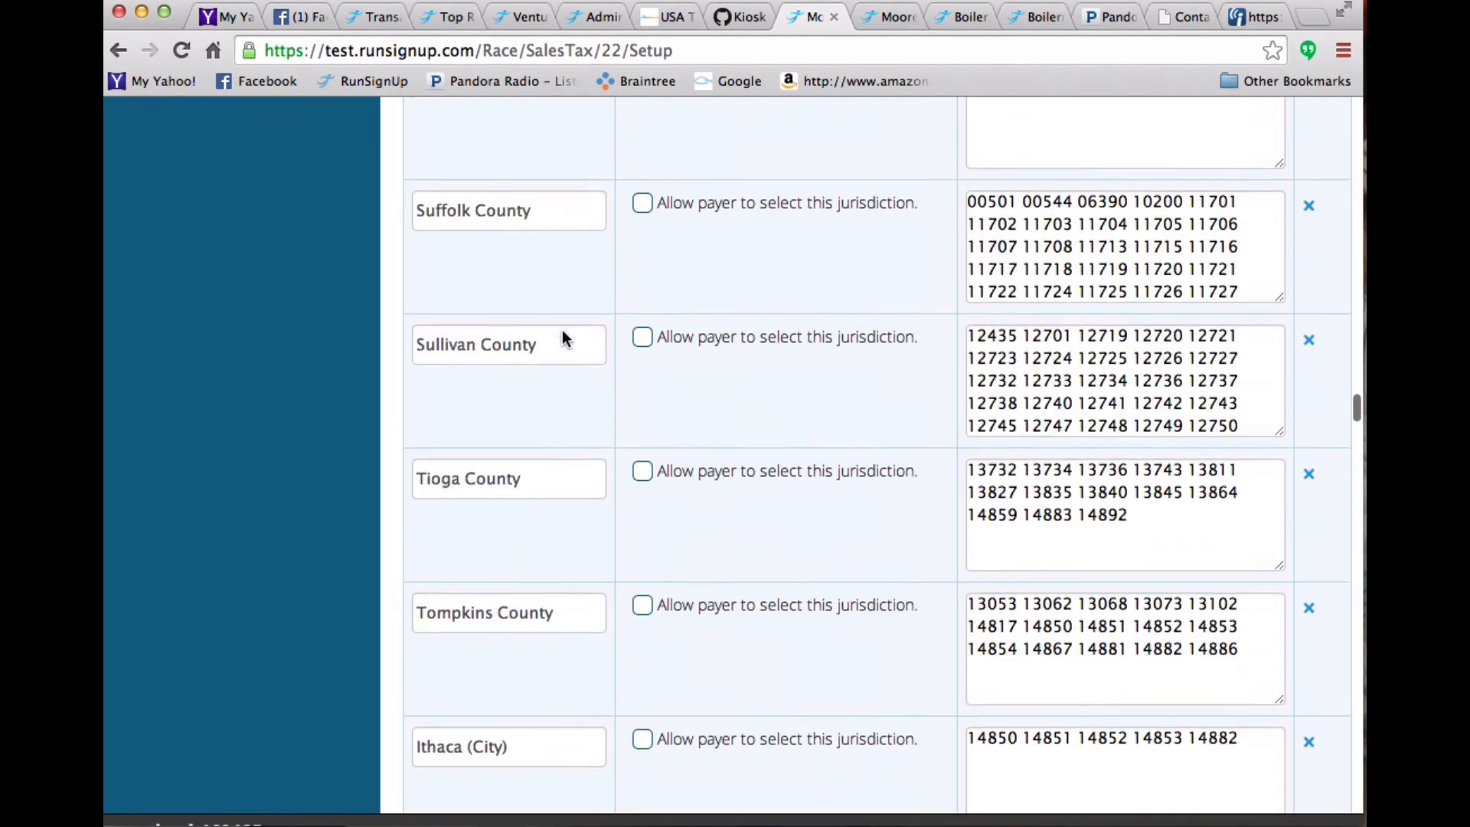
pyautogui.scroll(12, 562, 339)
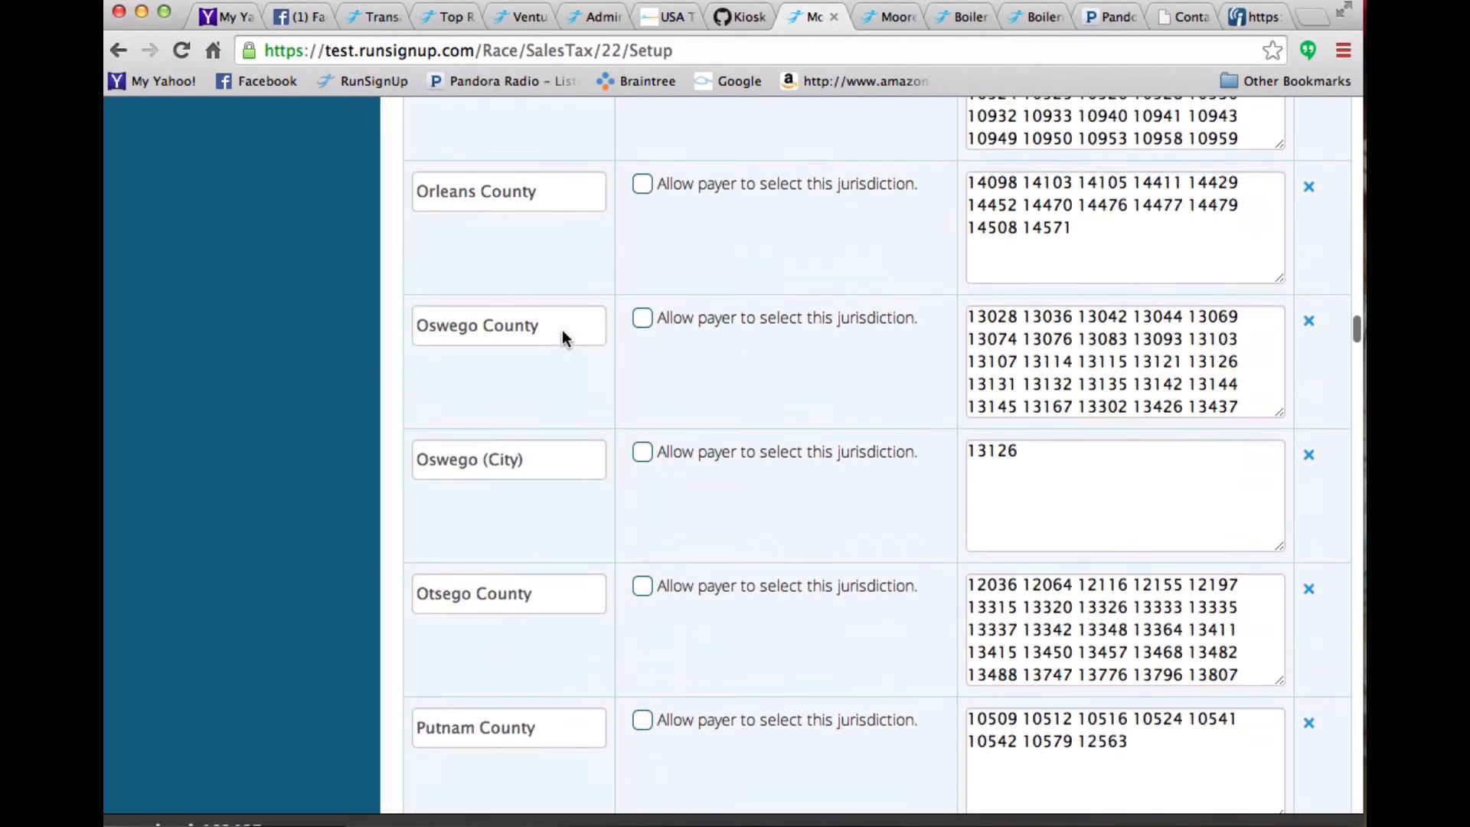
pyautogui.scroll(12, 562, 339)
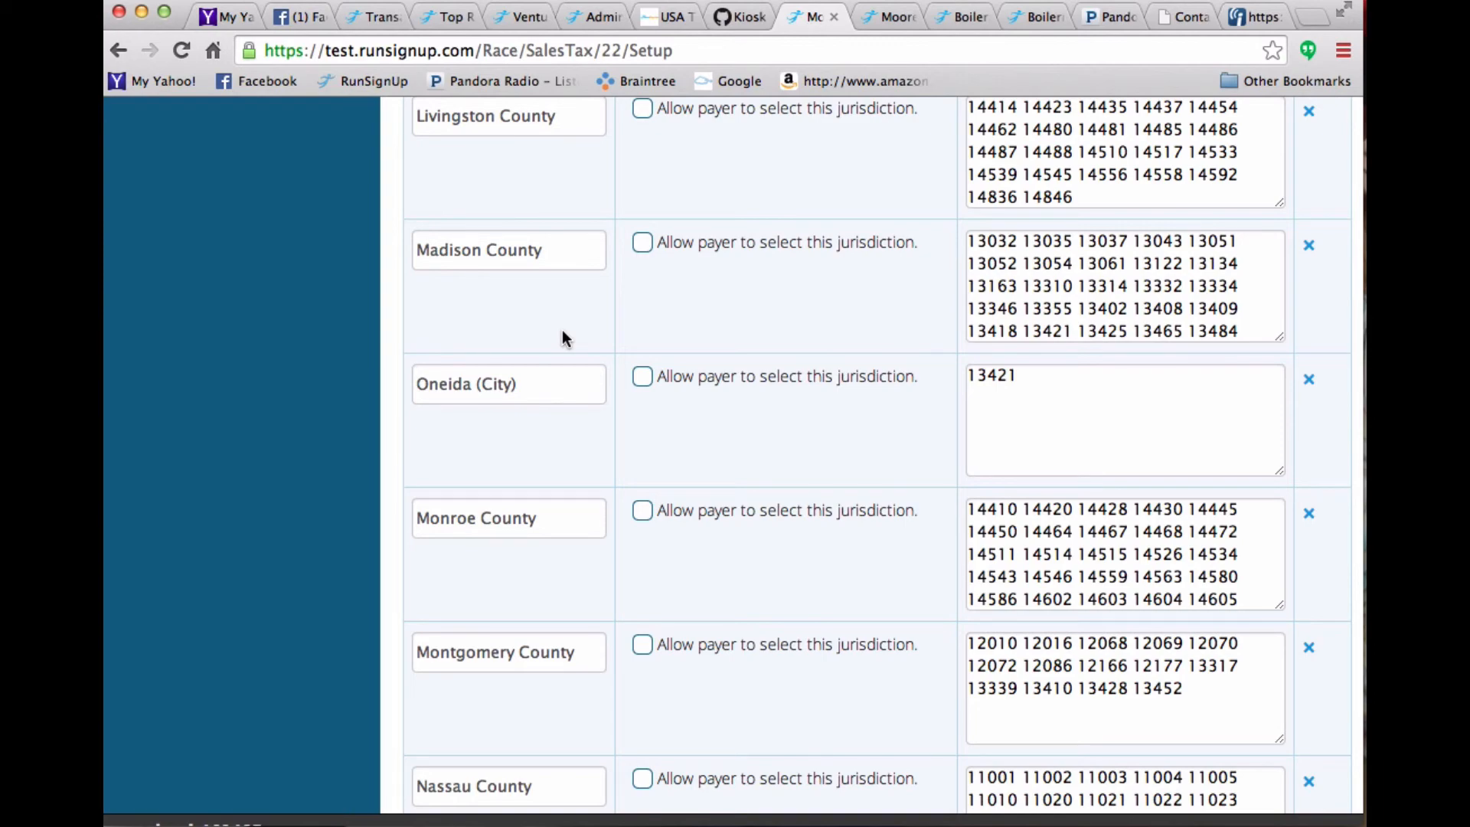
pyautogui.scroll(12, 562, 338)
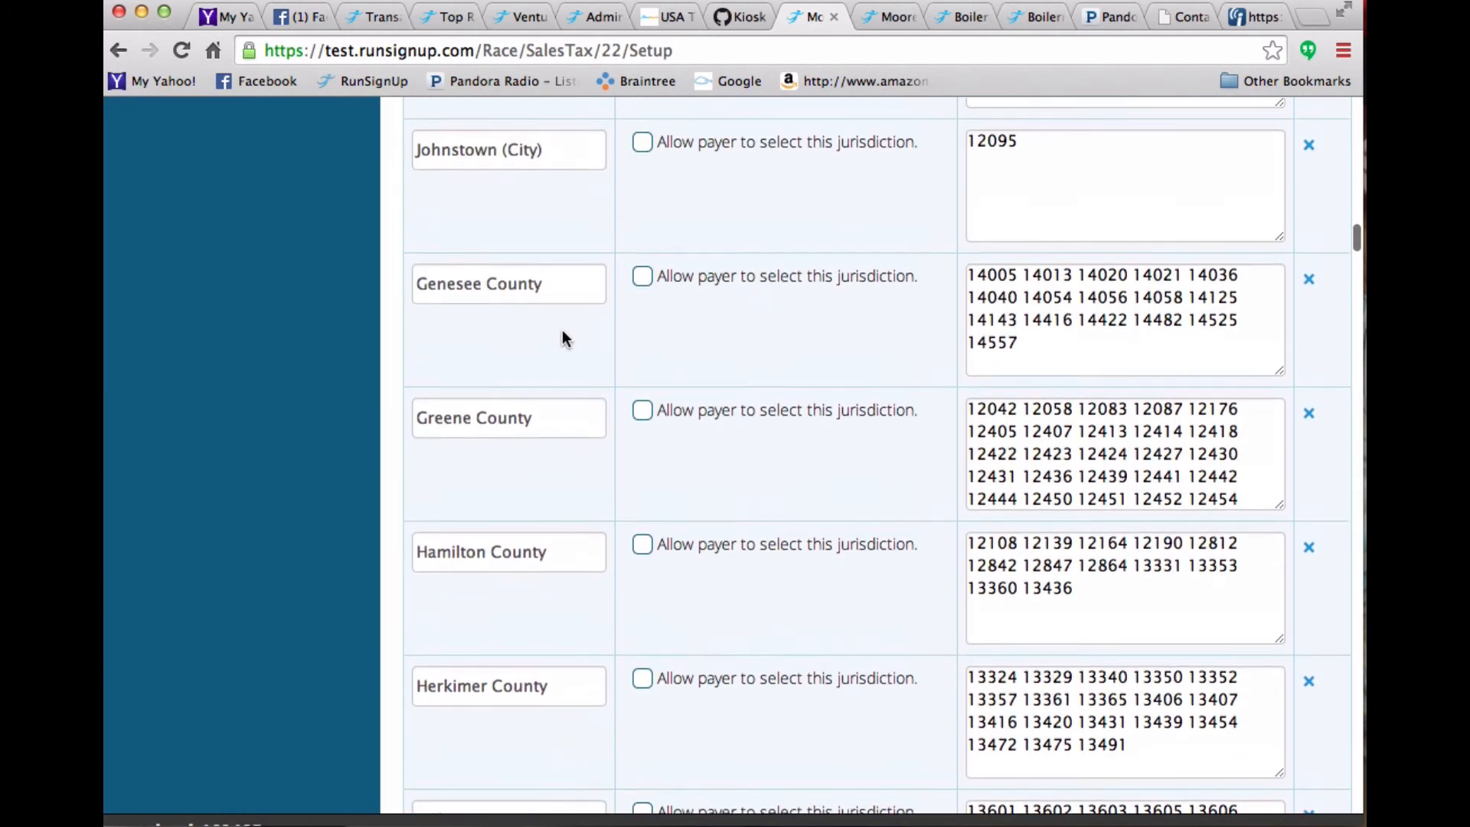
pyautogui.scroll(3, 562, 338)
pyautogui.scroll(10, 562, 339)
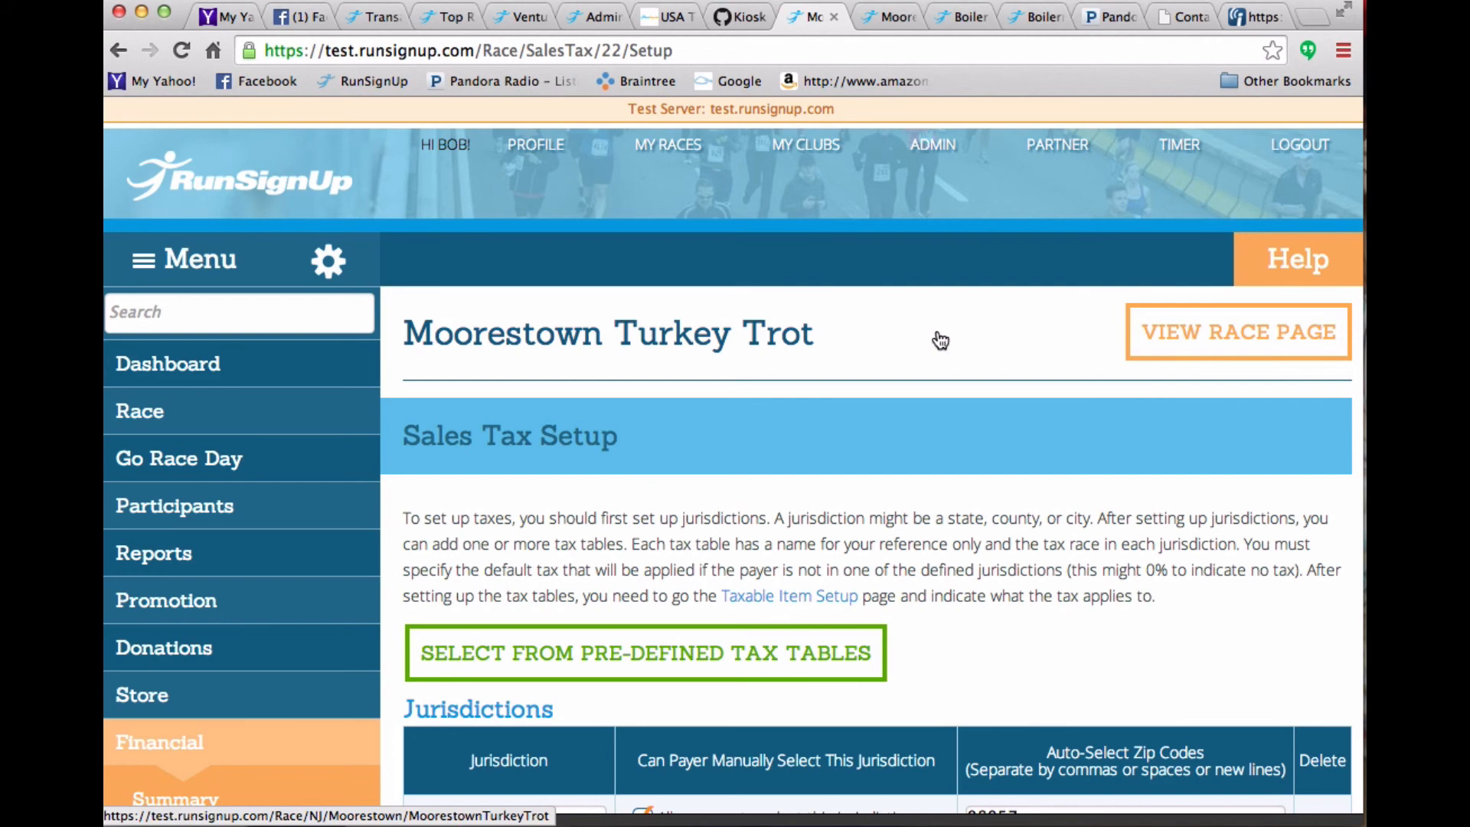
pyautogui.scroll(-6, 941, 340)
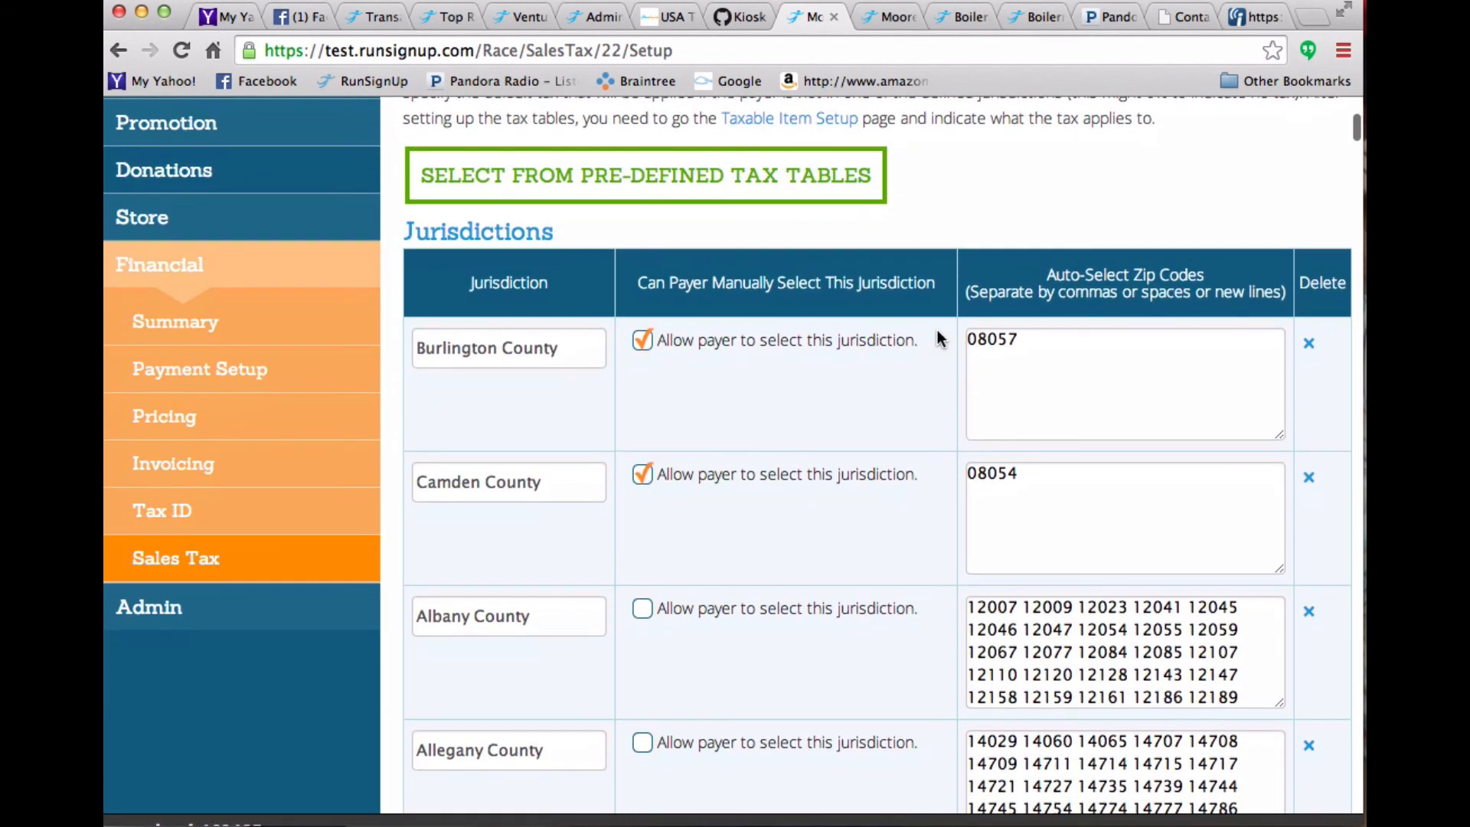